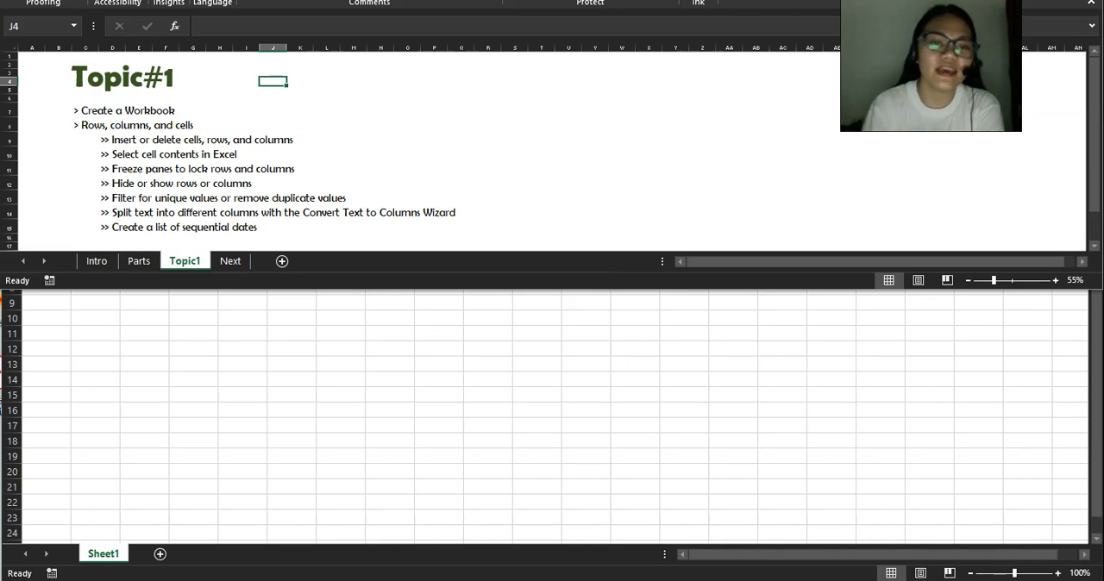
# Bring the blank Book1 workbook into view and start saving it as a new file in the AllAbtExcel folder.
pyautogui.moveTo(345, 1)
pyautogui.mouseDown()
pyautogui.moveTo(1078, 0)
pyautogui.moveTo(352, 0)
pyautogui.mouseUp()
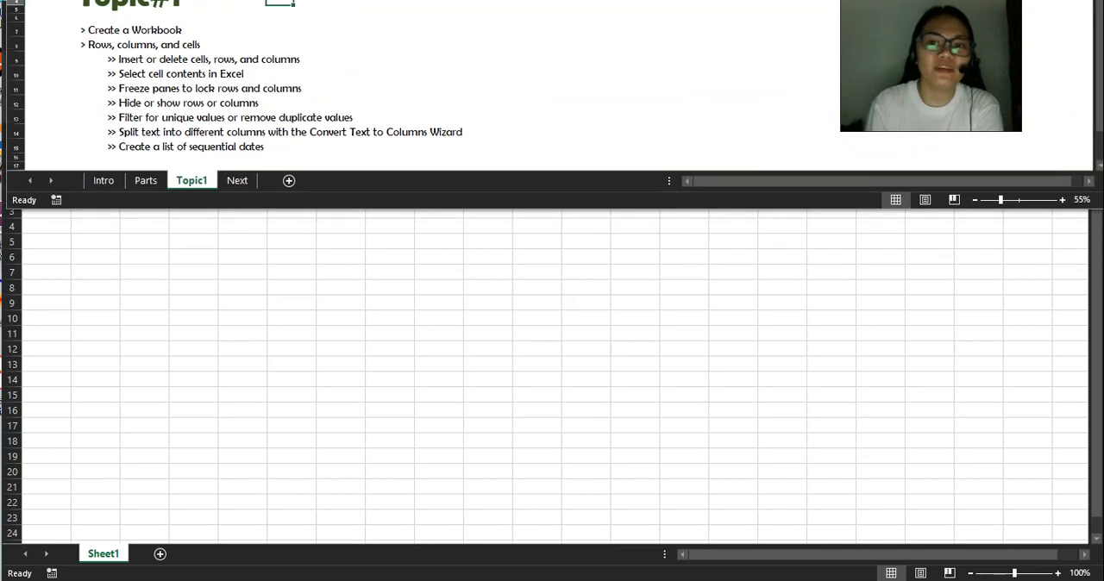
pyautogui.click(1021, 0)
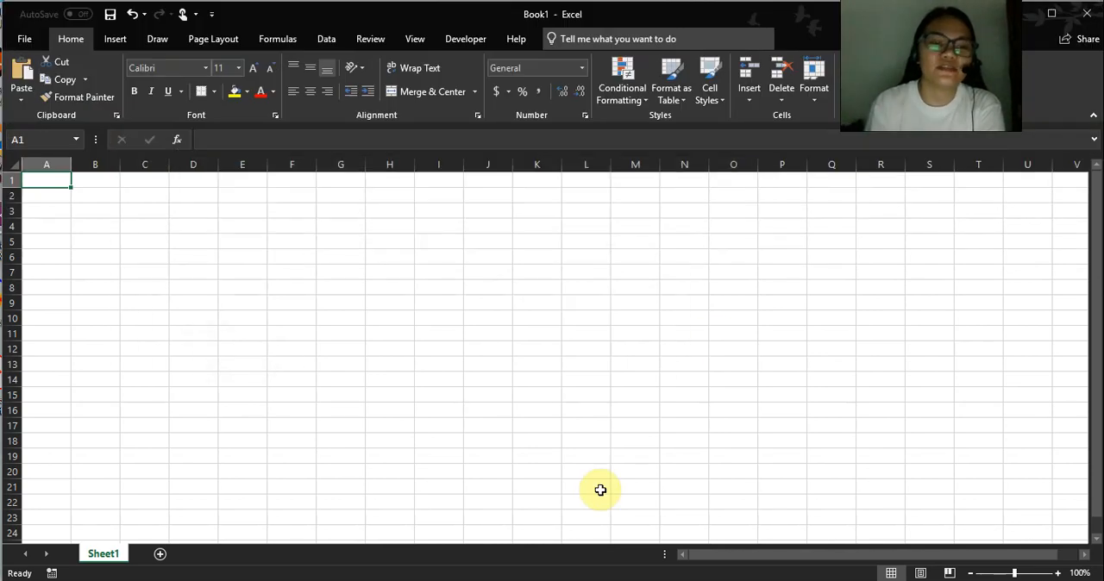
pyautogui.click(27, 40)
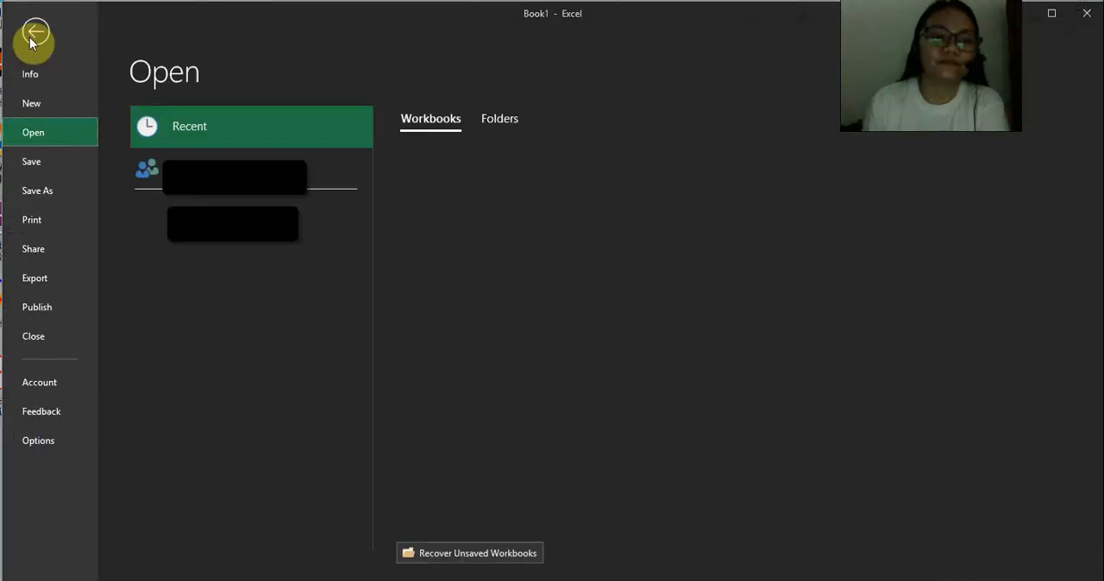
pyautogui.click(51, 189)
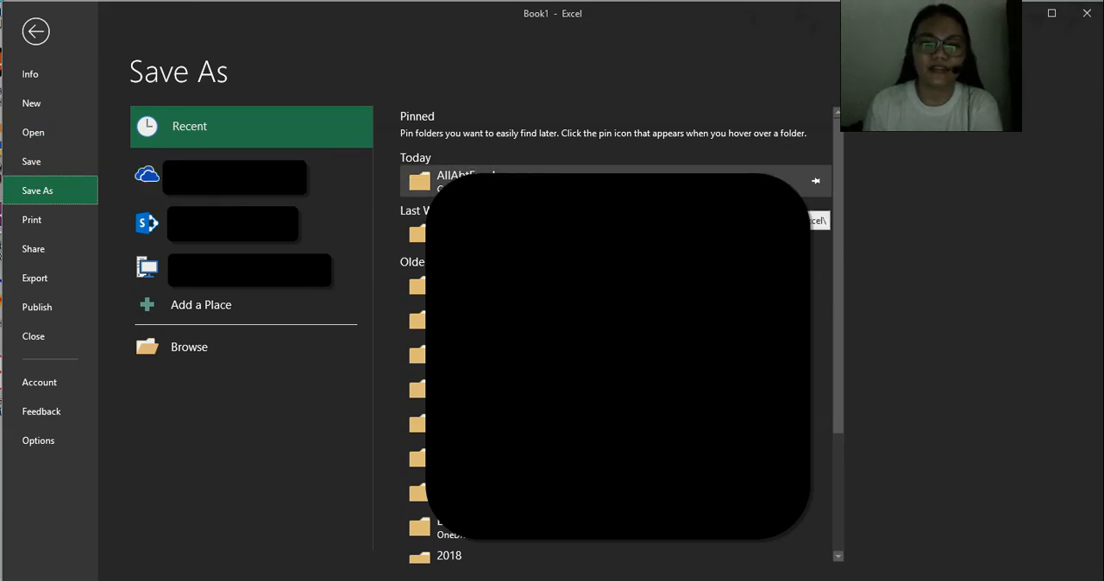
pyautogui.click(515, 179)
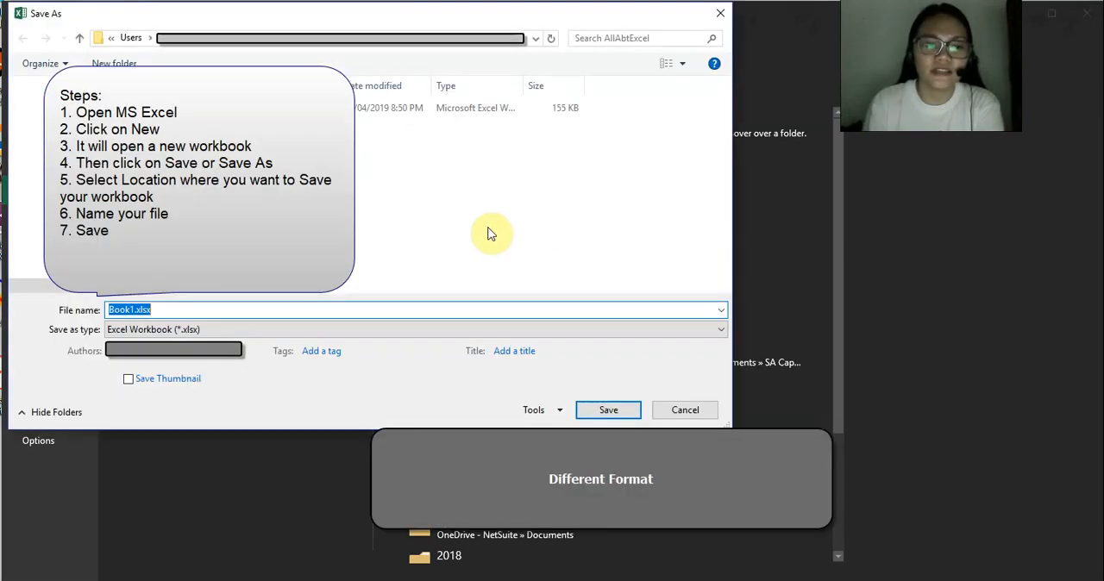
# Change the file name of the workbook being saved to Topic.xlsx.
pyautogui.click(134, 308)
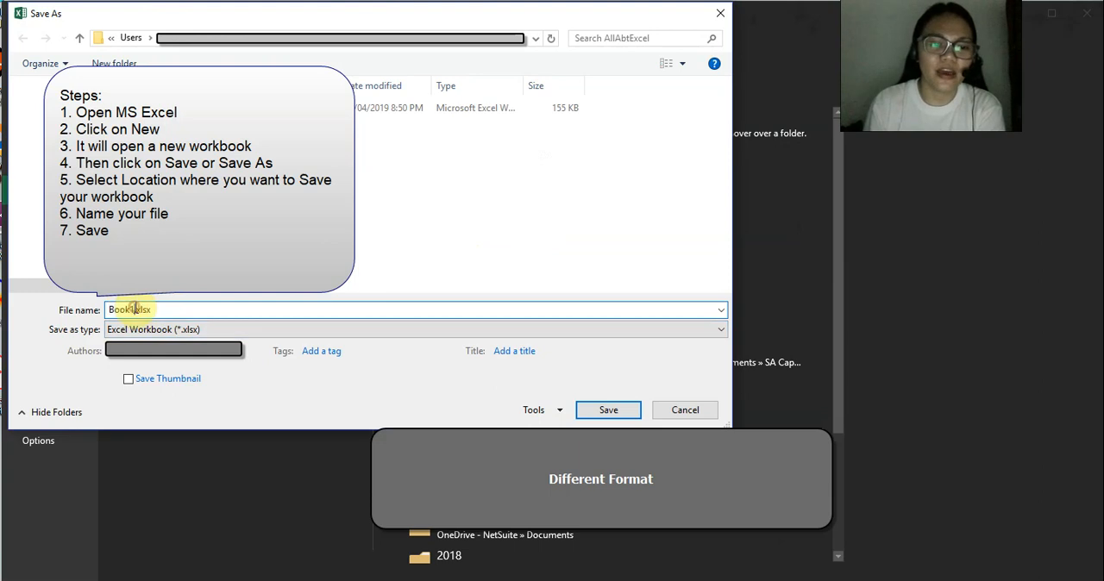
pyautogui.moveTo(134, 308); pyautogui.dragTo(93, 310)
pyautogui.write('Test1')
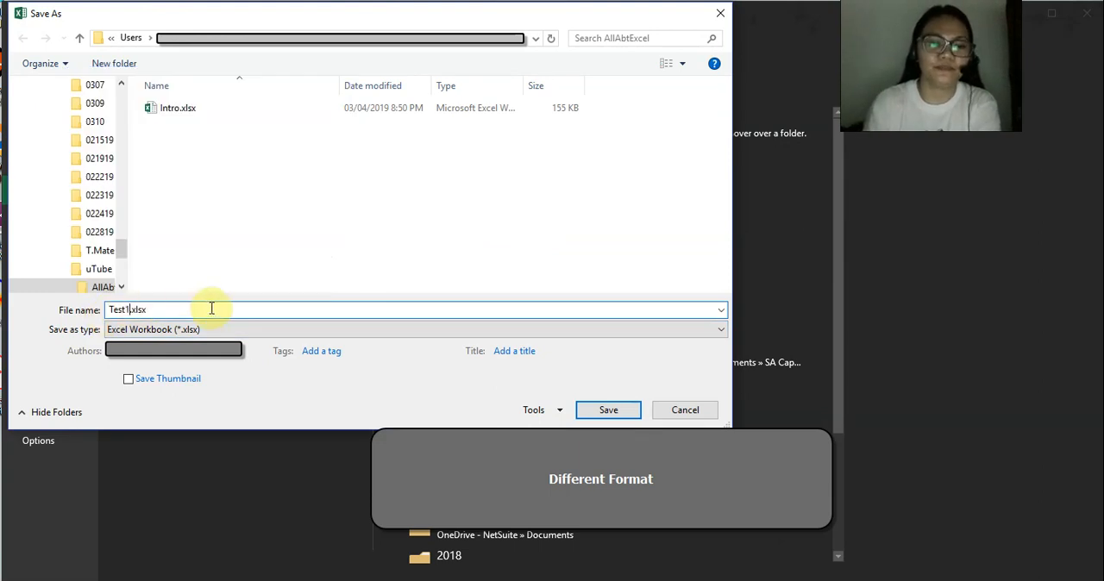
pyautogui.press('BackSpace')
pyautogui.press('BackSpace')
pyautogui.press('BackSpace')
pyautogui.press('BackSpace')
pyautogui.write('opic')
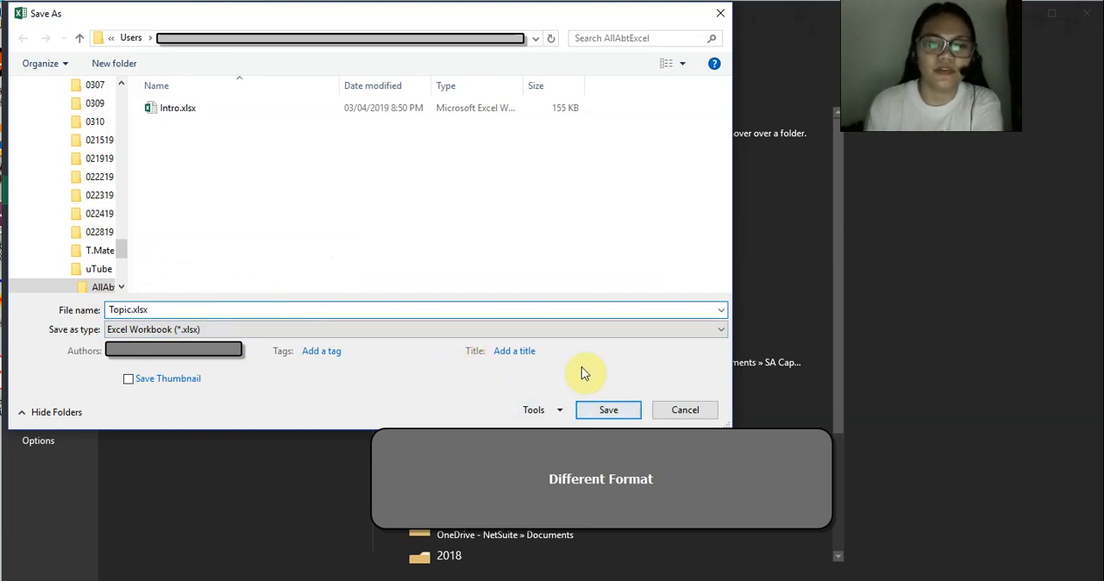
# Review the available file formats, keep Excel Workbook (*.xlsx), and save the workbook.
pyautogui.click(635, 336)
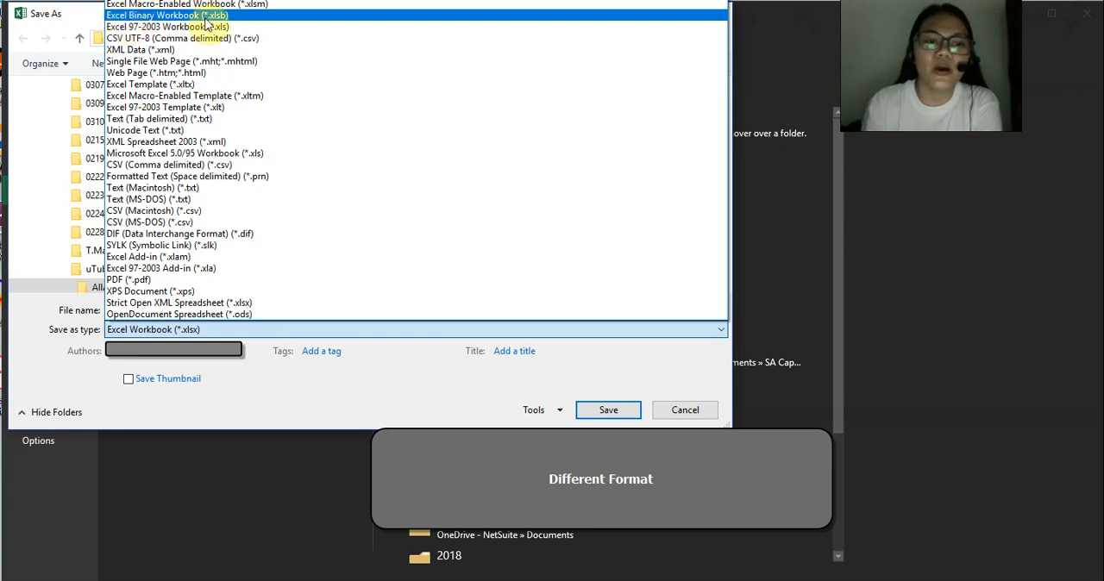
pyautogui.click(263, 414)
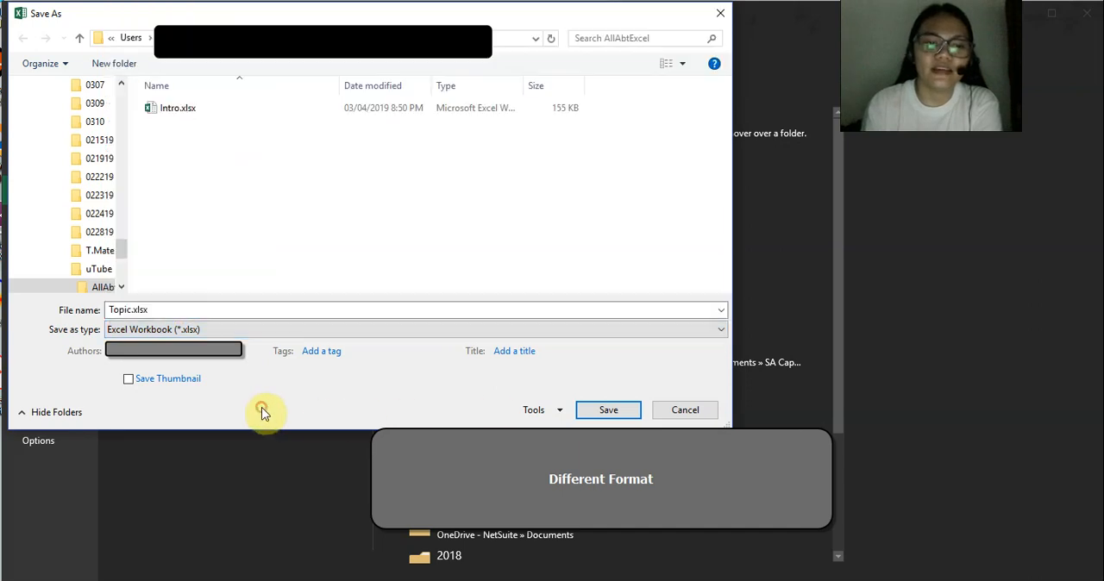
pyautogui.click(245, 310)
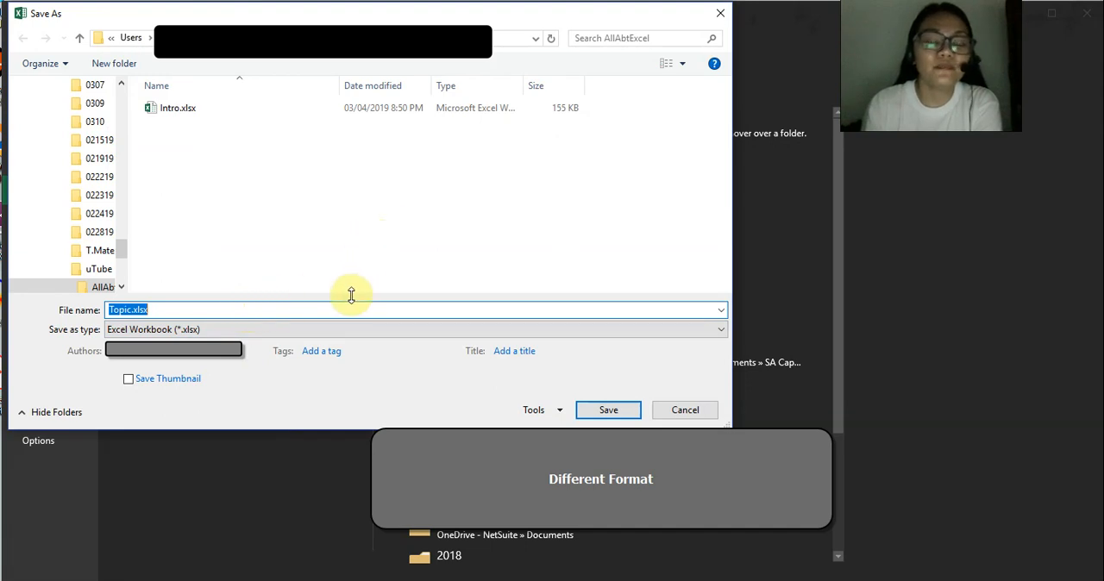
pyautogui.click(380, 235)
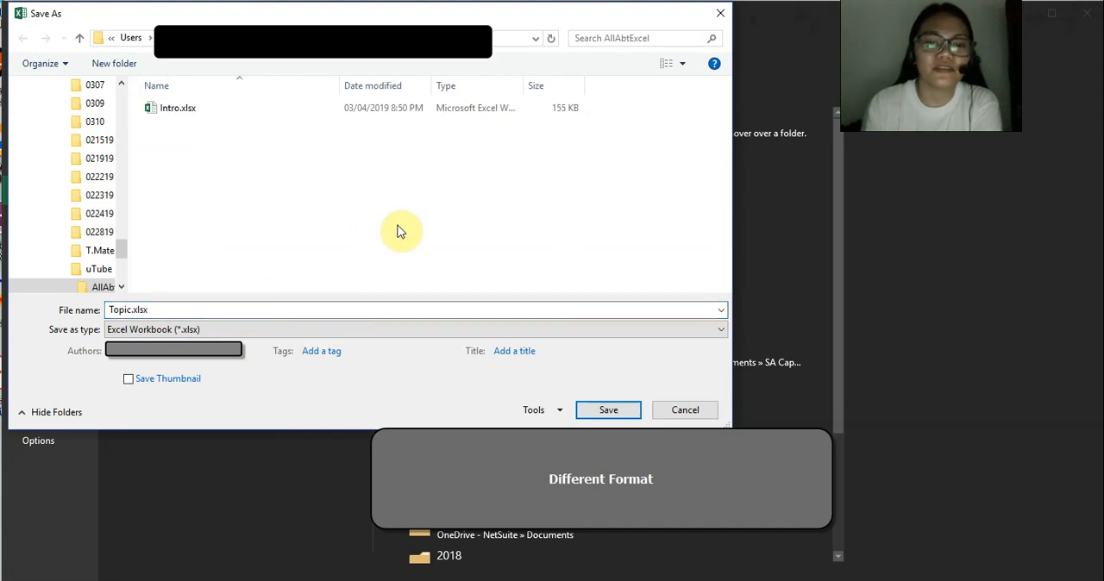
pyautogui.click(608, 411)
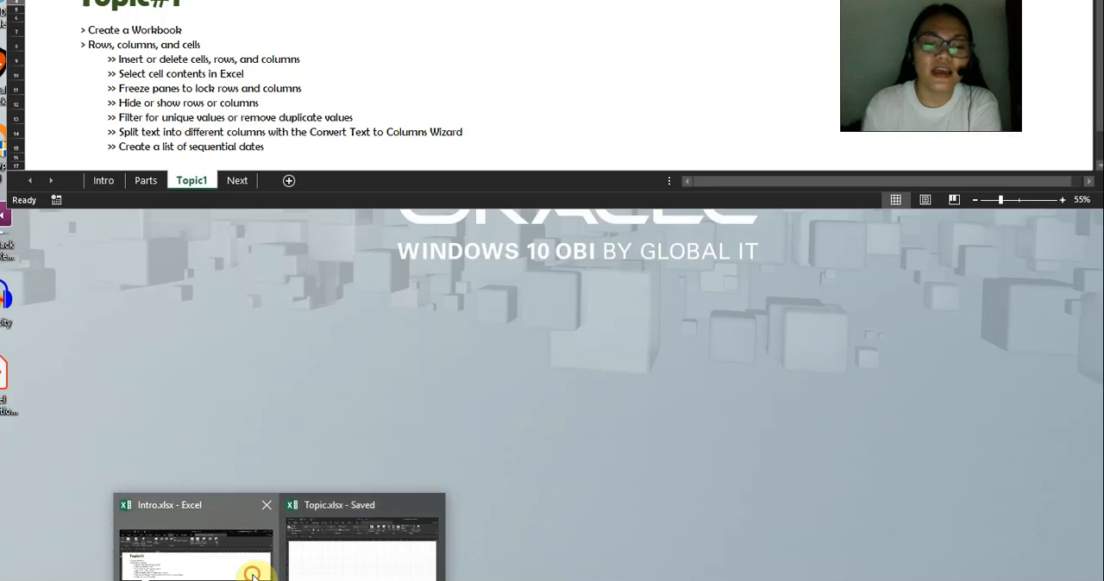
# Copy the "Insert or delete cells, rows, and columns" line from the Topic1 sheet into cell B3 of the Topic.xlsx workbook.
pyautogui.click(241, 561)
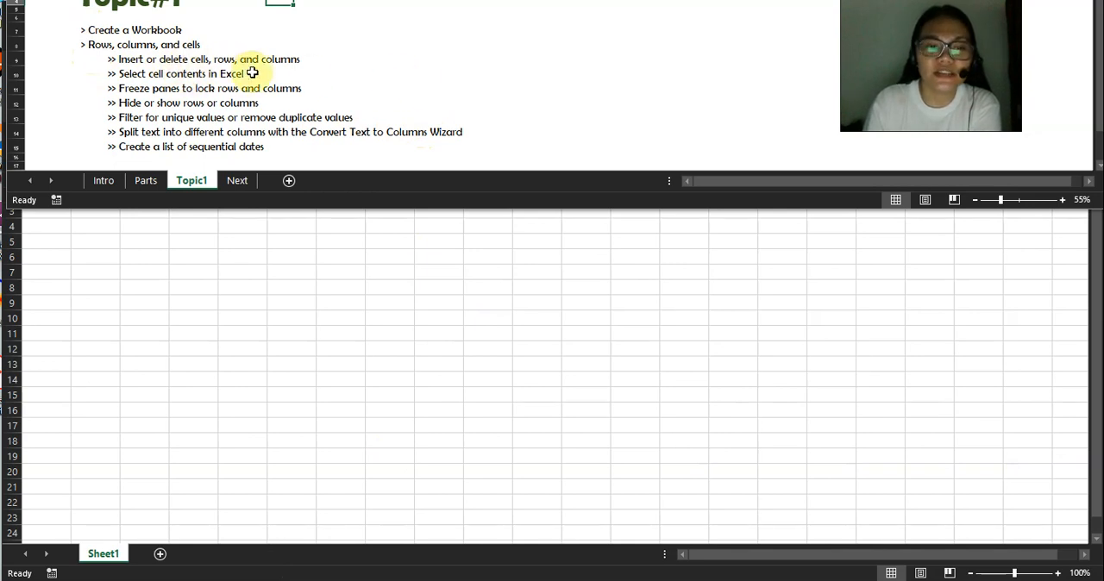
pyautogui.click(129, 61)
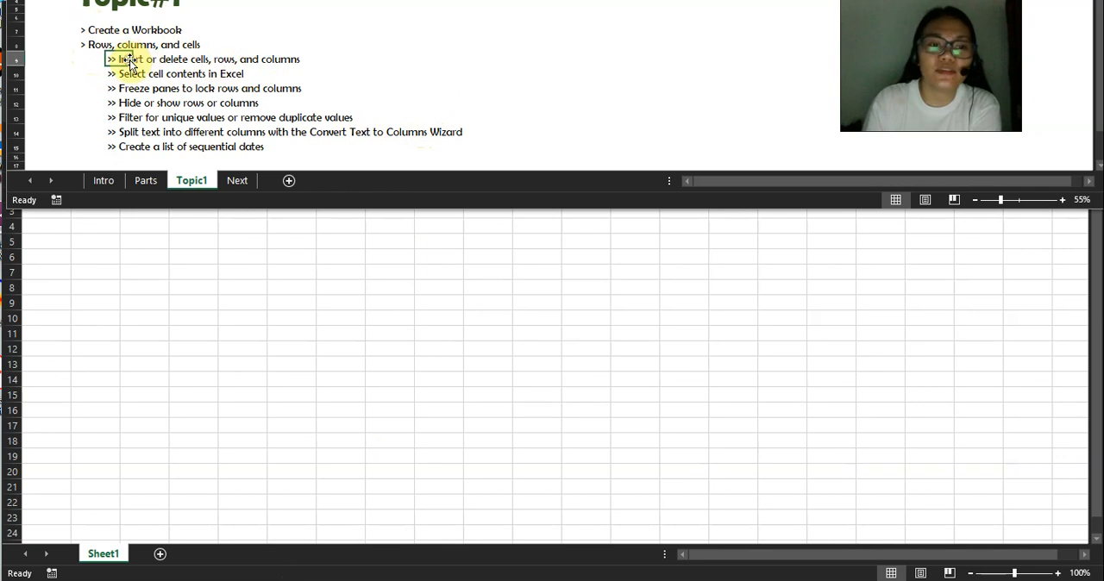
pyautogui.hotkey('ctrl', 'c')
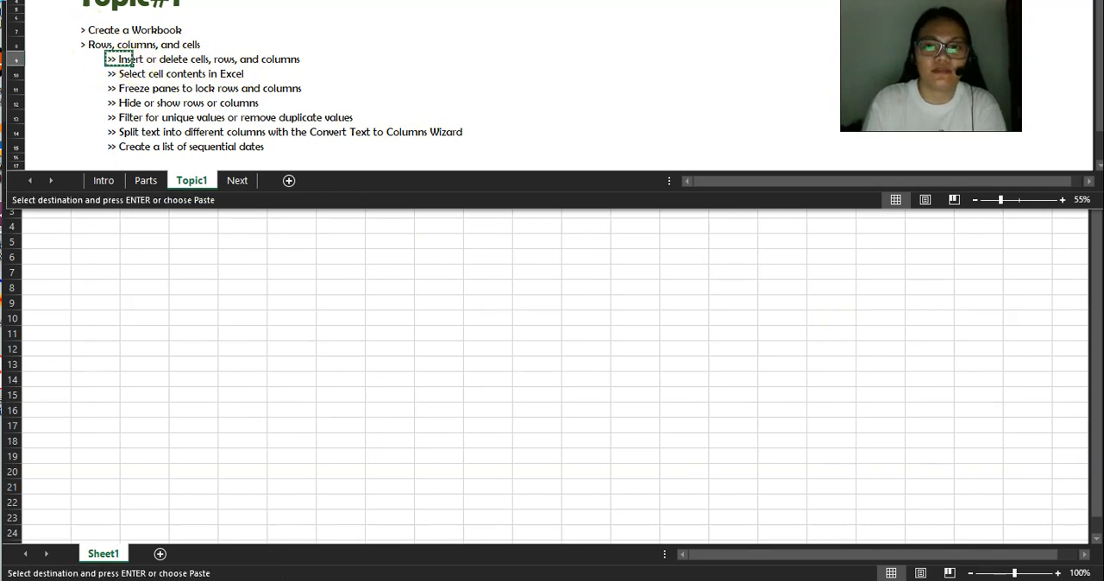
pyautogui.hotkey('alt', 'Tab')
pyautogui.click(103, 209)
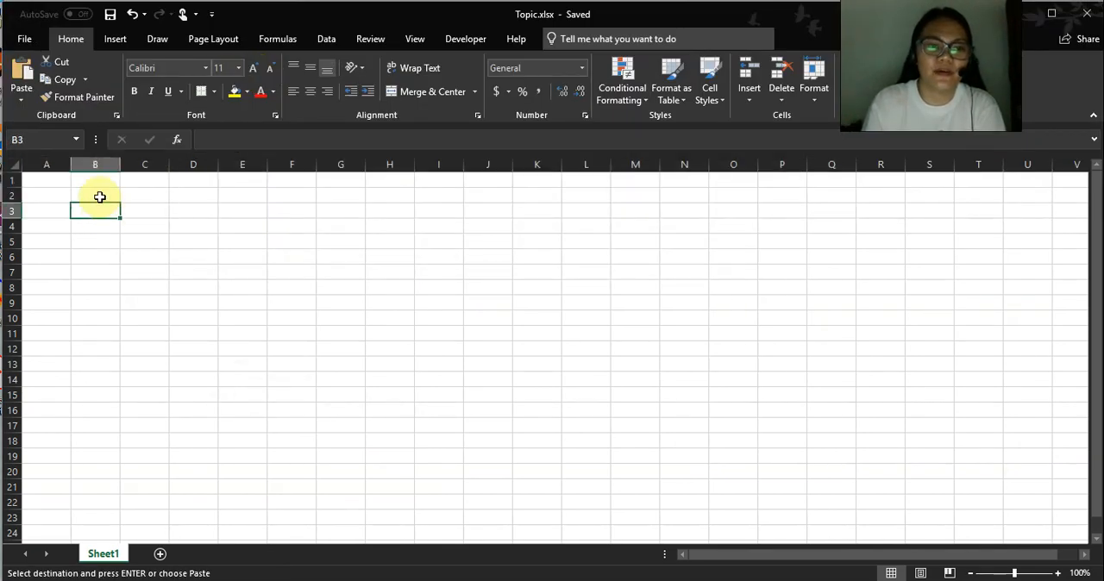
pyautogui.hotkey('ctrl', 'v')
pyautogui.click(369, 268)
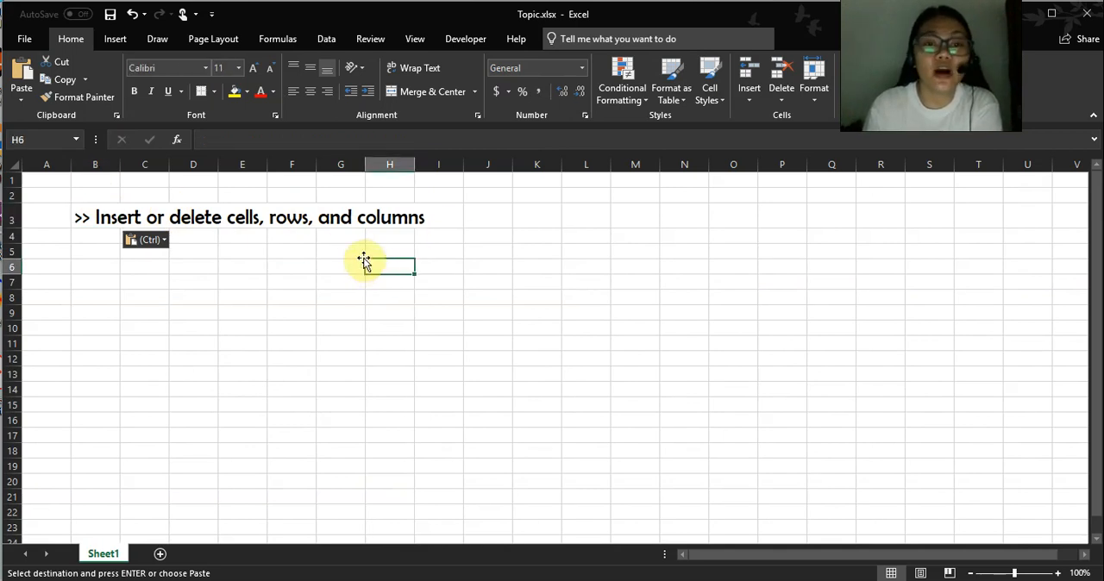
# Enter 1 in cell A1 and fill column A down to A19 as a series from 1 to 19.
pyautogui.click(49, 180)
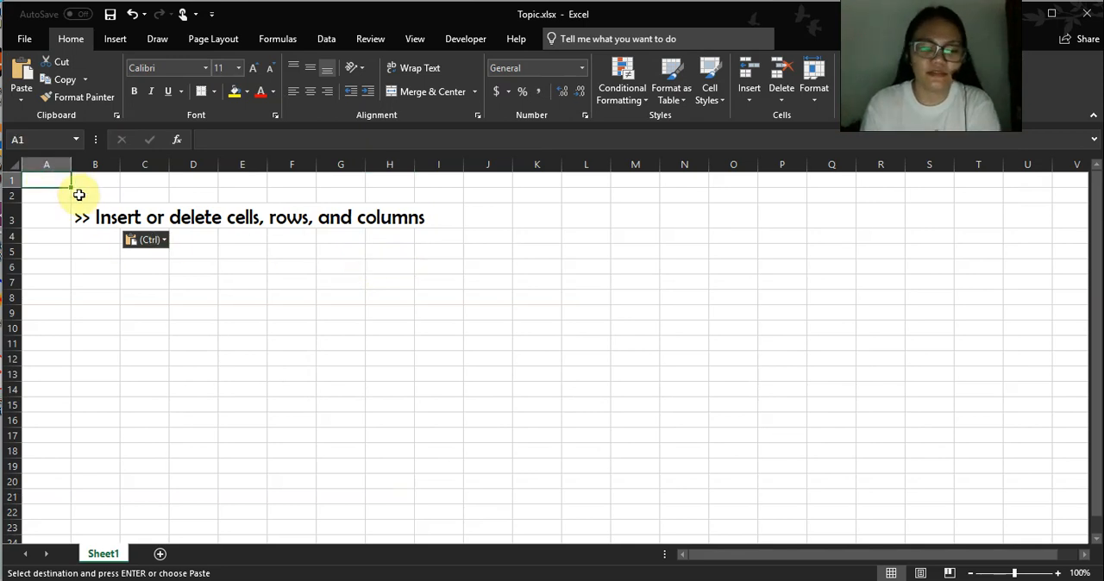
pyautogui.press('Escape')
pyautogui.press('Return')
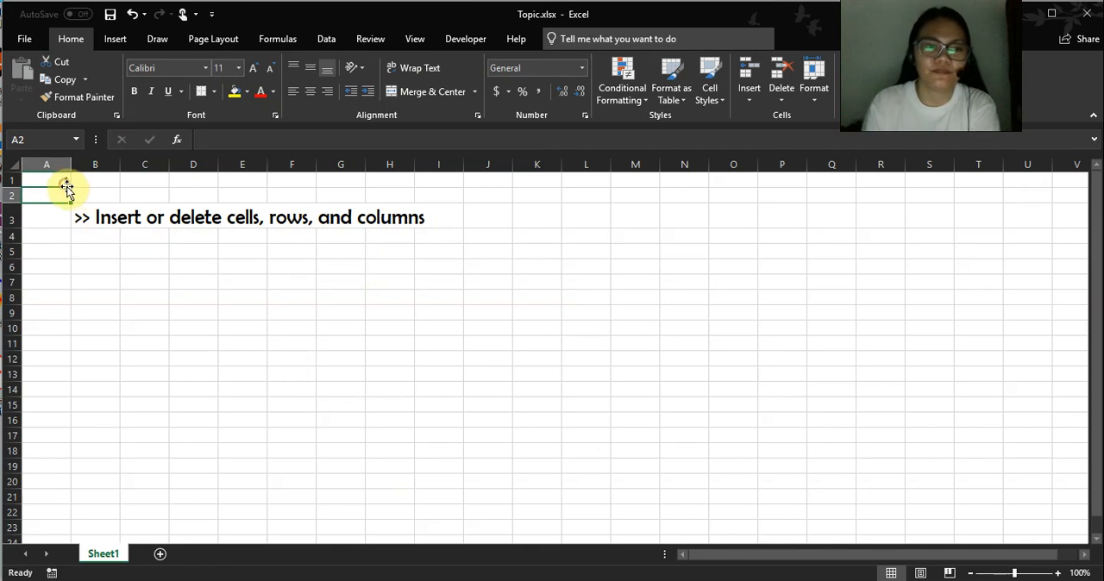
pyautogui.click(68, 181)
pyautogui.moveTo(70, 186); pyautogui.dragTo(59, 470)
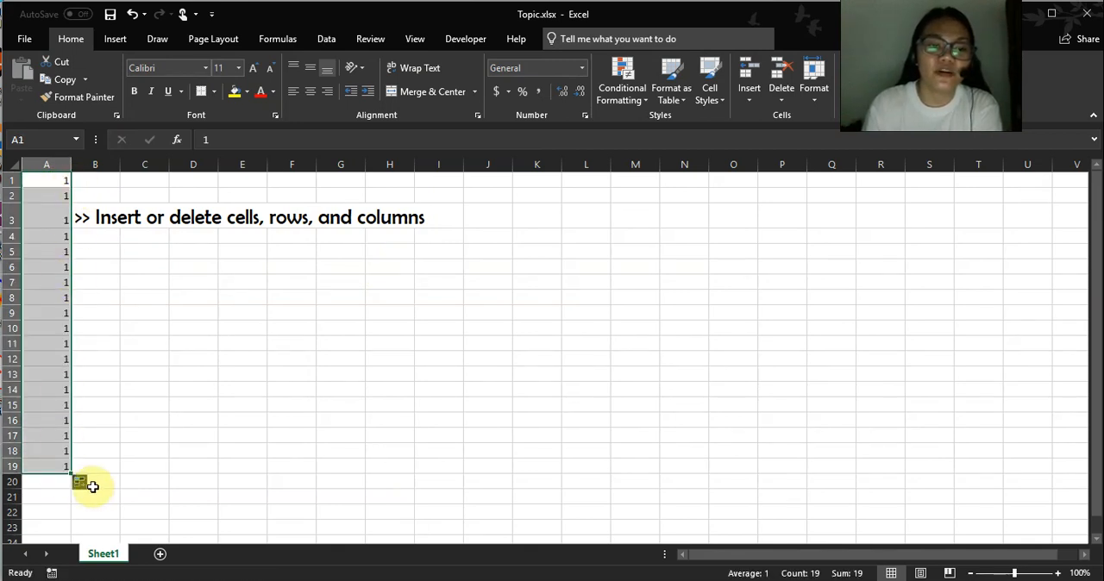
pyautogui.click(82, 484)
pyautogui.click(38, 518)
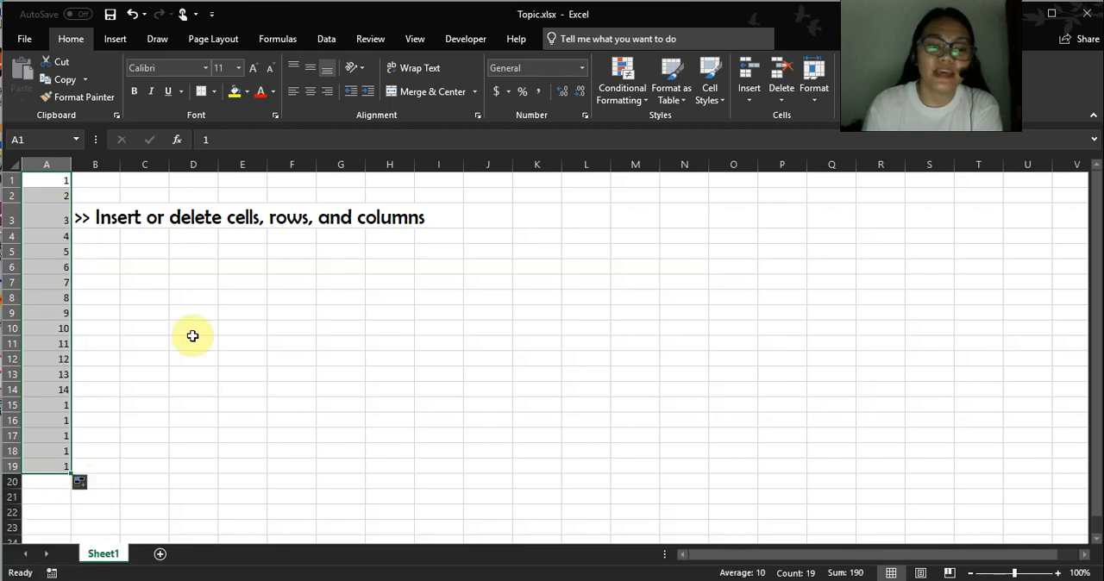
pyautogui.click(192, 326)
# Fill row 1 from A1 across to L1 as a series from 1 to 12.
pyautogui.click(41, 180)
pyautogui.moveTo(76, 187); pyautogui.dragTo(621, 182)
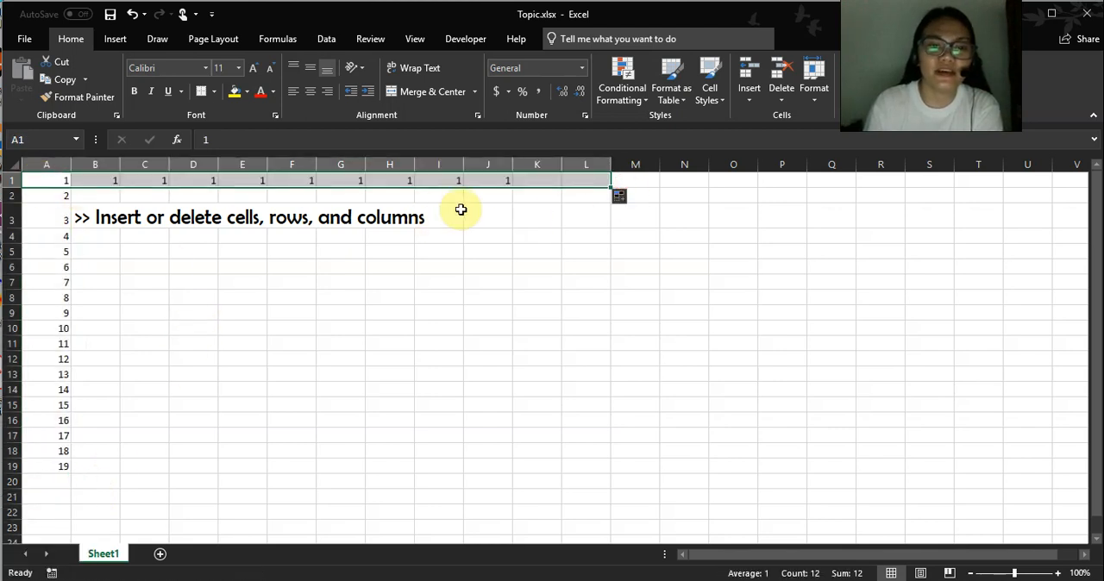
pyautogui.click(620, 197)
pyautogui.click(595, 235)
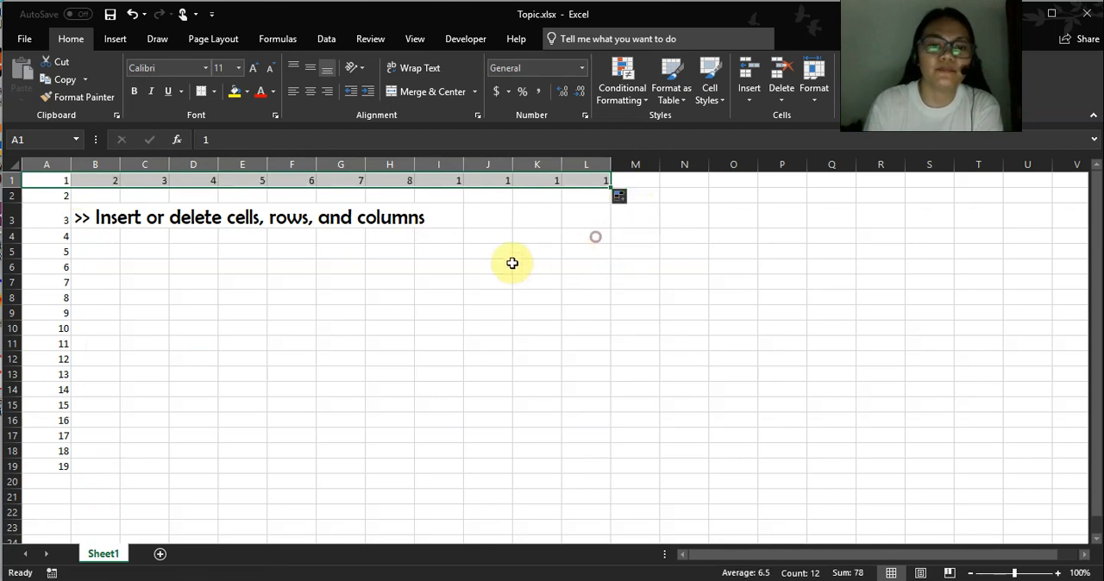
pyautogui.moveTo(284, 282); pyautogui.dragTo(396, 282)
pyautogui.click(341, 312)
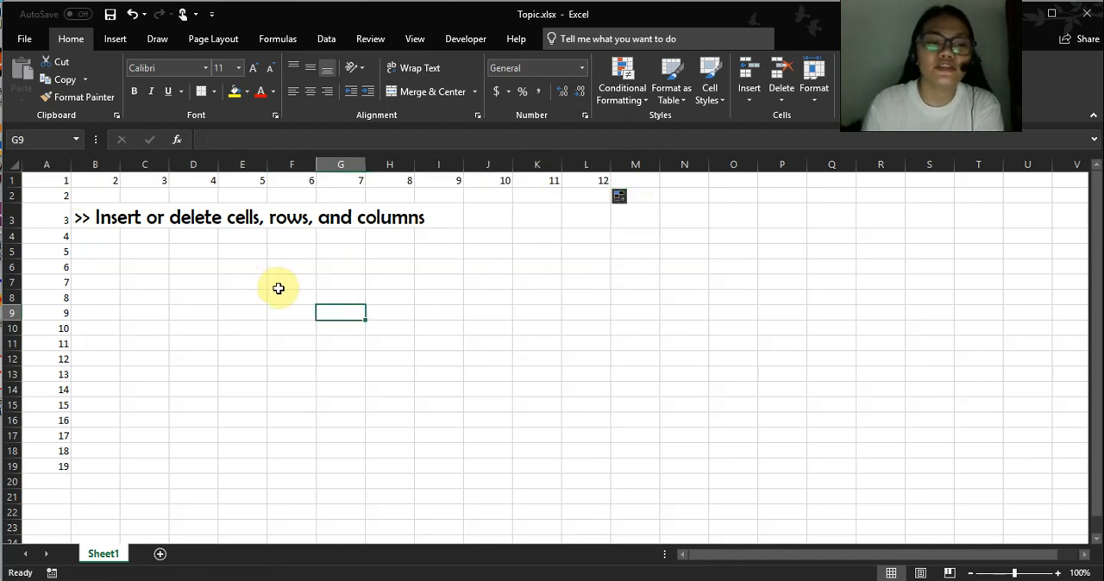
# Insert a blank row above row 5, and undo the insertion.
pyautogui.click(13, 251)
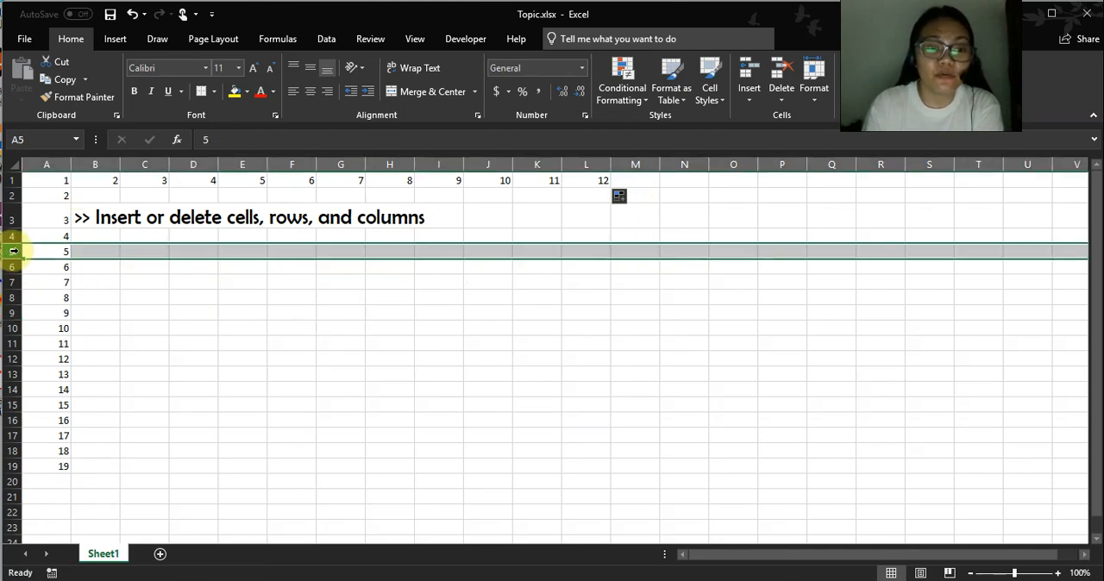
pyautogui.rightClick(15, 251)
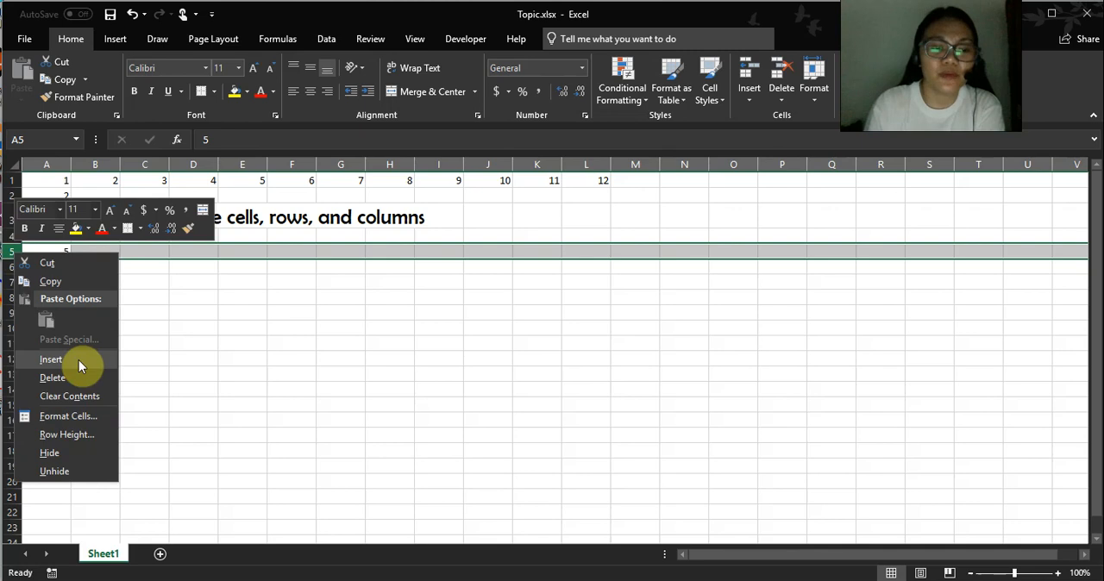
pyautogui.click(6, 249)
pyautogui.rightClick(7, 251)
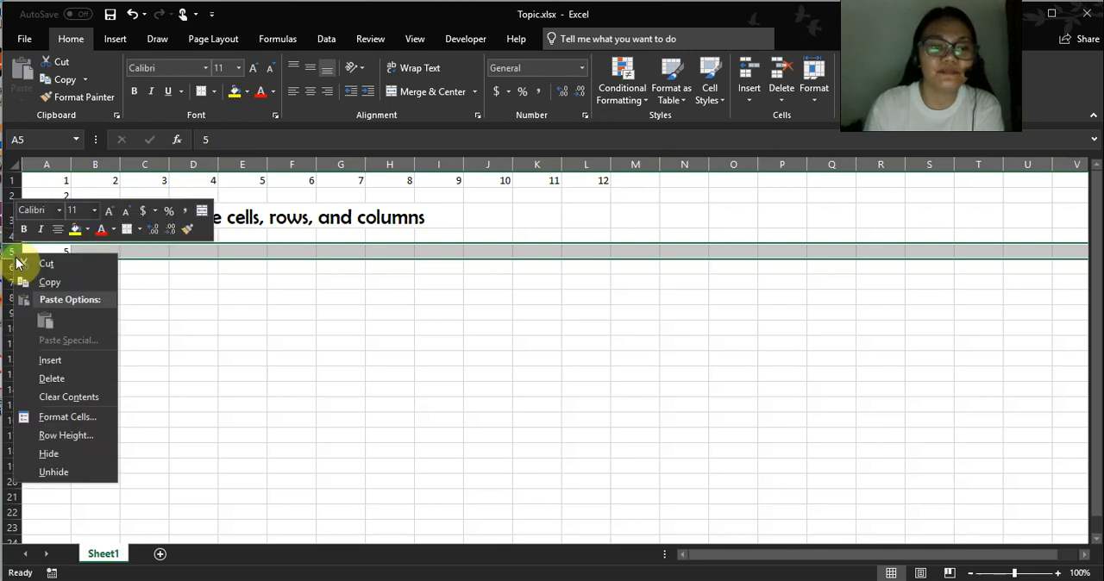
pyautogui.click(41, 360)
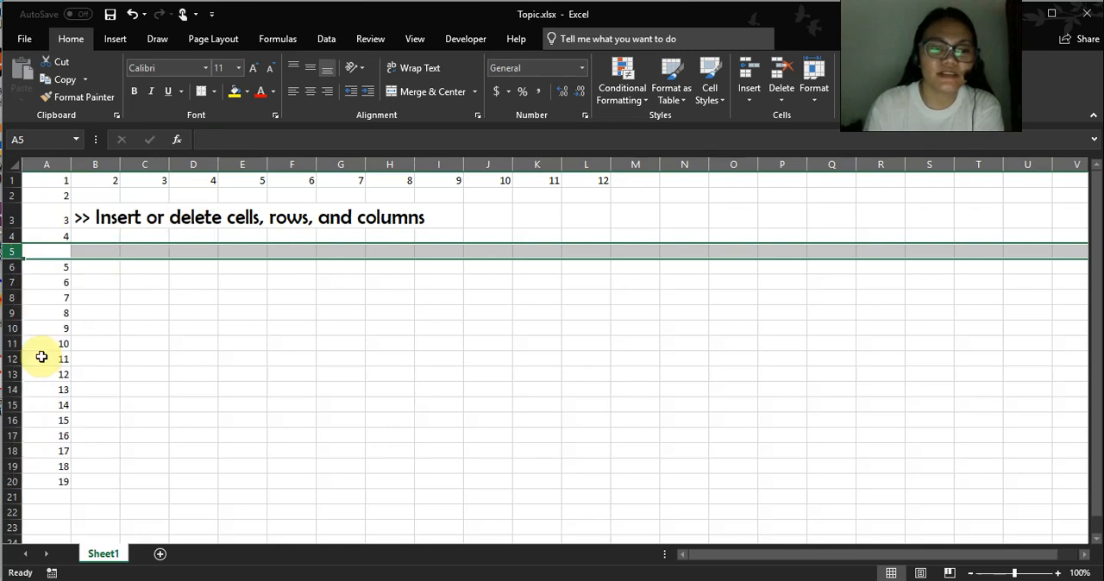
pyautogui.hotkey('ctrl', 'z')
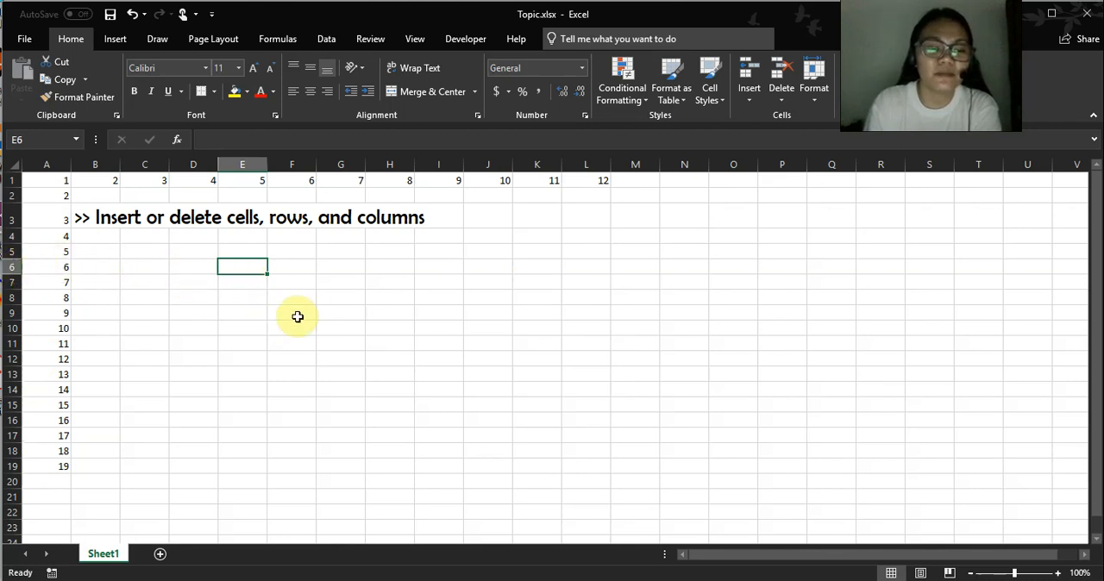
# Insert a blank row above row 9, between the numbers 8 and 9 in column A.
pyautogui.click(10, 313)
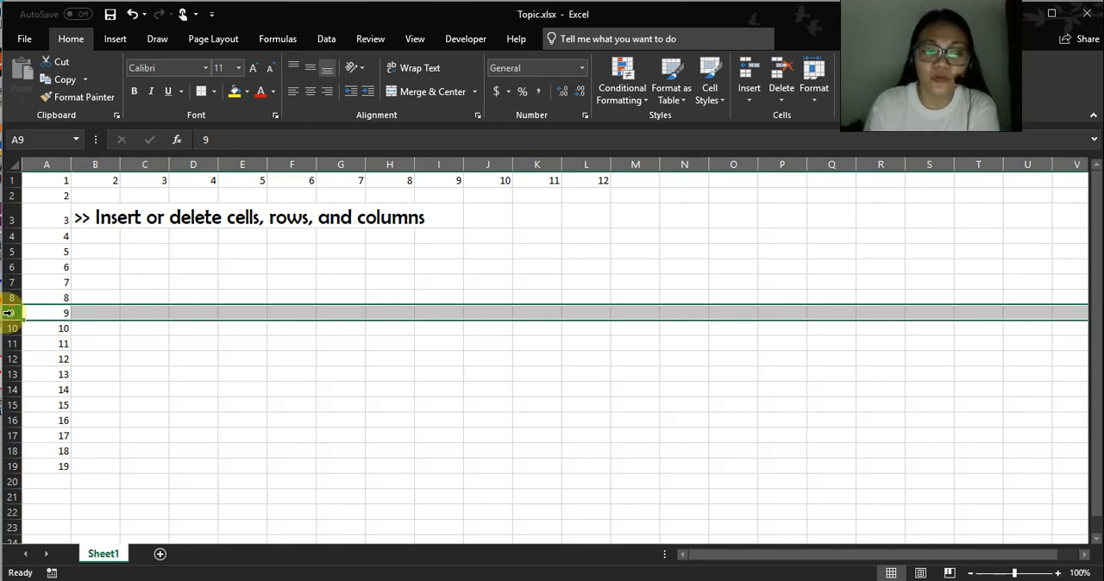
pyautogui.click(11, 312)
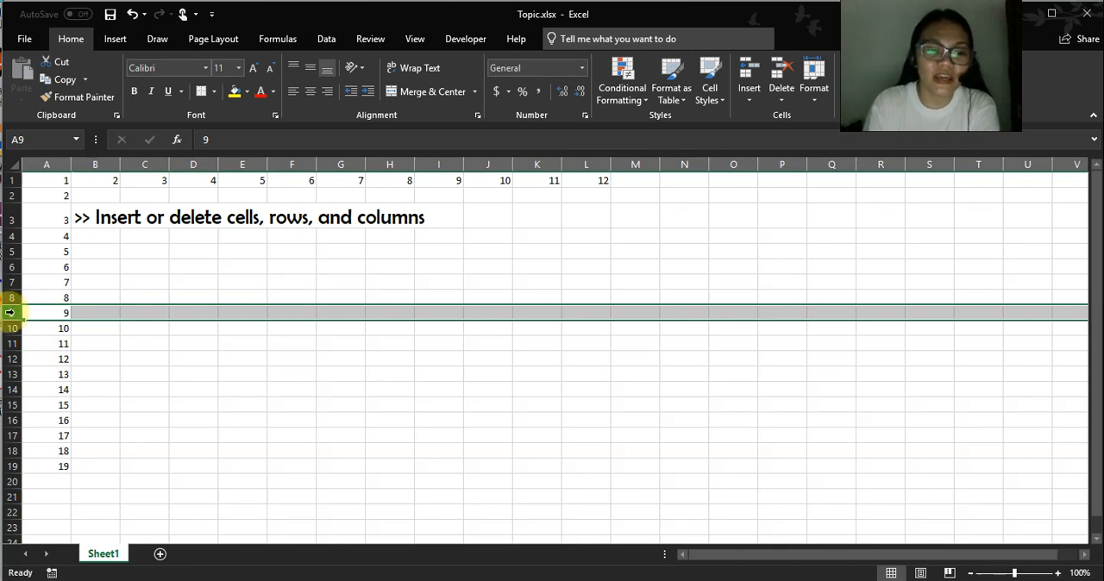
pyautogui.rightClick(12, 314)
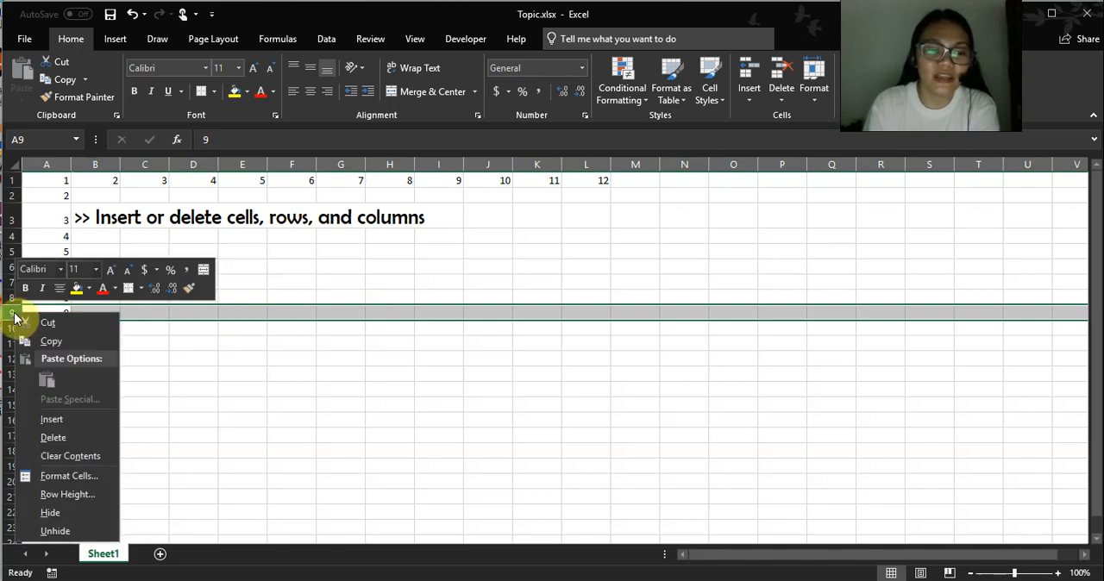
pyautogui.click(52, 420)
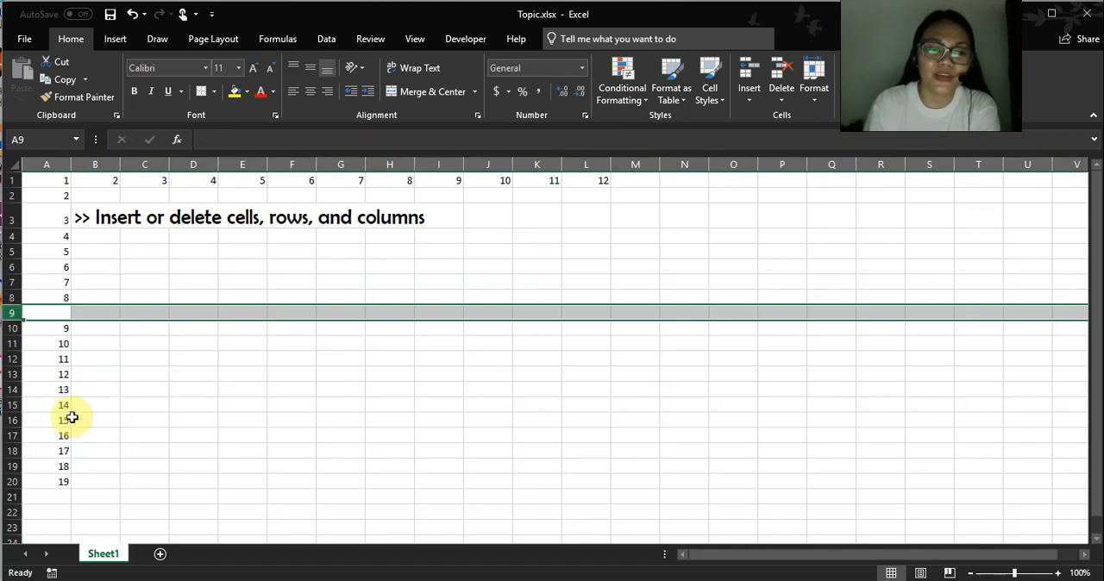
pyautogui.click(206, 264)
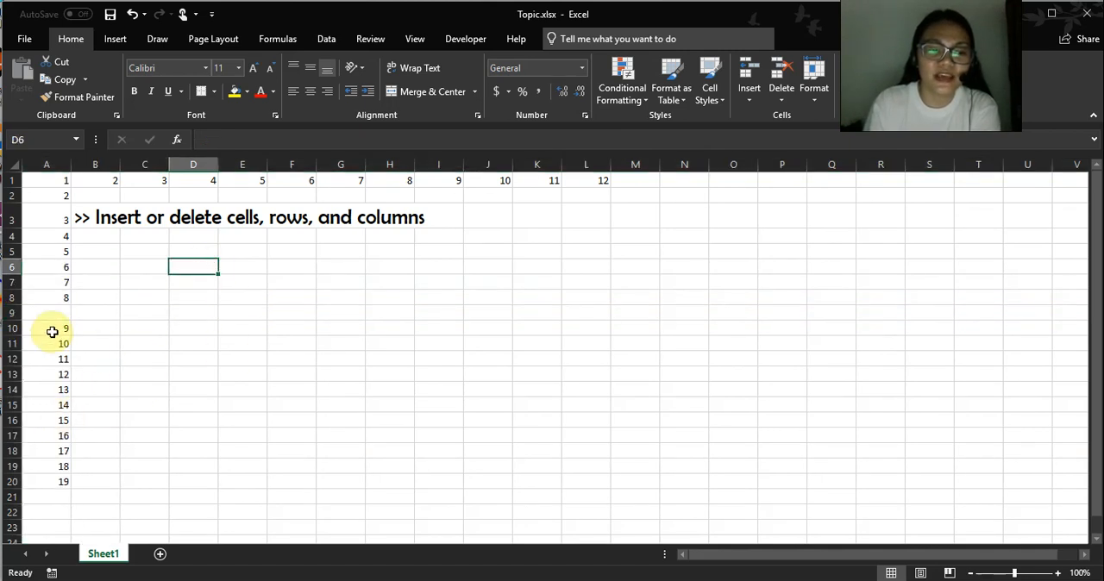
pyautogui.click(12, 313)
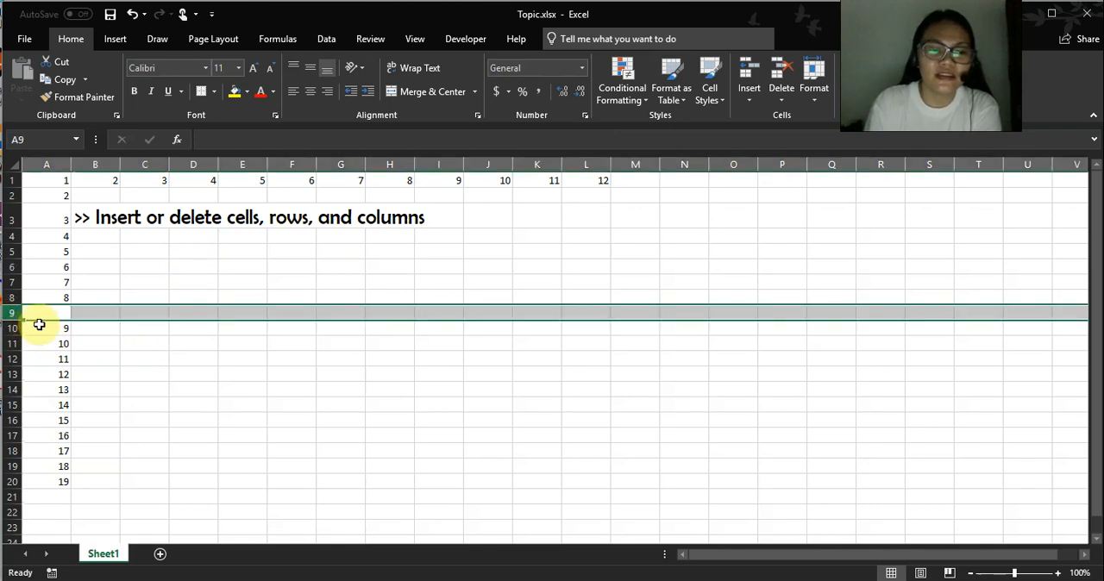
pyautogui.click(43, 314)
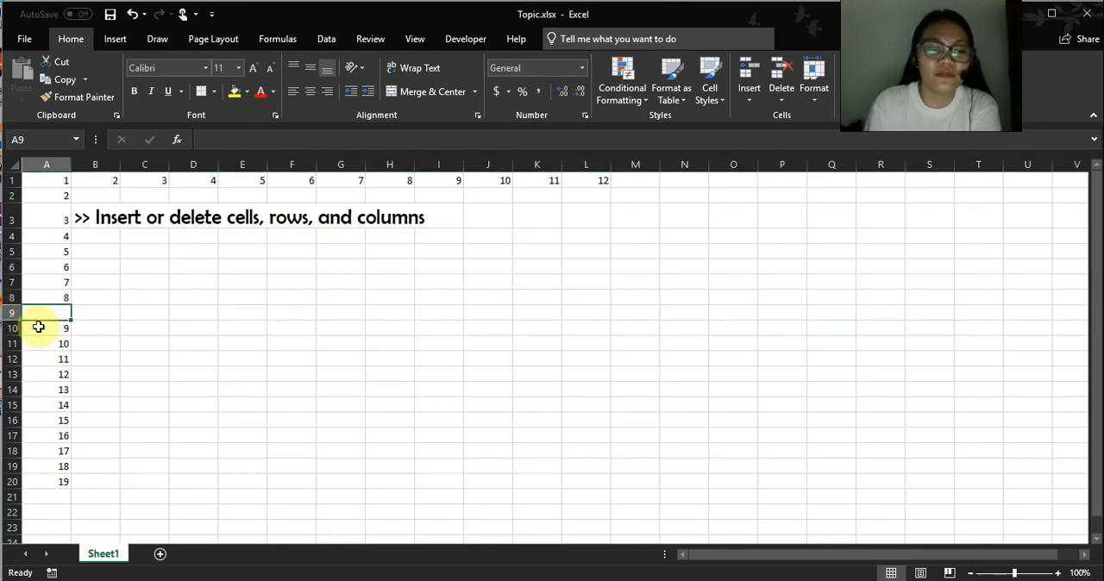
pyautogui.click(39, 326)
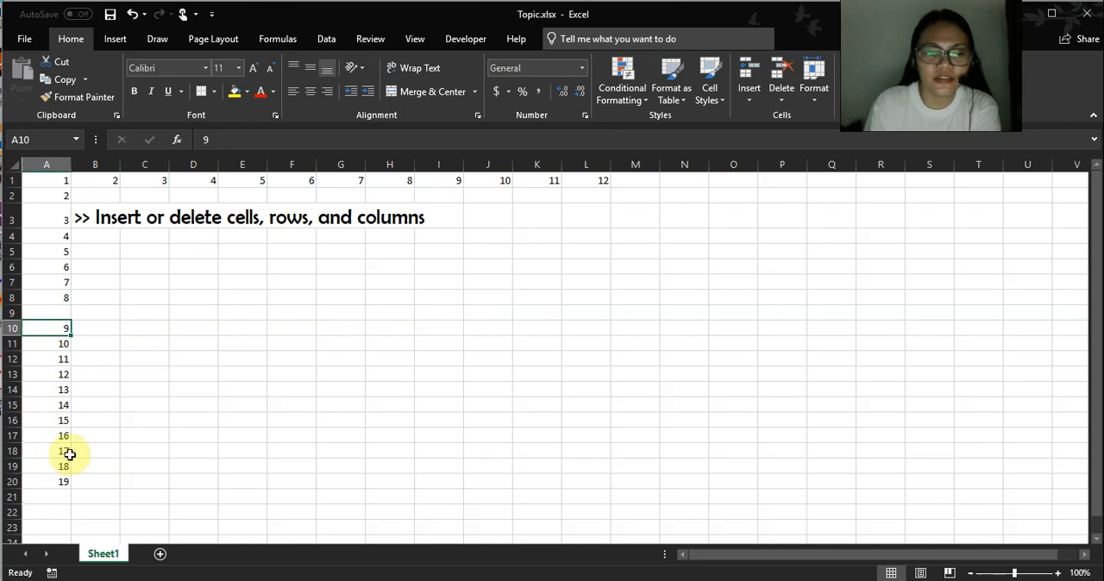
pyautogui.click(45, 311)
pyautogui.click(7, 312)
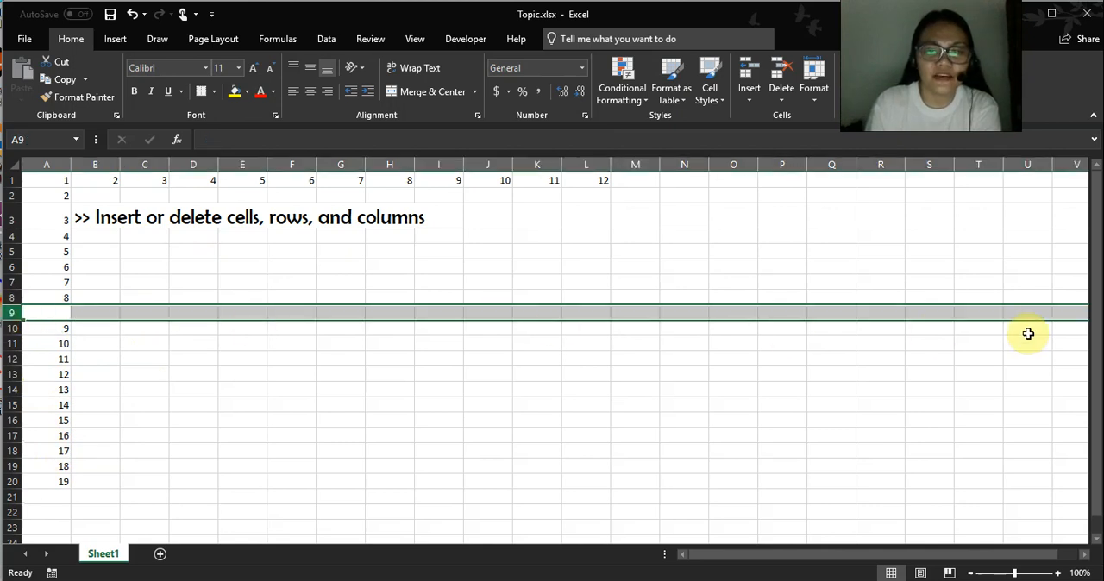
pyautogui.click(11, 312)
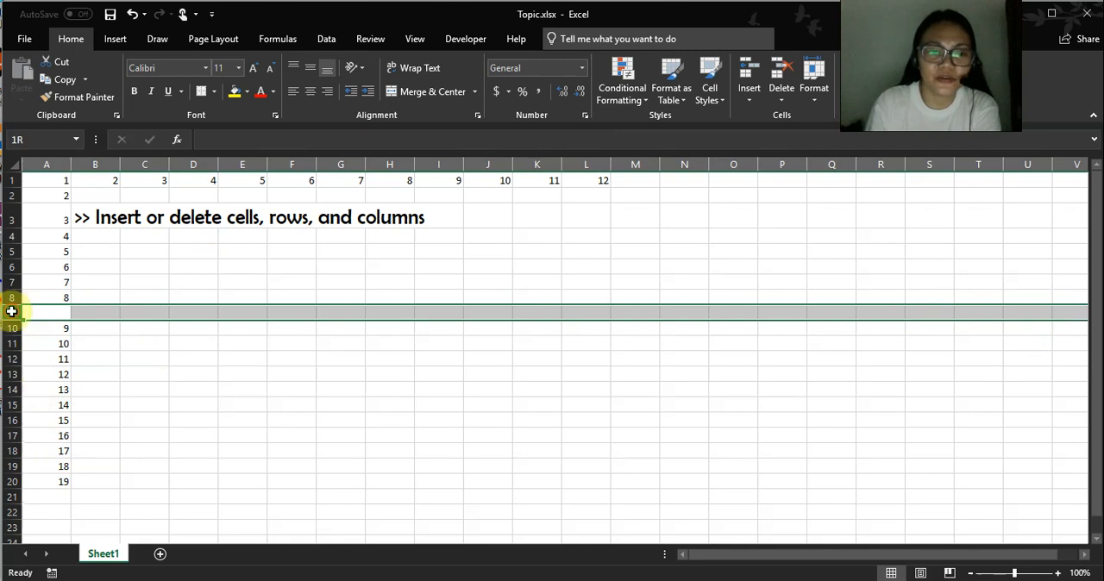
pyautogui.click(153, 311)
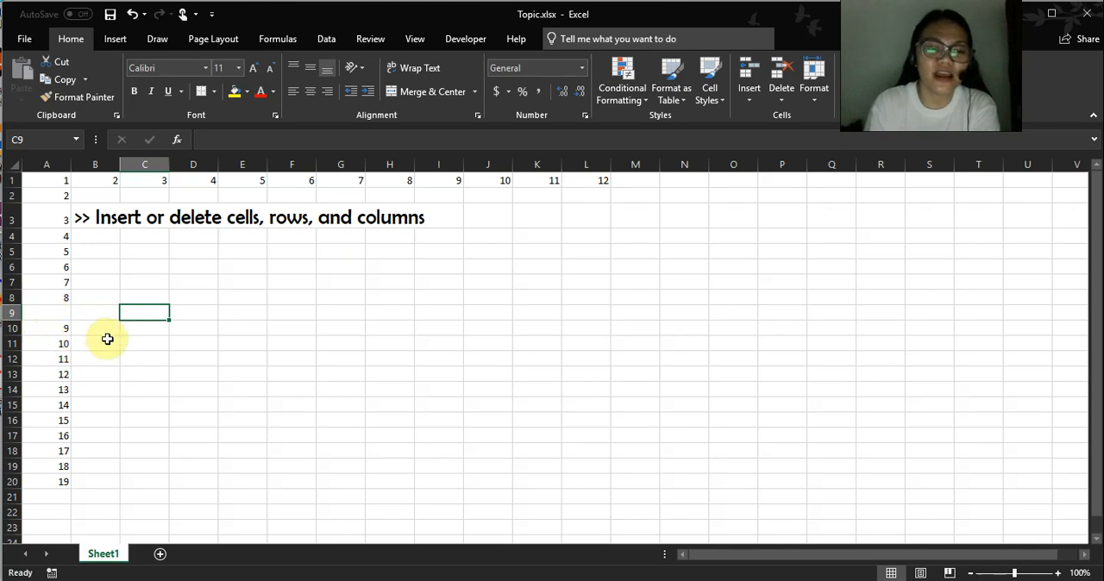
# Insert a blank cell at A7, above the number 7, with the Shift cells down option.
pyautogui.click(63, 283)
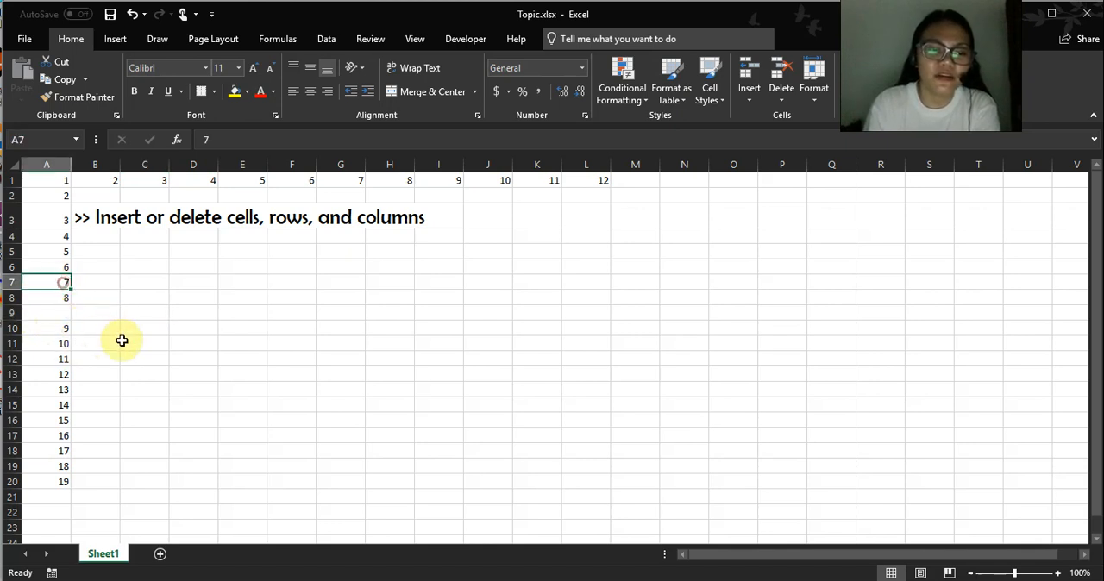
pyautogui.rightClick(52, 281)
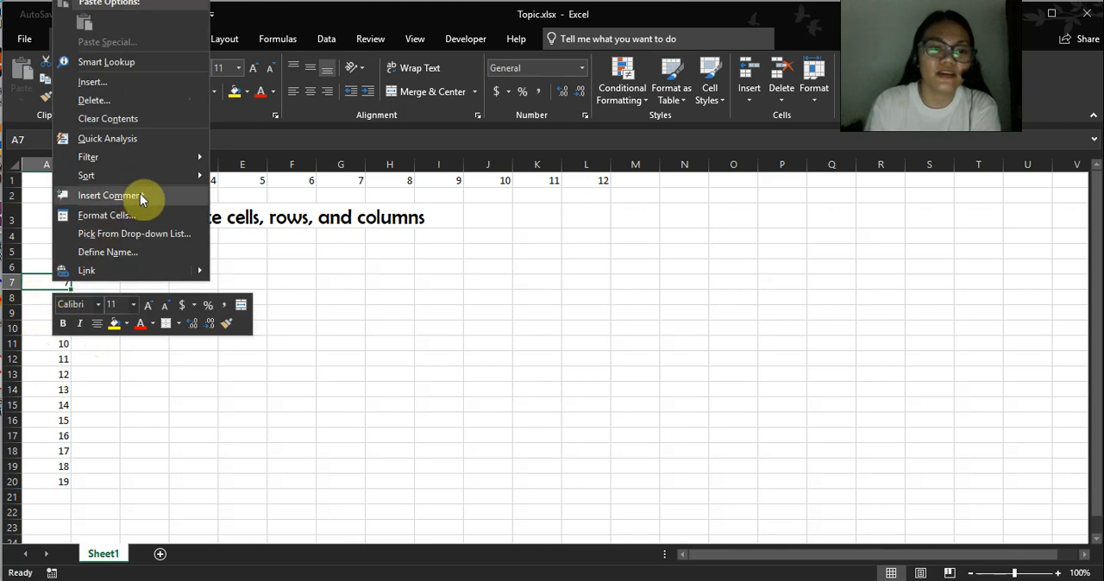
pyautogui.click(117, 83)
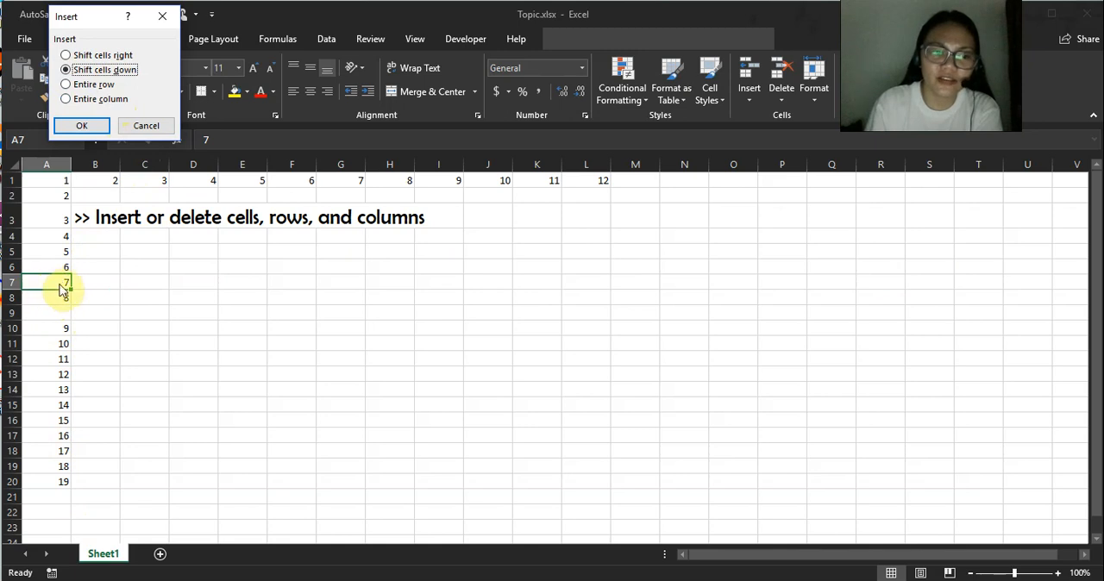
pyautogui.click(87, 126)
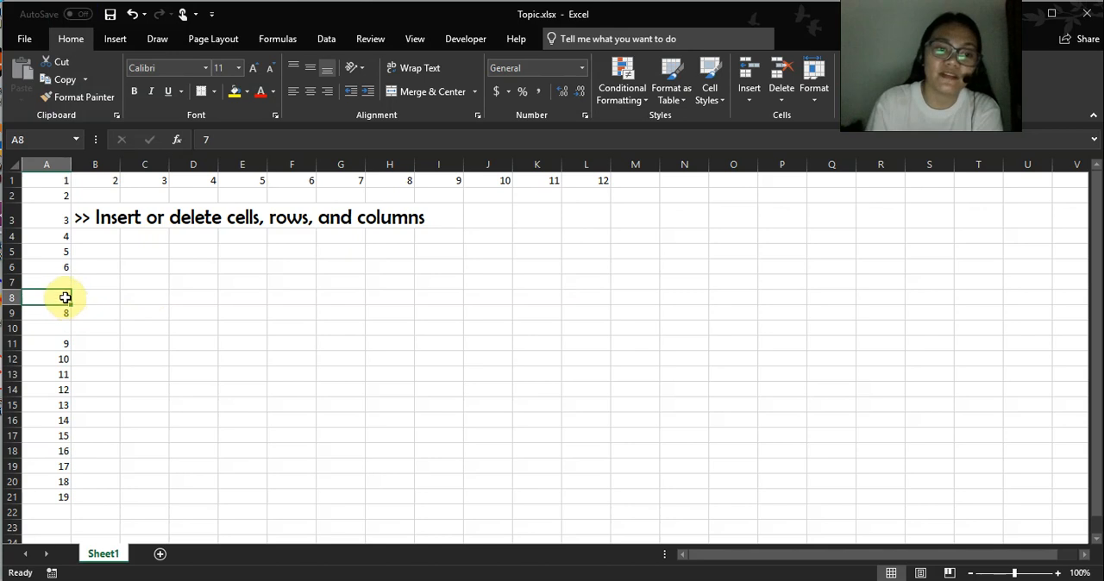
pyautogui.click(66, 267)
pyautogui.rightClick(65, 268)
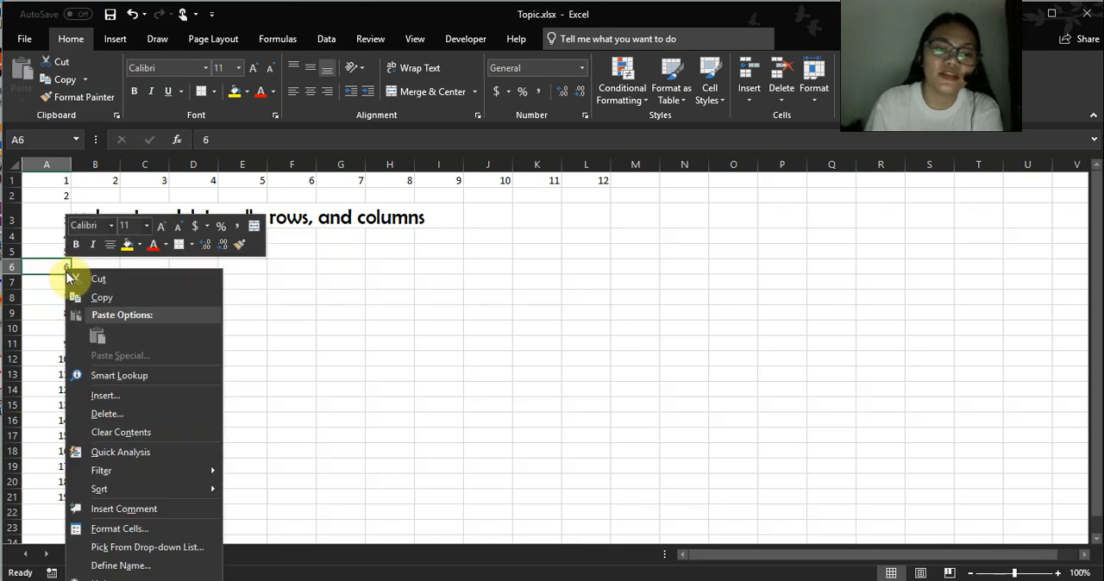
pyautogui.click(103, 396)
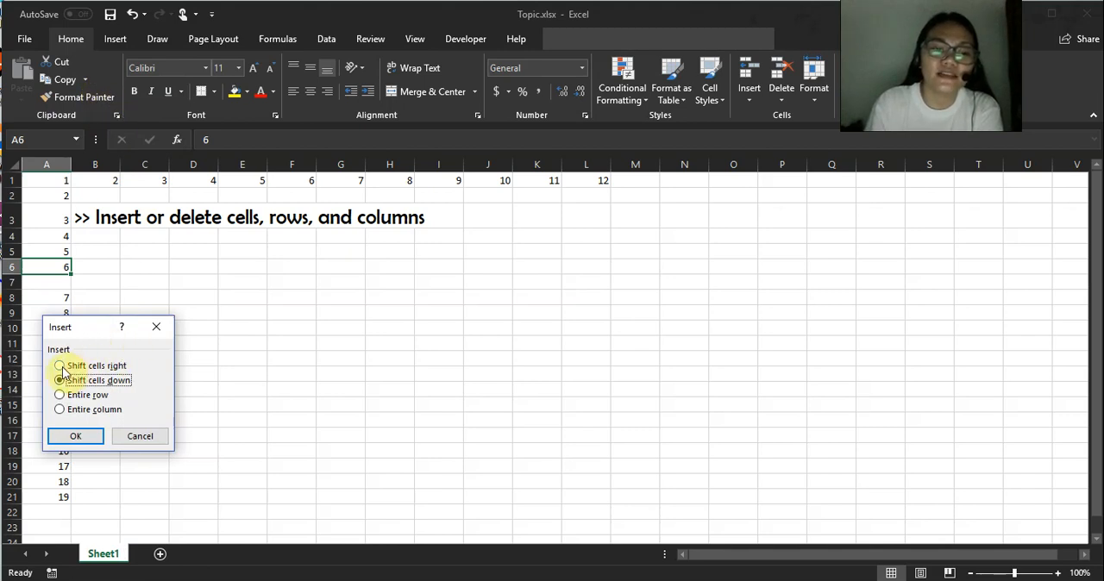
pyautogui.click(60, 367)
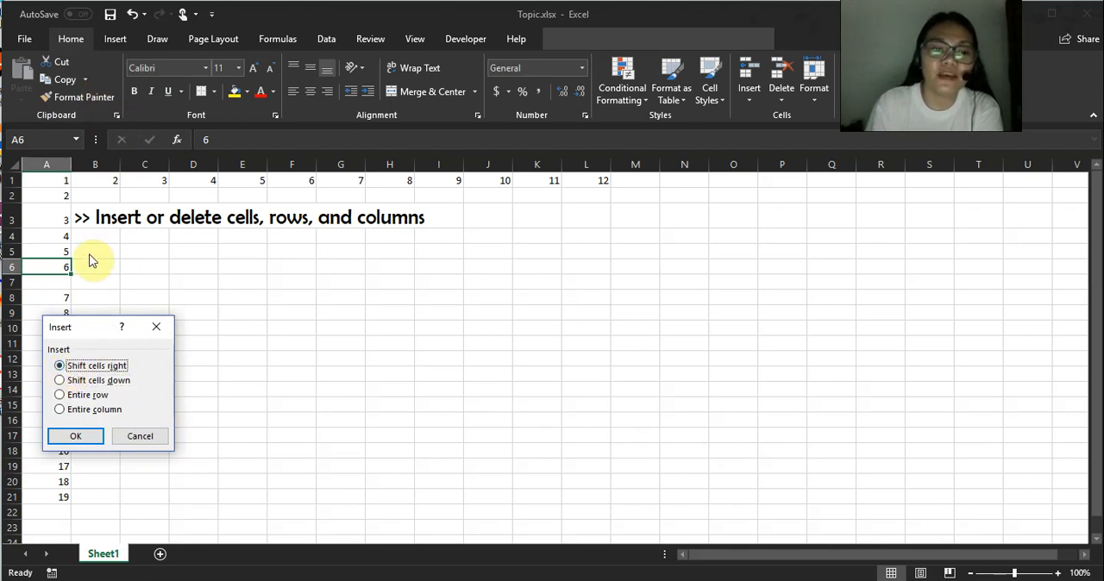
pyautogui.click(158, 325)
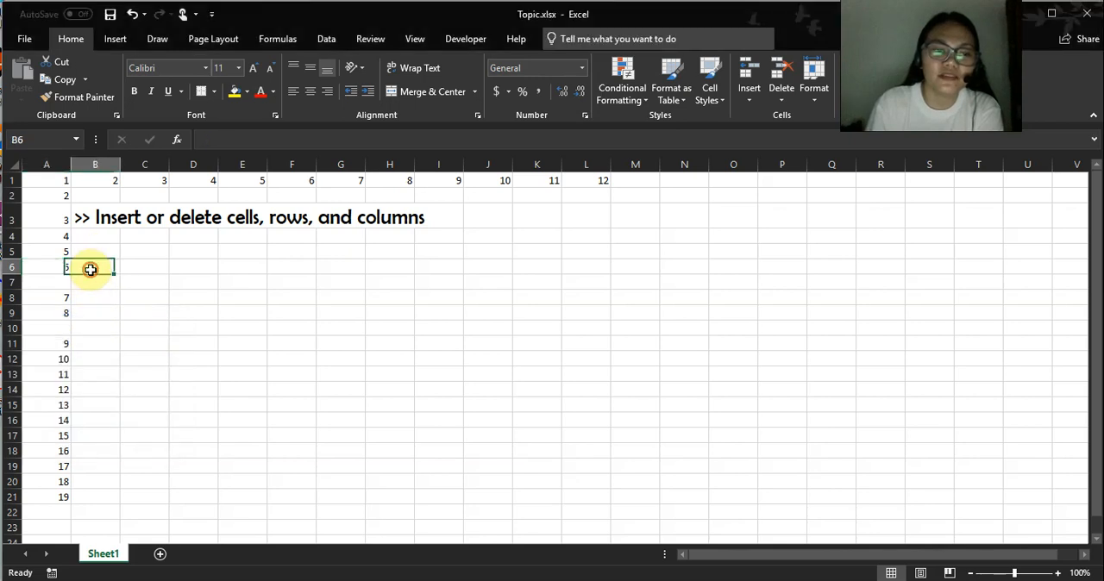
pyautogui.click(39, 180)
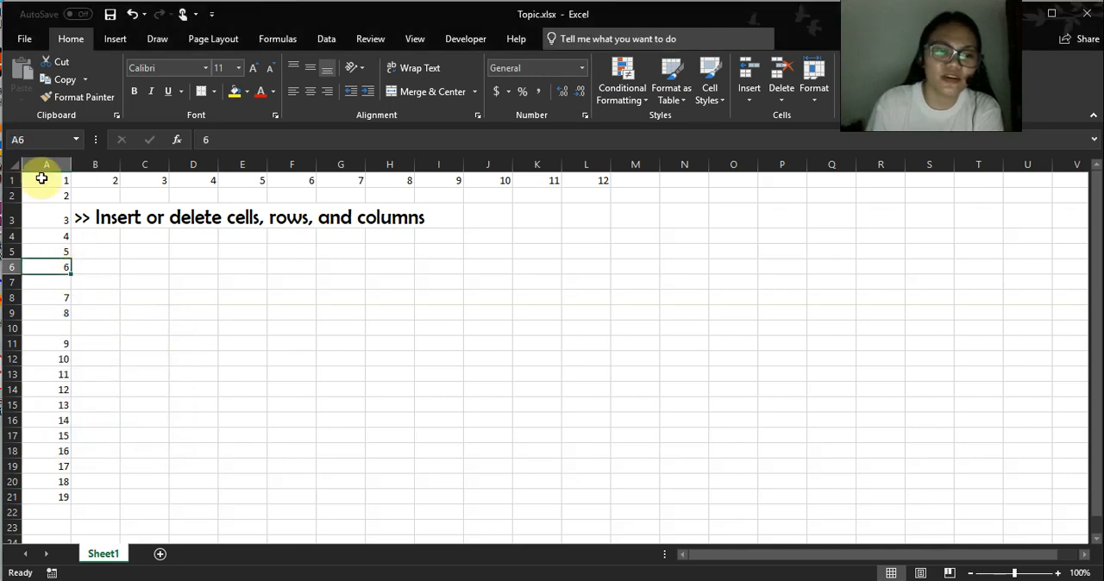
pyautogui.rightClick(61, 179)
pyautogui.click(398, 180)
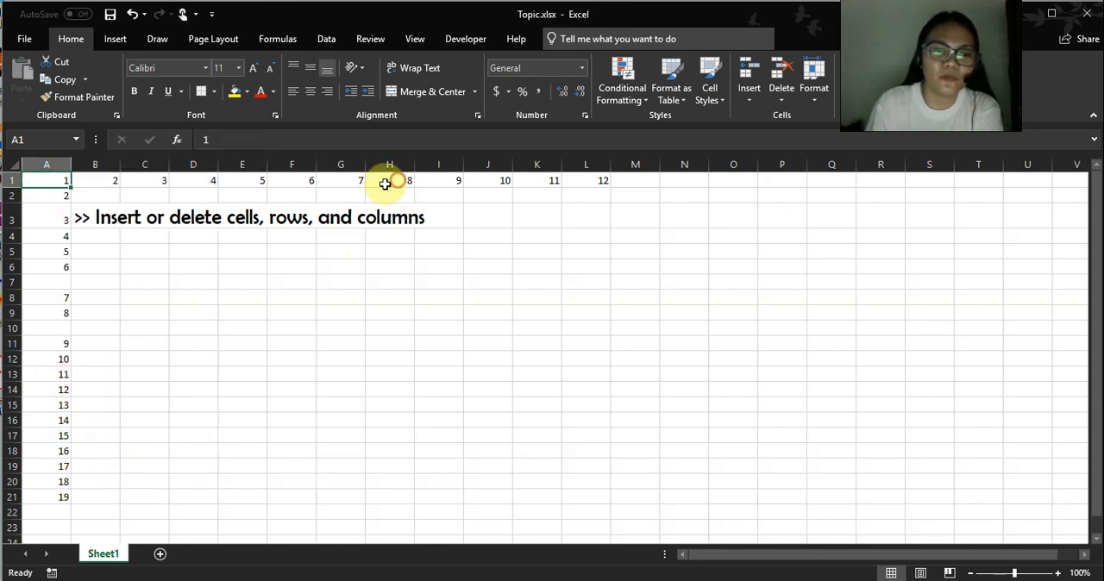
pyautogui.moveTo(100, 181); pyautogui.dragTo(132, 179)
pyautogui.click(106, 178)
pyautogui.click(53, 182)
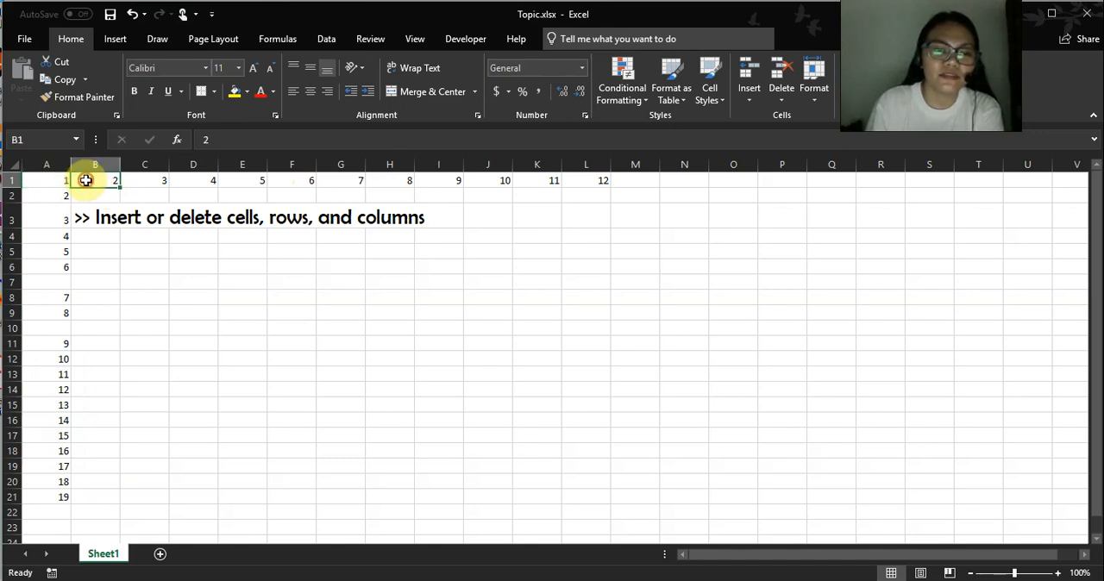
pyautogui.click(80, 179)
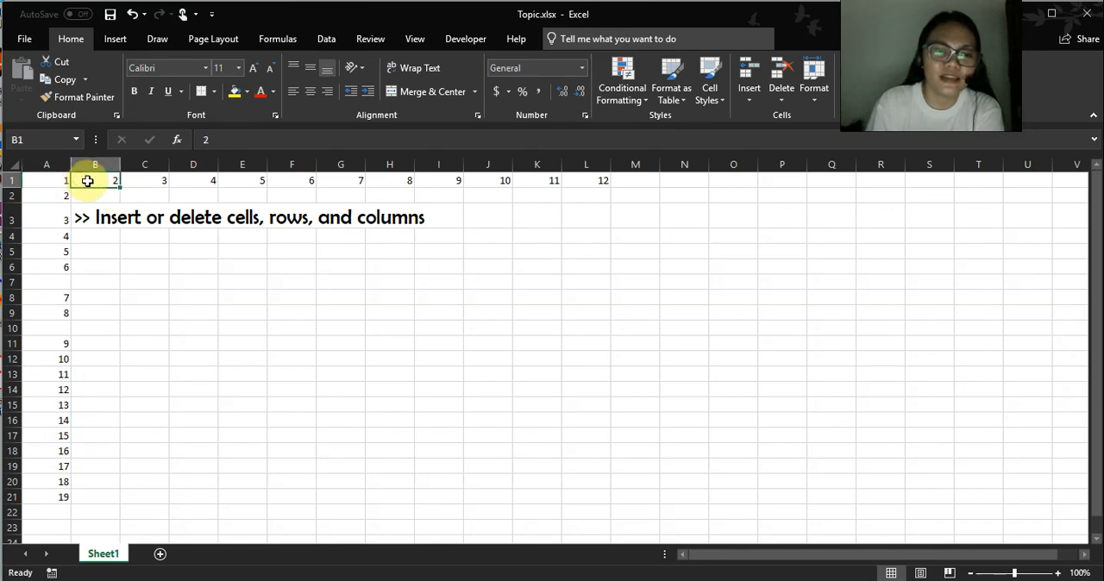
pyautogui.click(41, 180)
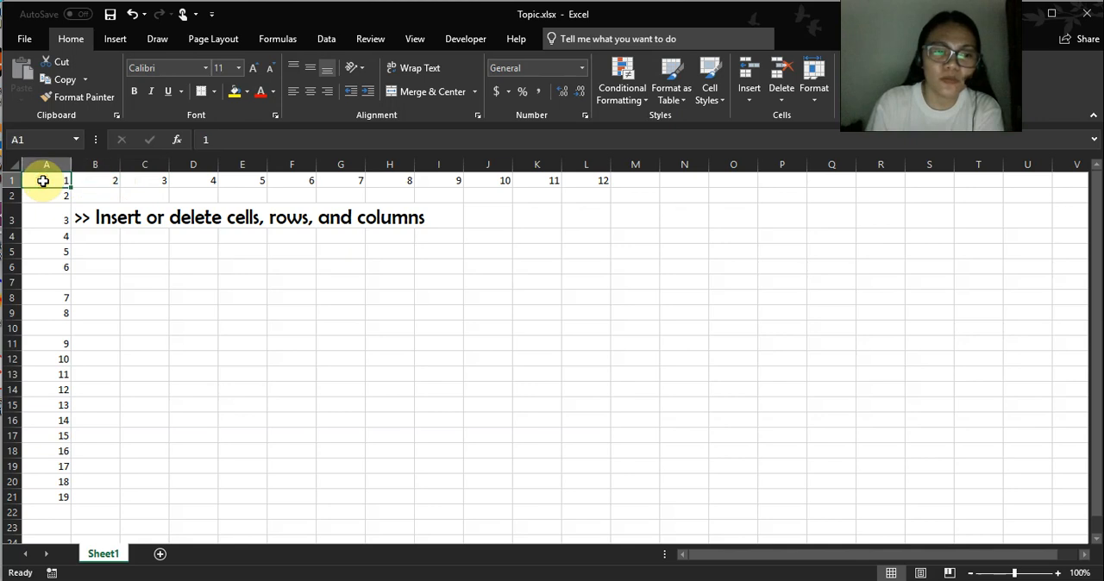
pyautogui.click(100, 181)
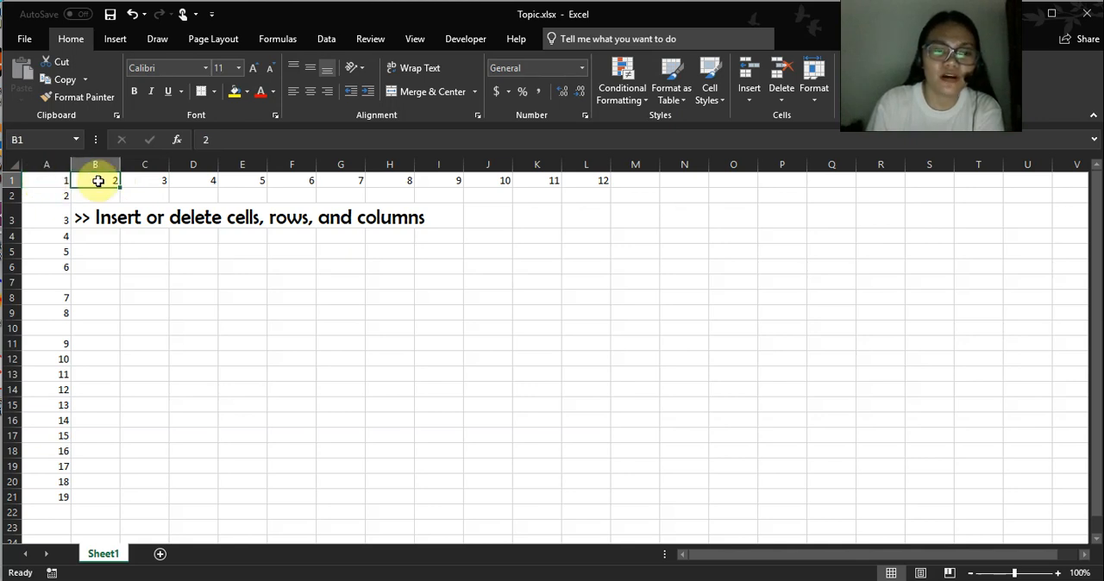
# Insert a blank cell at A1 with the Shift cells right option, moving the row 1 series one column over.
pyautogui.click(53, 180)
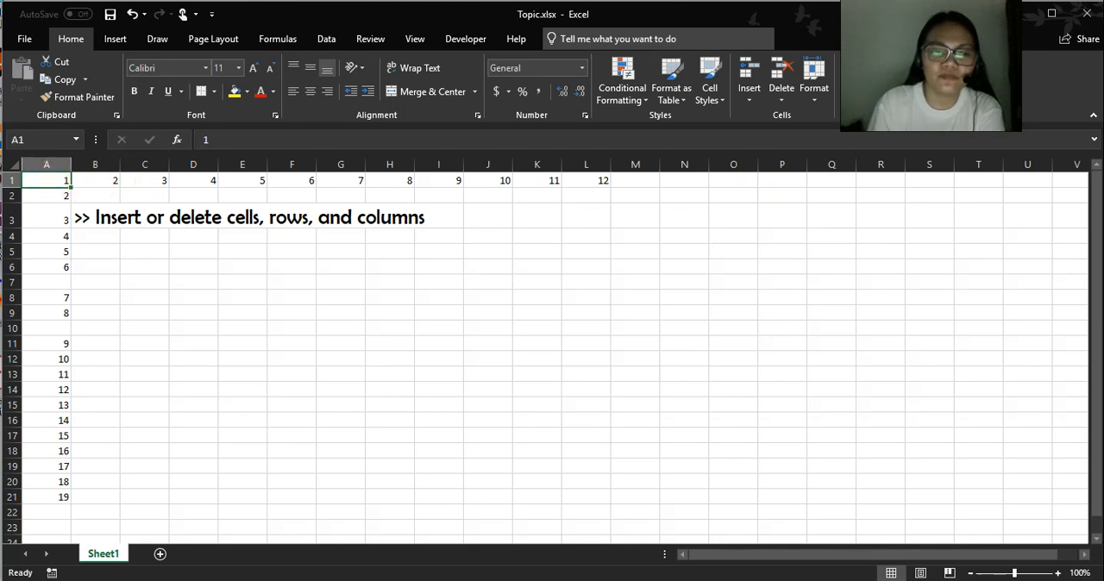
pyautogui.rightClick(54, 183)
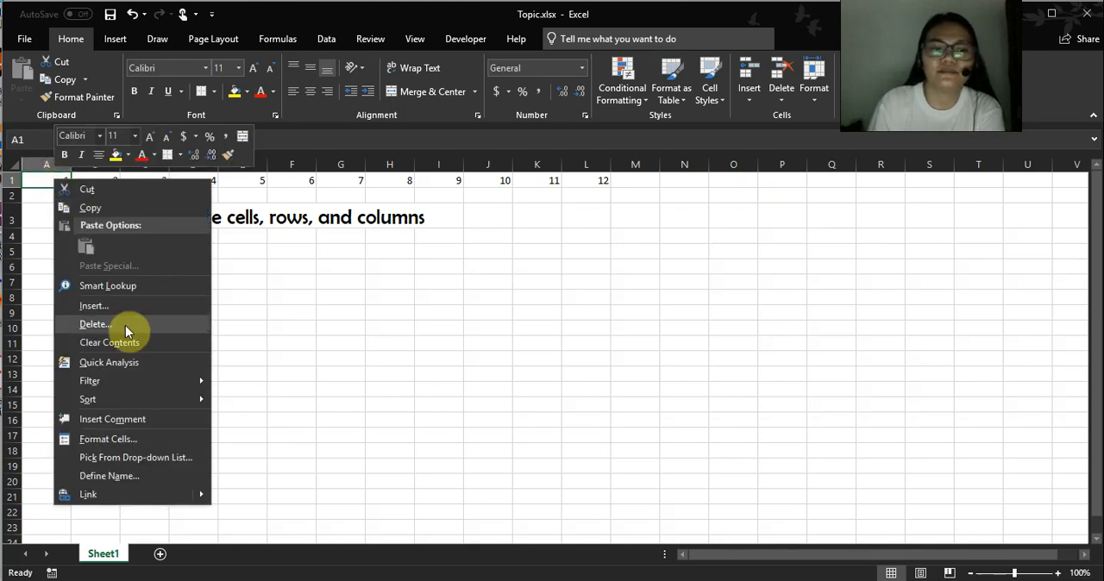
pyautogui.click(125, 308)
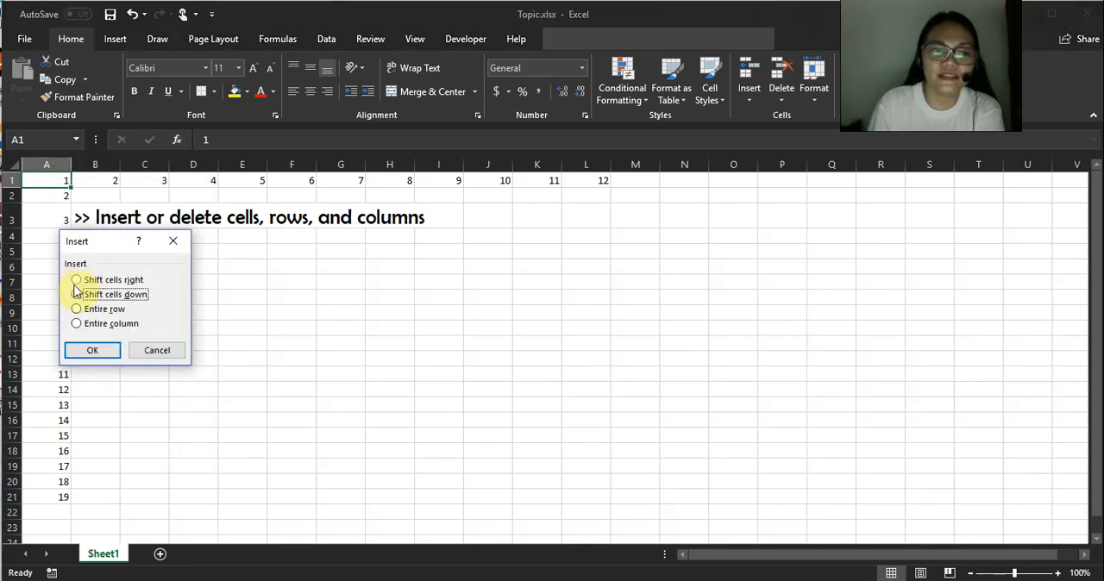
pyautogui.click(78, 280)
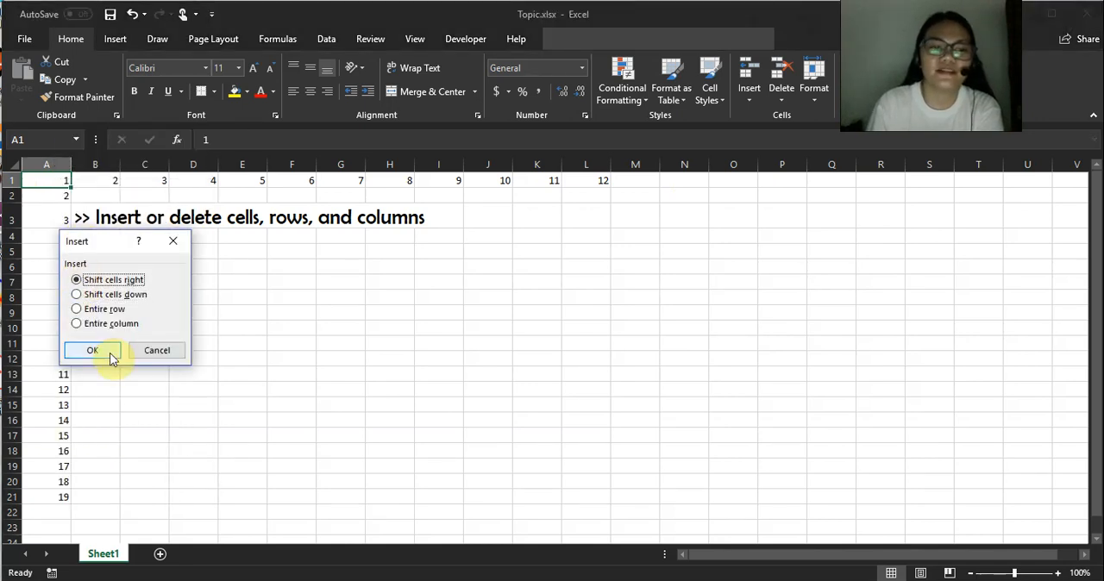
pyautogui.click(110, 351)
pyautogui.click(198, 267)
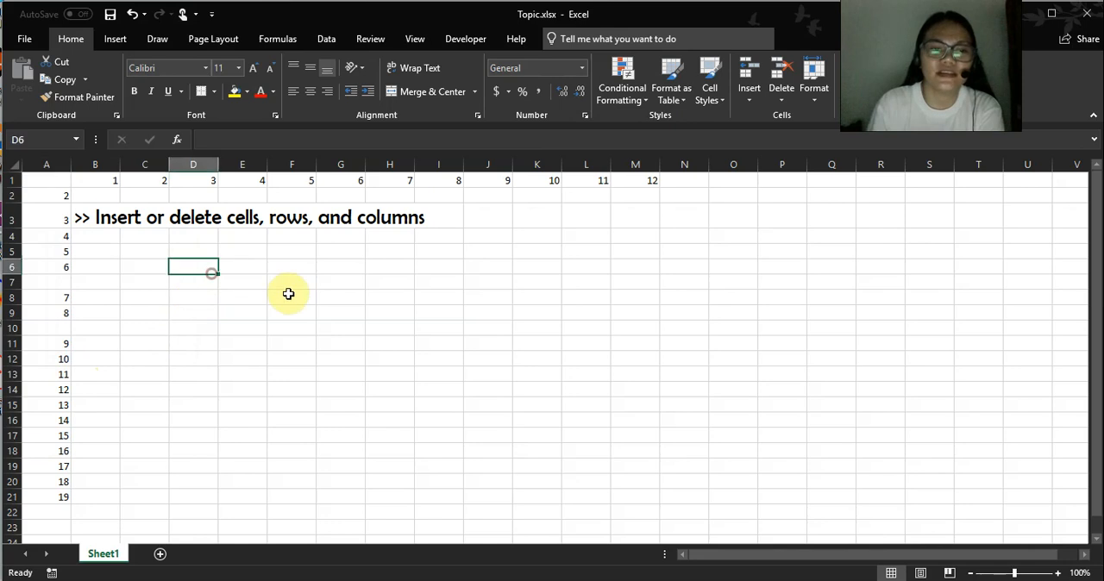
pyautogui.click(62, 180)
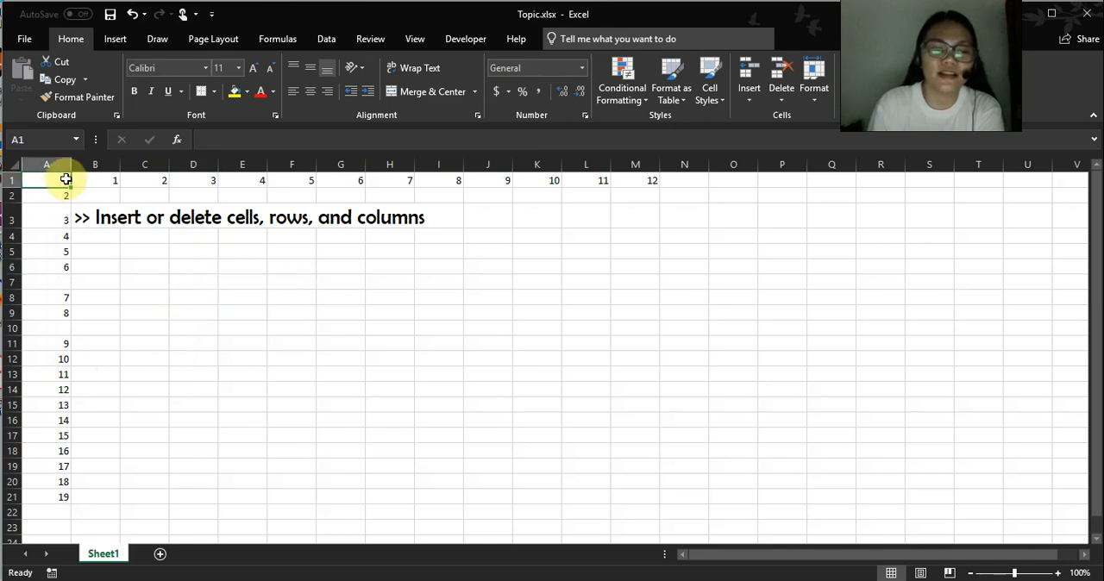
pyautogui.moveTo(92, 182); pyautogui.dragTo(645, 179)
pyautogui.click(457, 220)
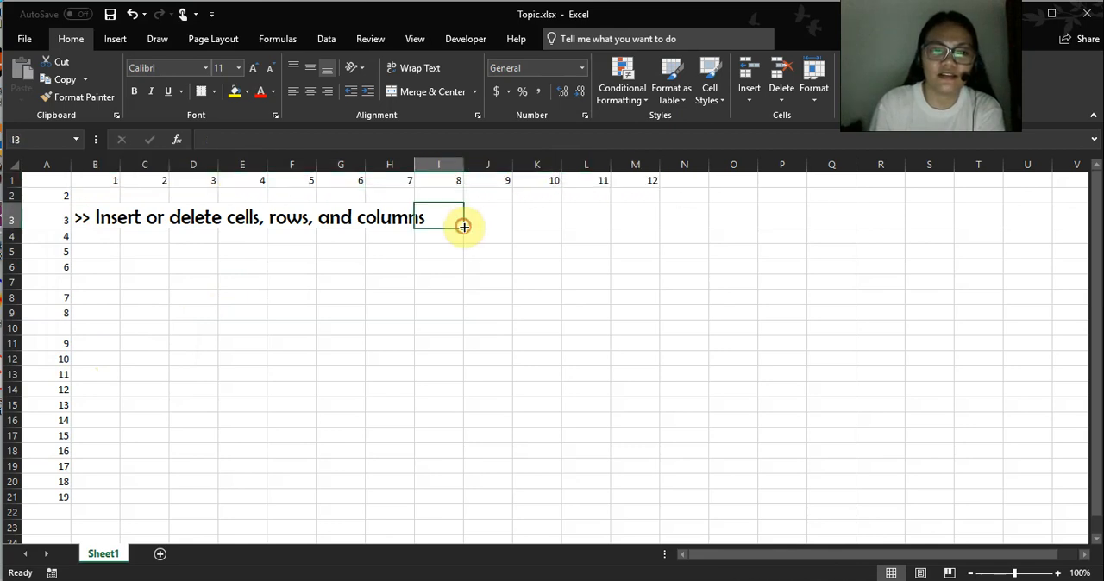
pyautogui.click(181, 268)
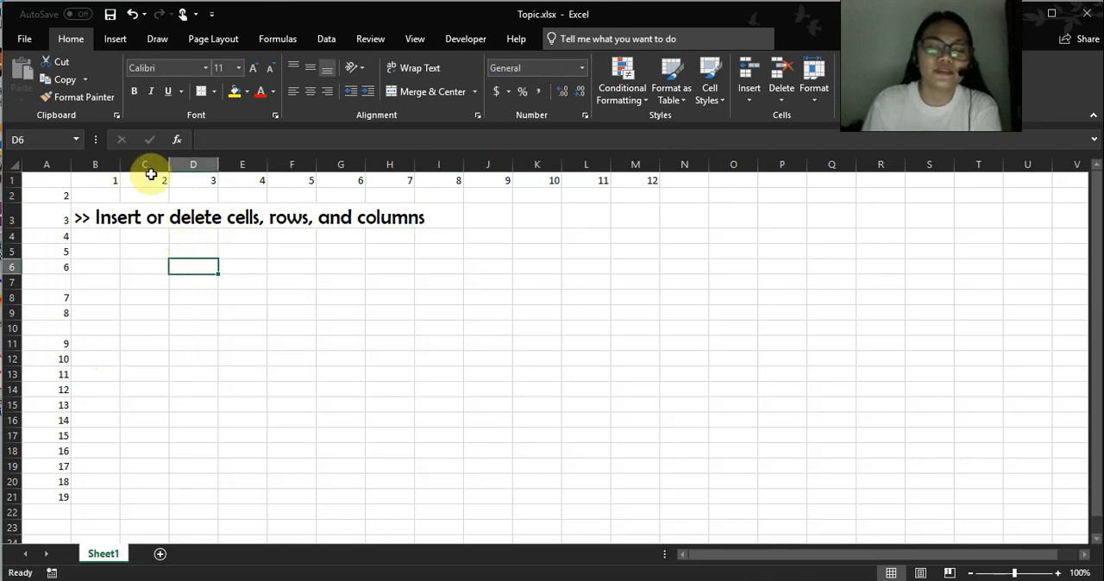
# Insert a blank column at column J, between the numbers 8 and 9 in row 1.
pyautogui.click(493, 164)
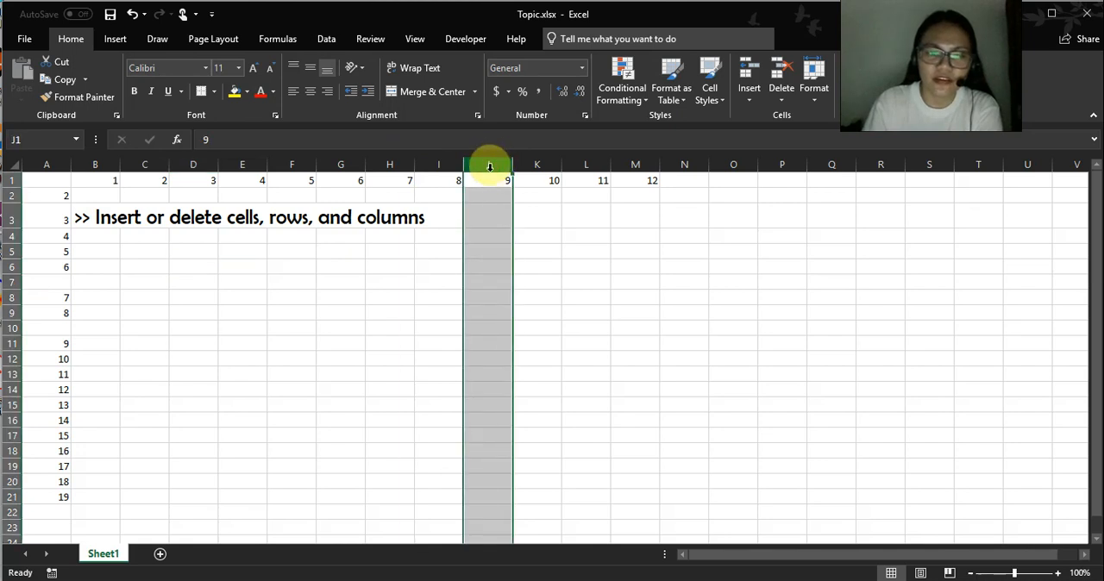
pyautogui.rightClick(485, 163)
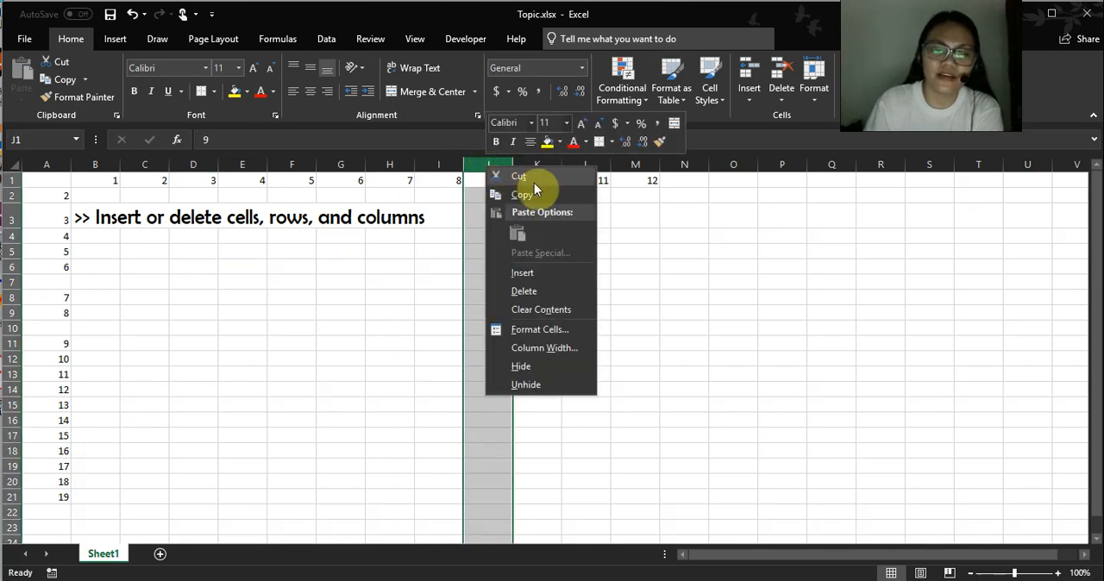
pyautogui.click(542, 272)
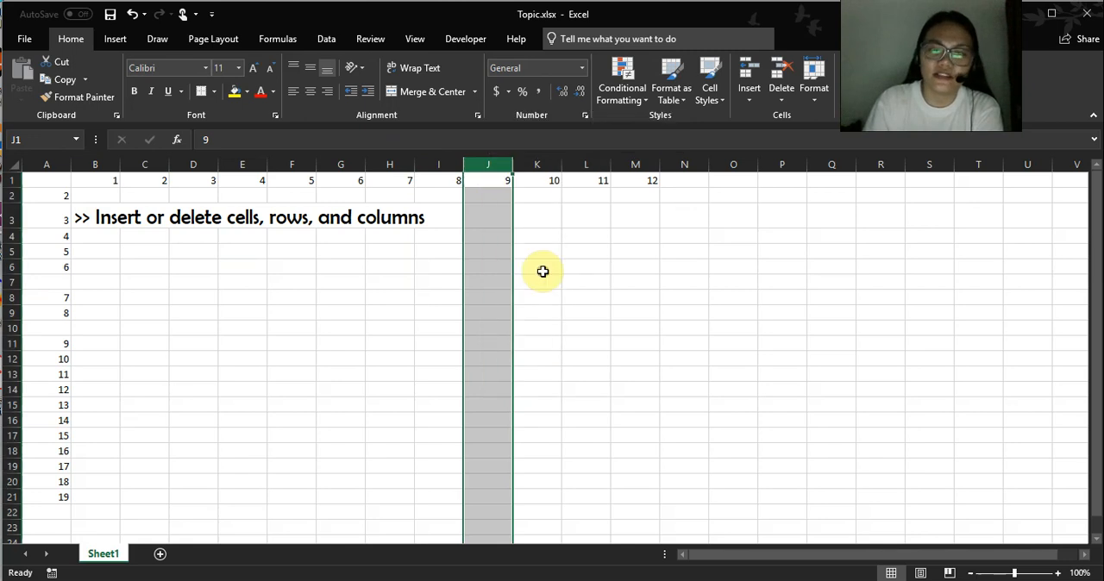
pyautogui.moveTo(478, 194); pyautogui.dragTo(481, 517)
pyautogui.click(479, 163)
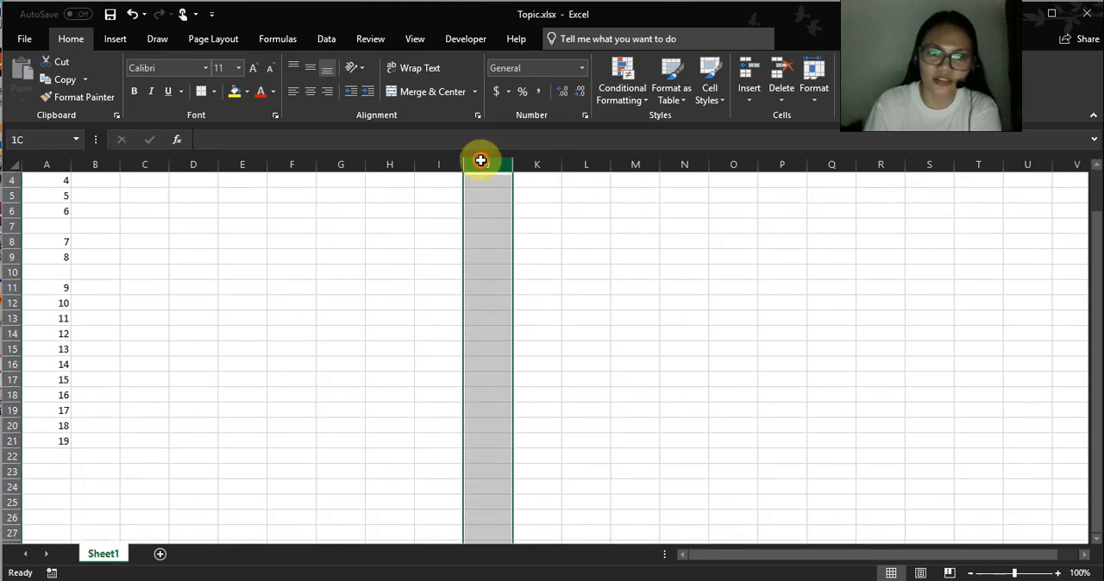
pyautogui.scroll(1, 414, 320)
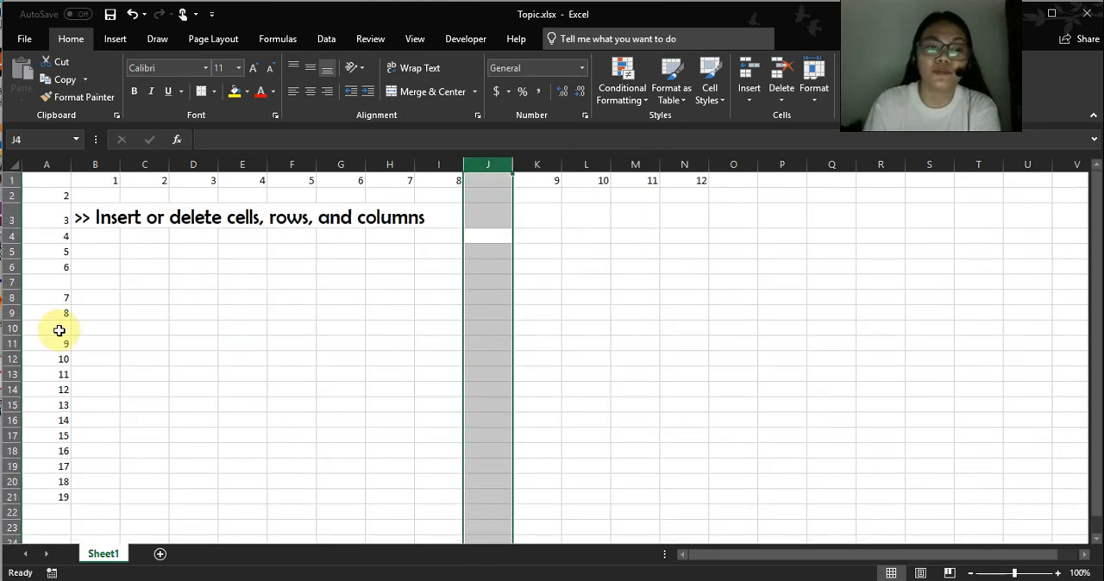
# Insert another blank row at row 10, between the numbers 8 and 9 in column A.
pyautogui.click(12, 328)
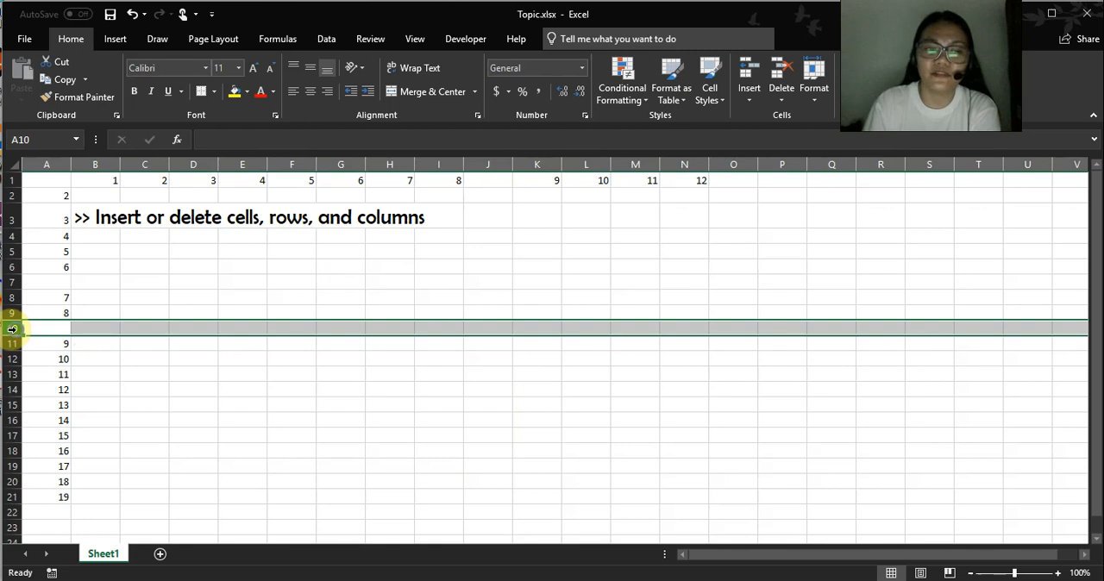
pyautogui.rightClick(12, 328)
pyautogui.click(50, 434)
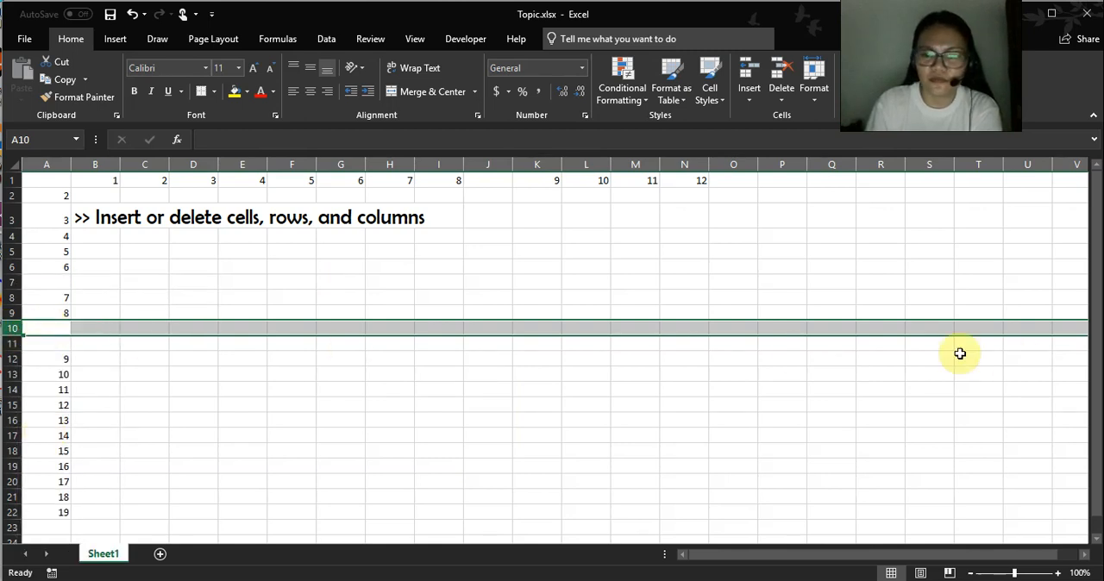
# Delete the blank cell A1 with the Shift cells left option.
pyautogui.click(538, 249)
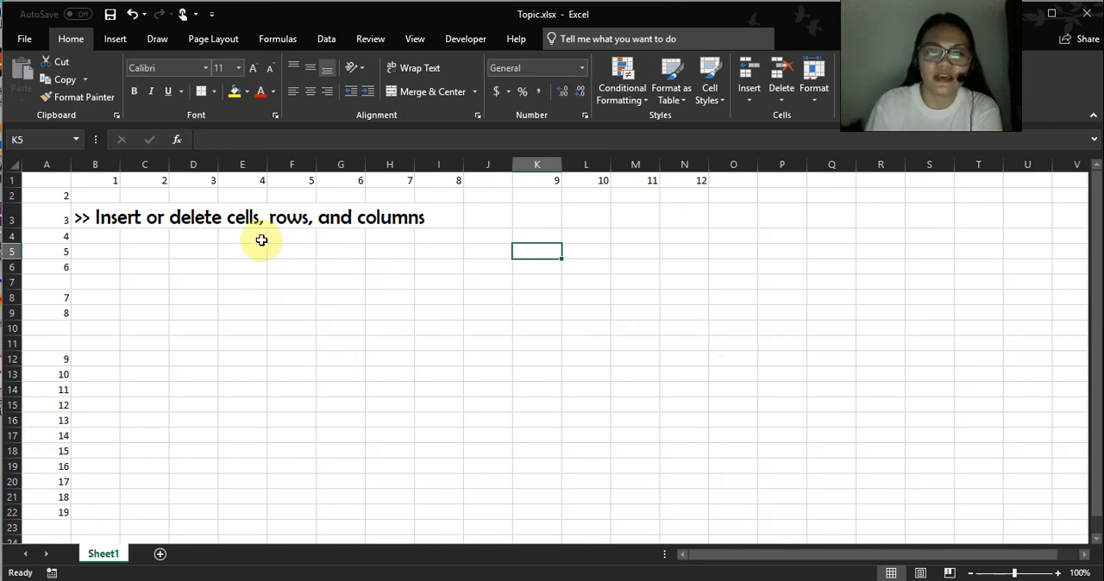
pyautogui.click(60, 180)
pyautogui.rightClick(60, 180)
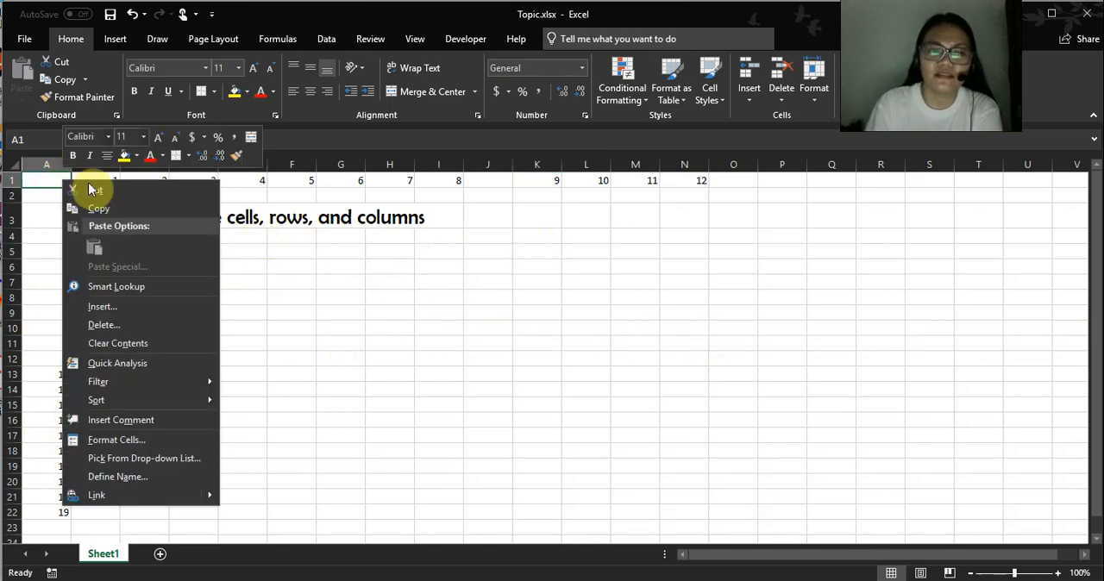
pyautogui.click(504, 285)
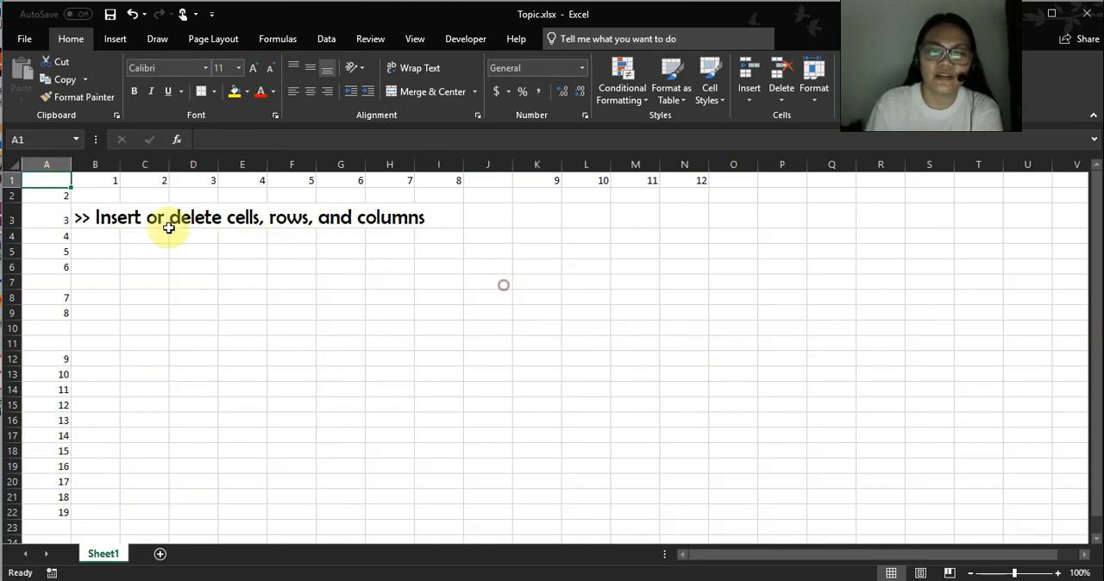
pyautogui.rightClick(56, 180)
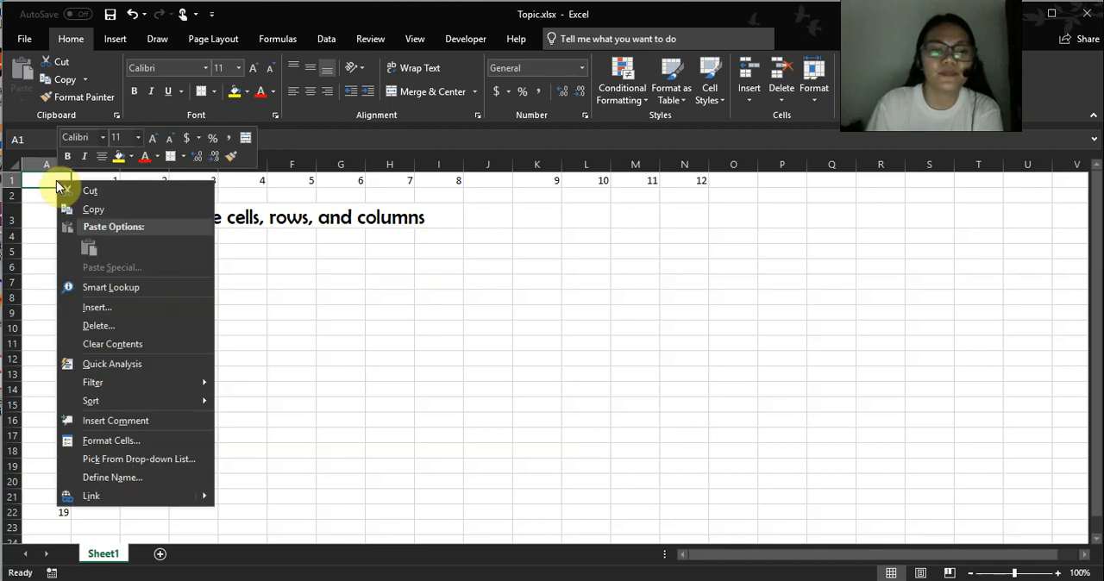
pyautogui.click(102, 325)
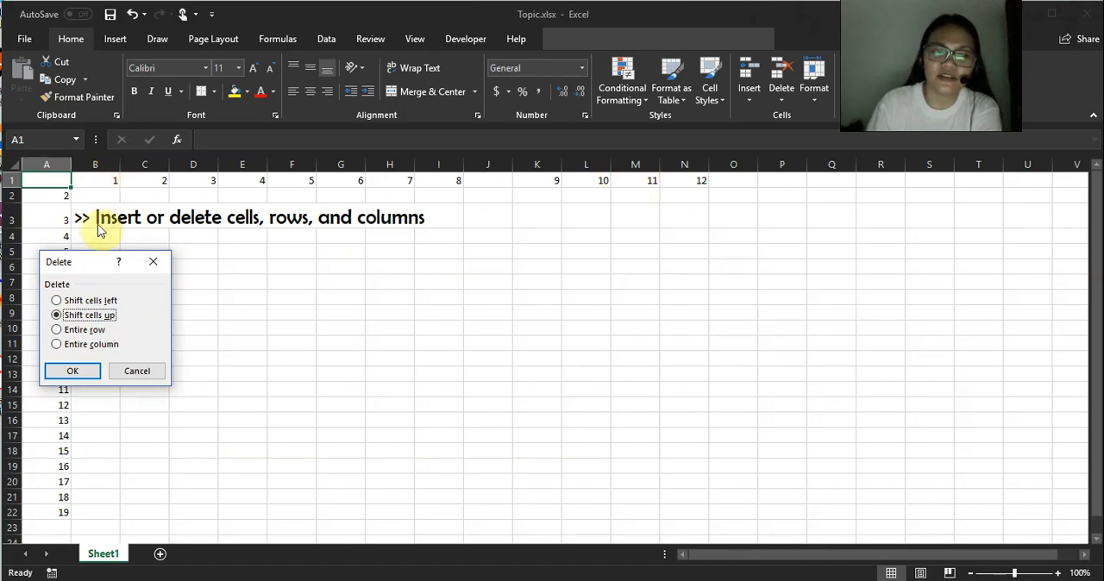
pyautogui.click(56, 331)
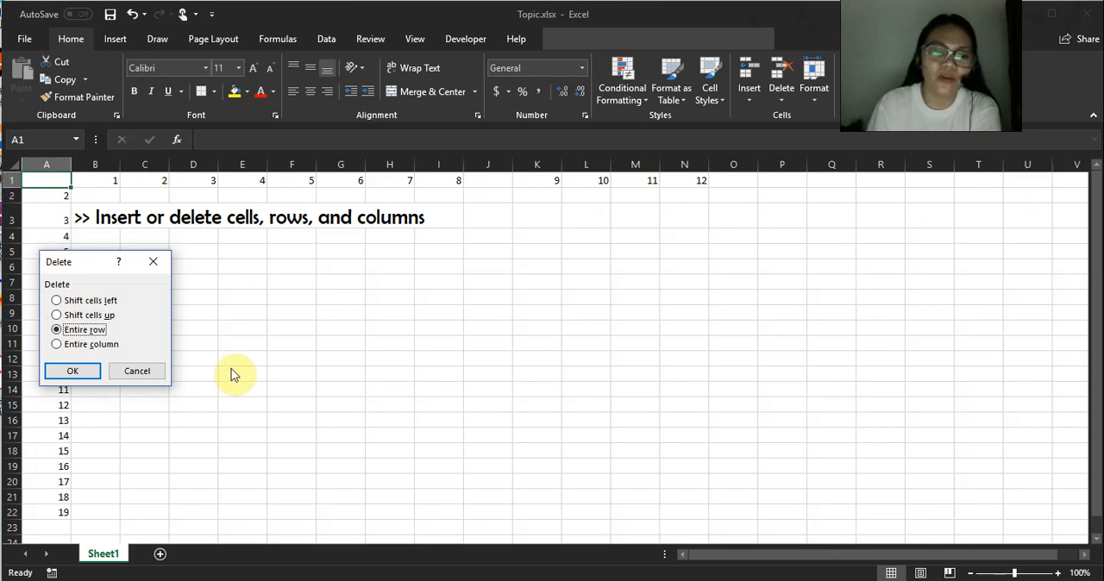
pyautogui.click(56, 344)
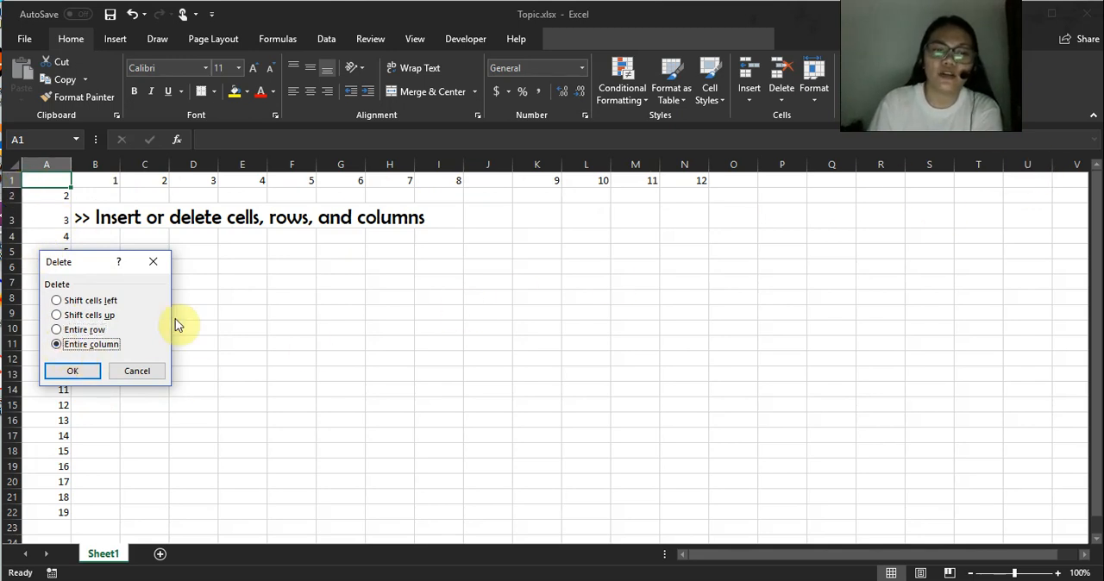
pyautogui.click(56, 300)
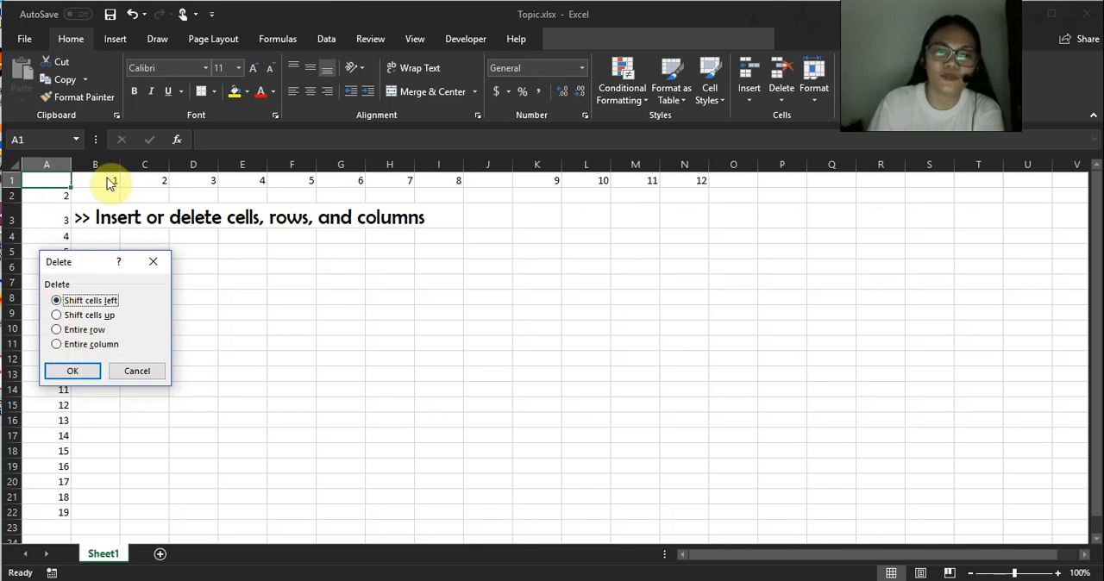
pyautogui.click(79, 372)
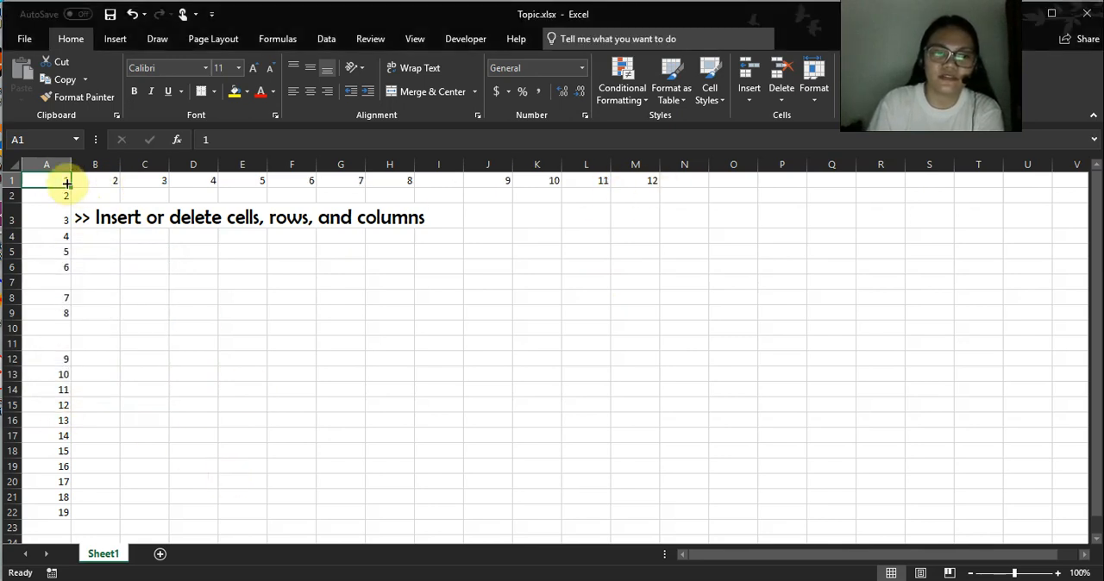
pyautogui.click(275, 195)
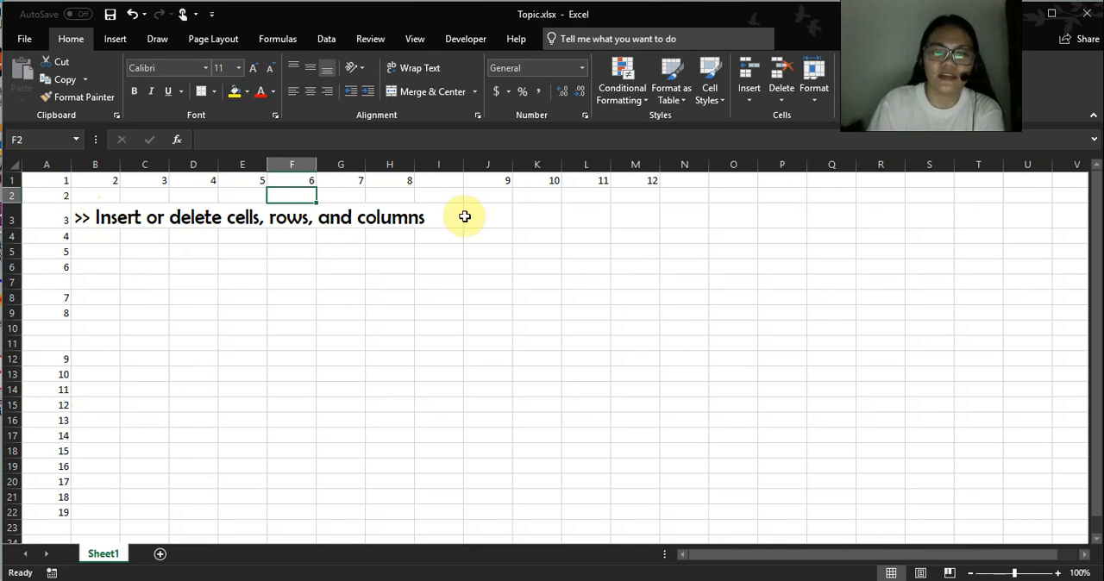
# Delete the blank column I between the numbers 8 and 9 in row 1.
pyautogui.click(435, 159)
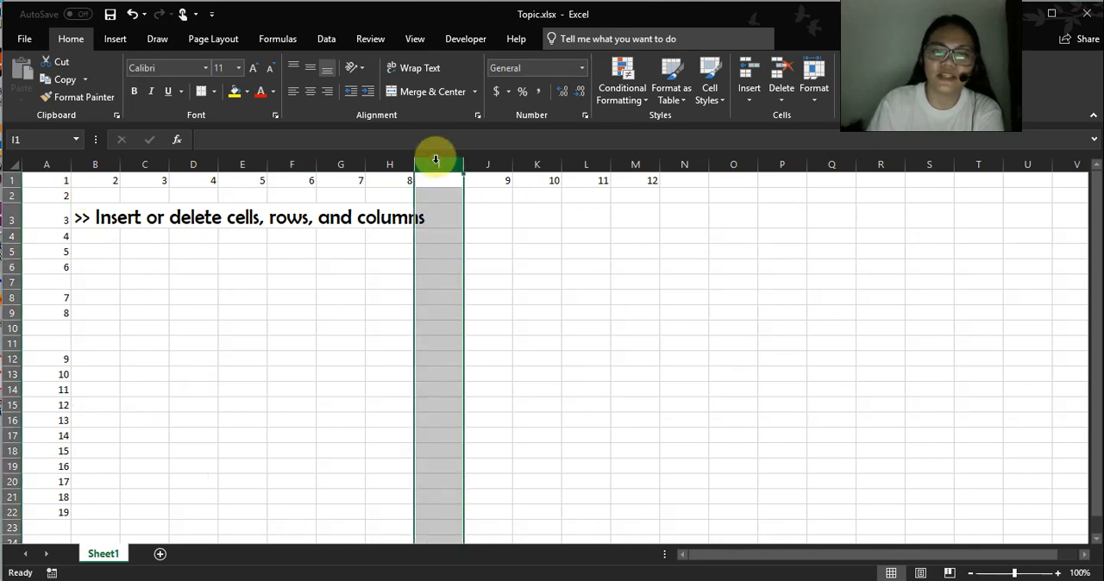
pyautogui.rightClick(436, 162)
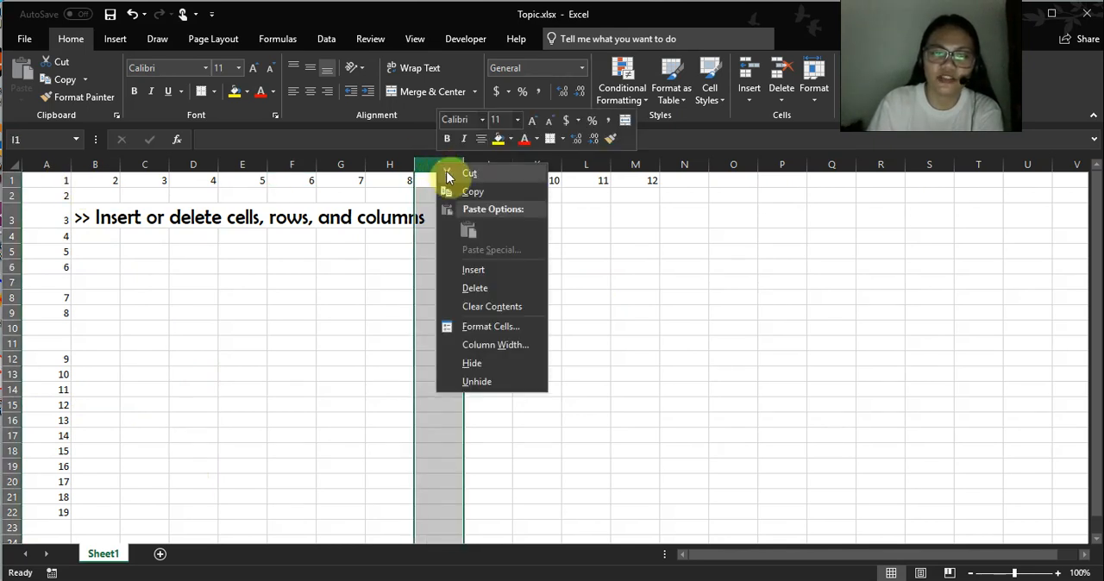
pyautogui.click(486, 286)
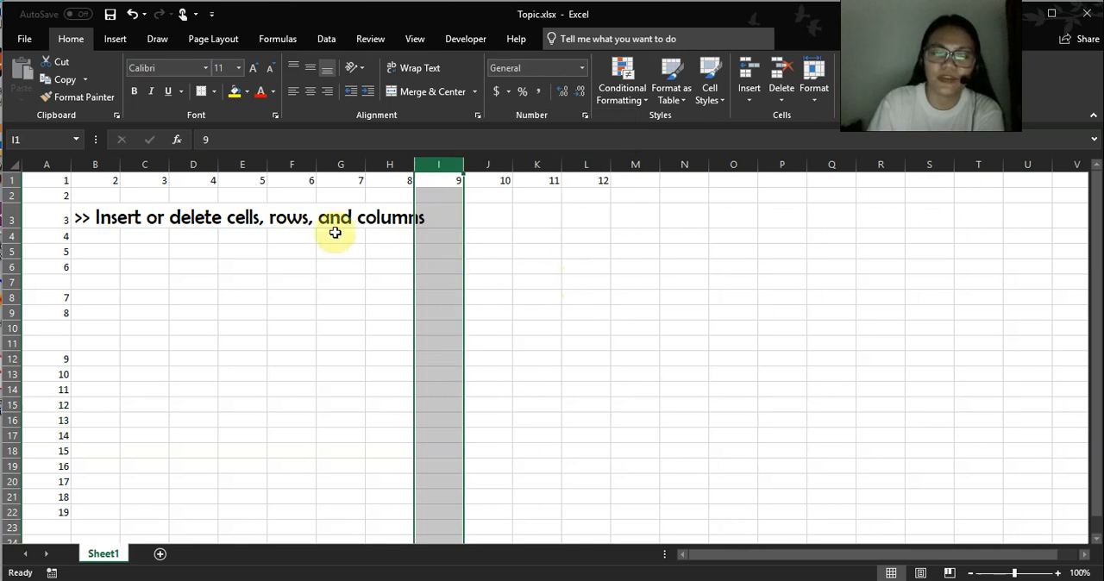
pyautogui.click(274, 263)
# Delete columns F through L, which hold the numbers 6 to 12 in row 1.
pyautogui.moveTo(284, 159); pyautogui.dragTo(577, 163)
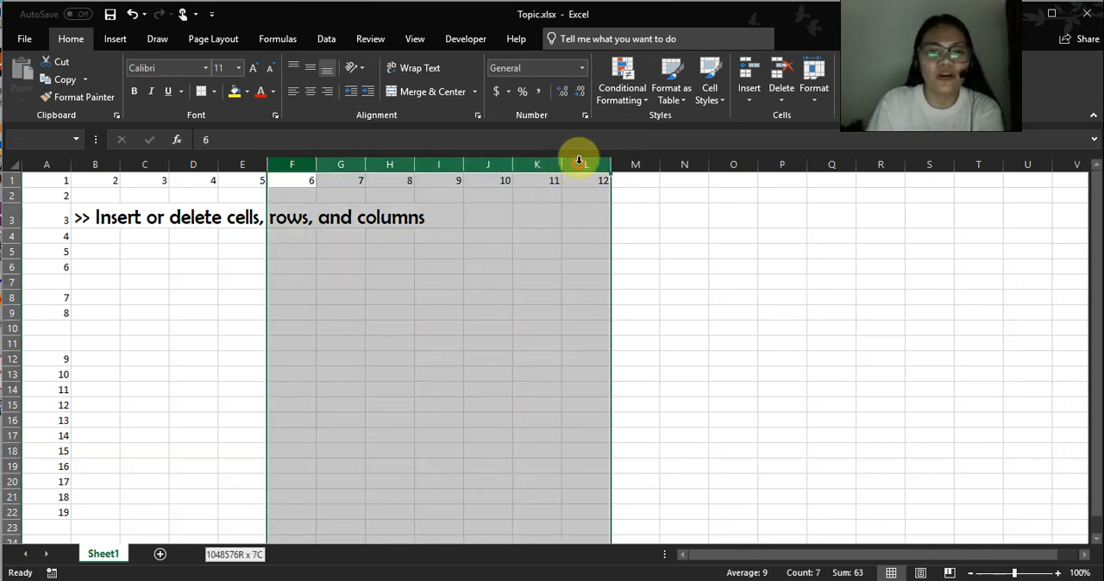
pyautogui.rightClick(560, 185)
pyautogui.click(595, 307)
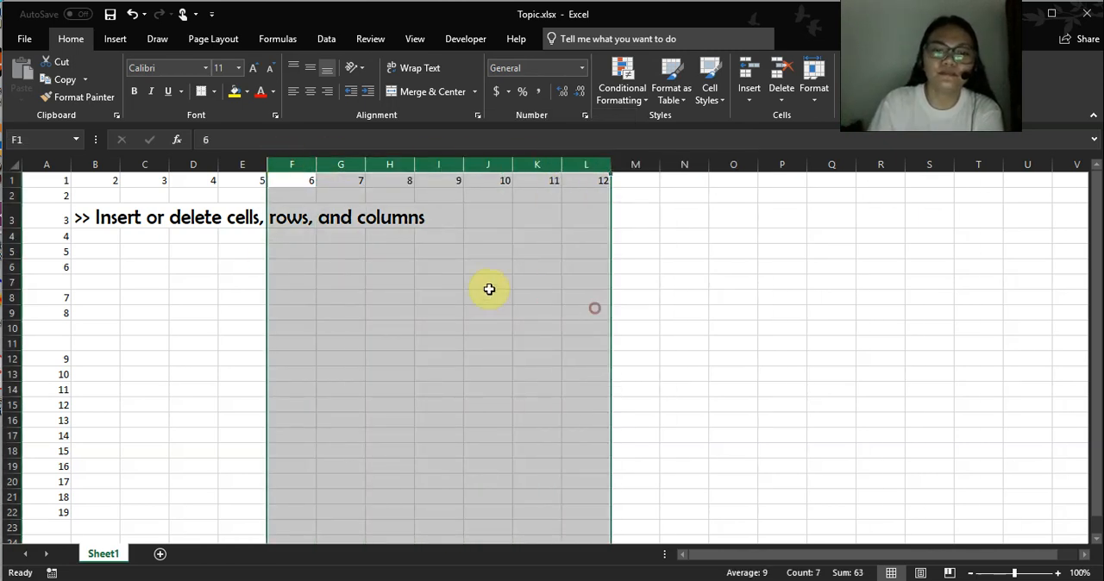
pyautogui.click(195, 326)
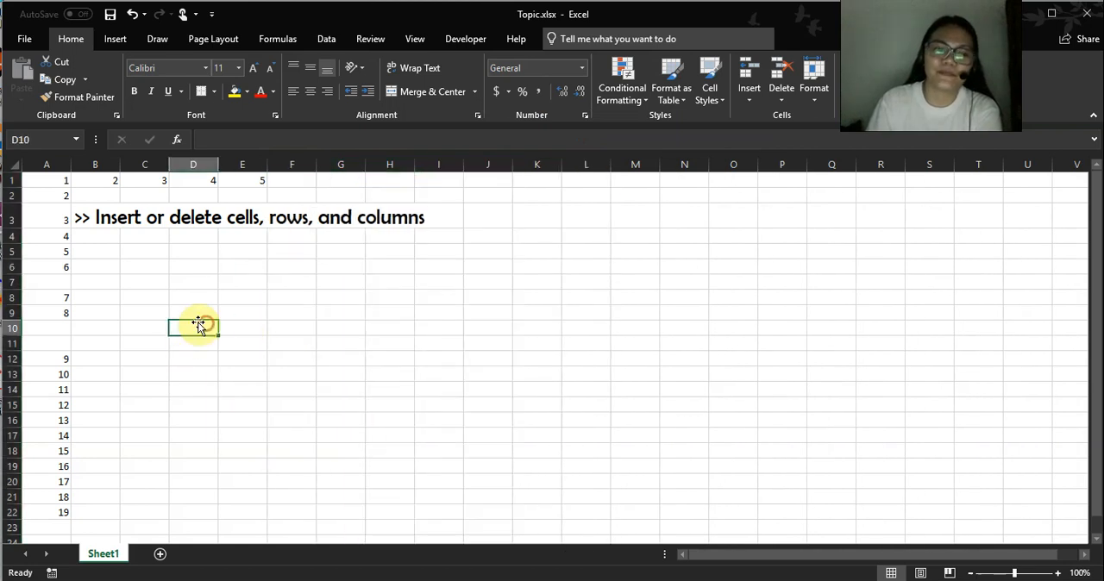
# Delete the blank row 7 between the numbers 6 and 7 in column A.
pyautogui.moveTo(12, 281); pyautogui.dragTo(8, 281)
pyautogui.rightClick(9, 281)
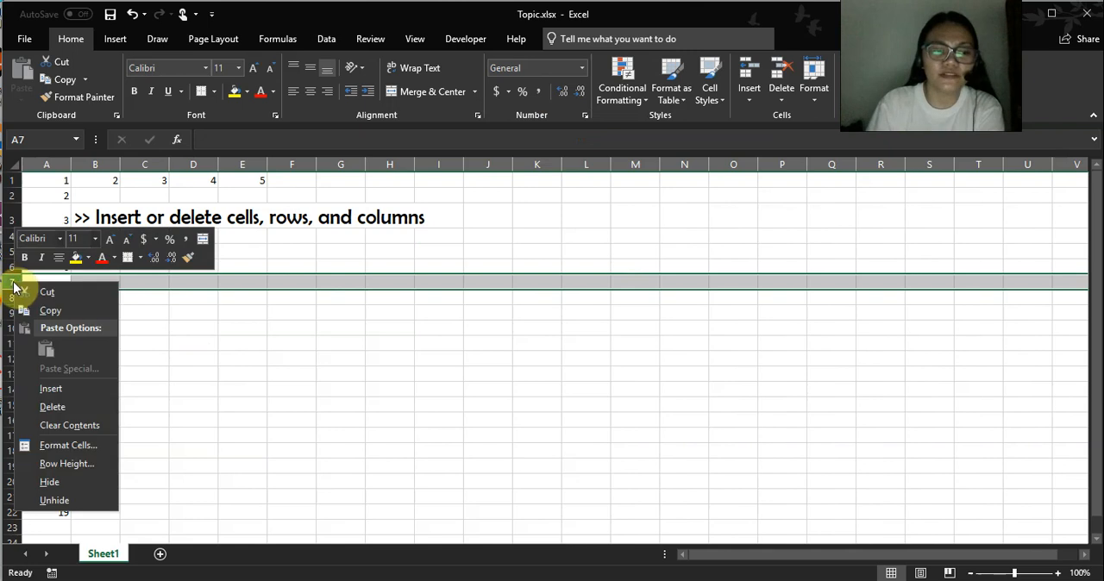
pyautogui.click(54, 406)
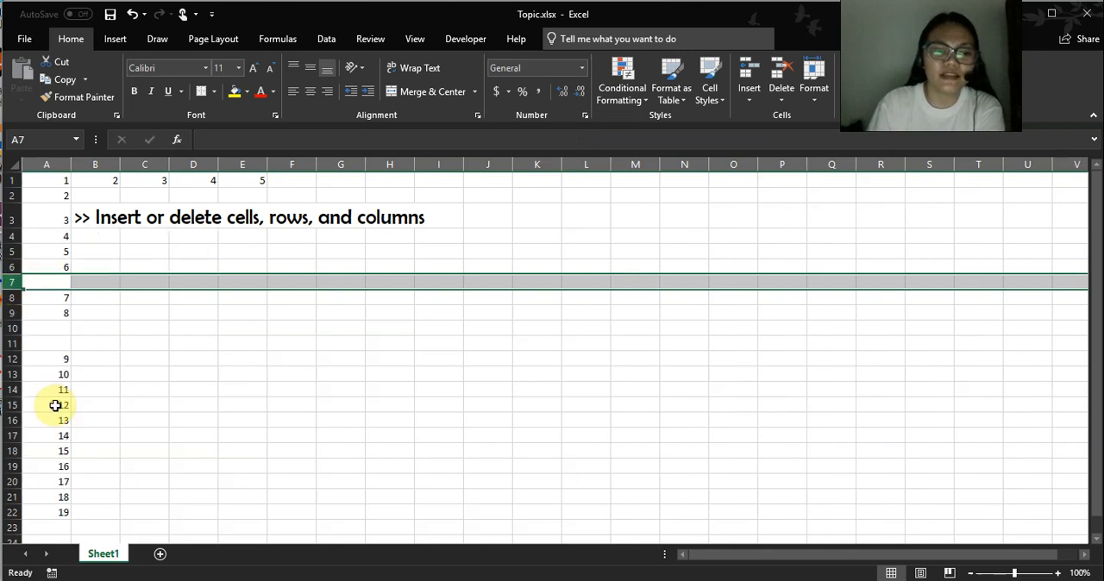
# Delete rows 8 through 15, which hold the numbers 8 to 13 and the blank rows between them.
pyautogui.moveTo(16, 306); pyautogui.dragTo(13, 407)
pyautogui.rightClick(11, 331)
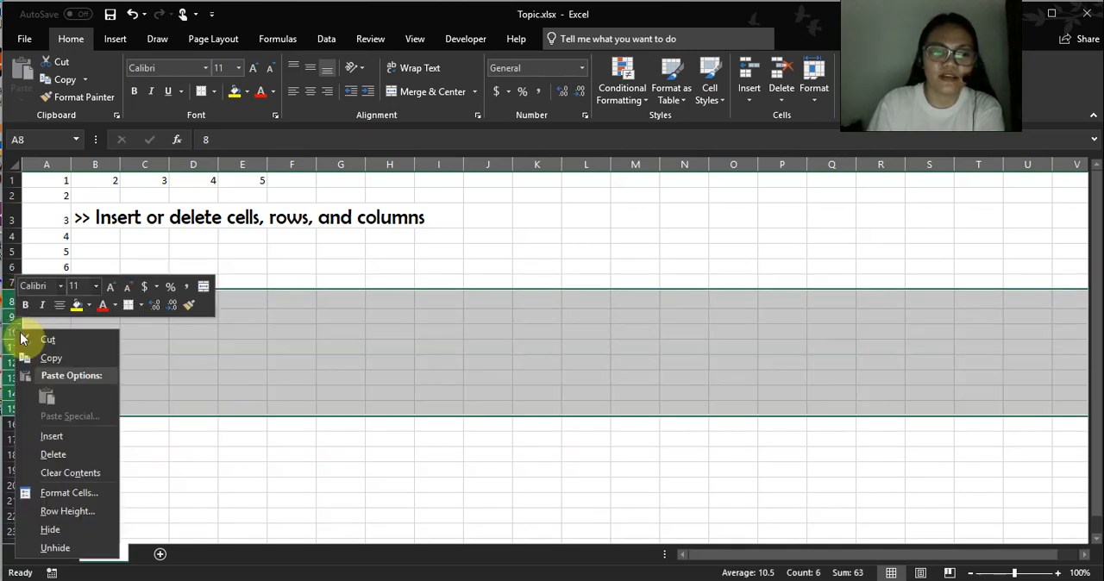
pyautogui.click(54, 454)
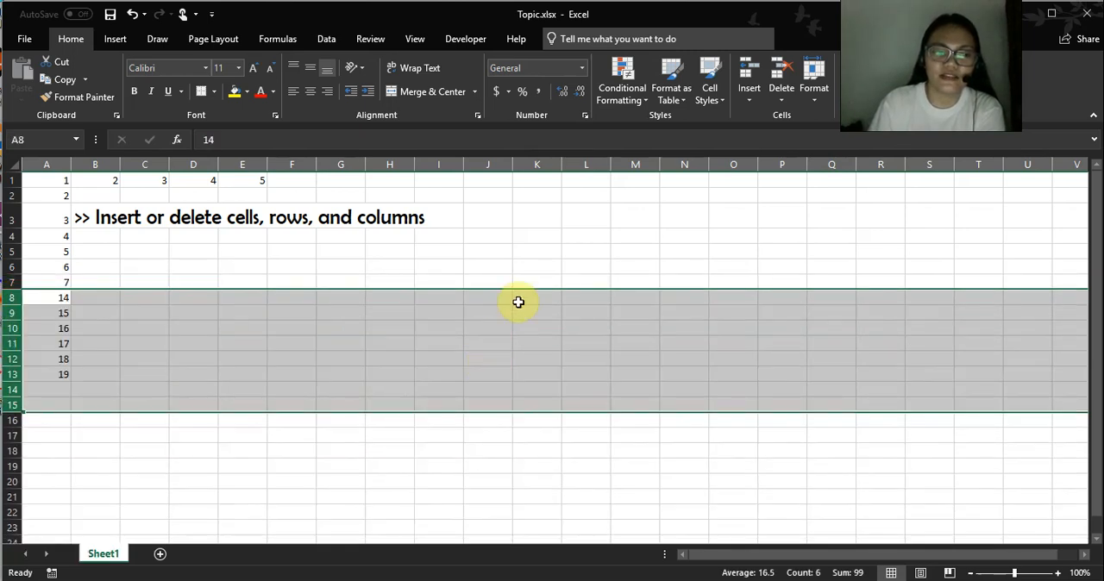
pyautogui.click(560, 251)
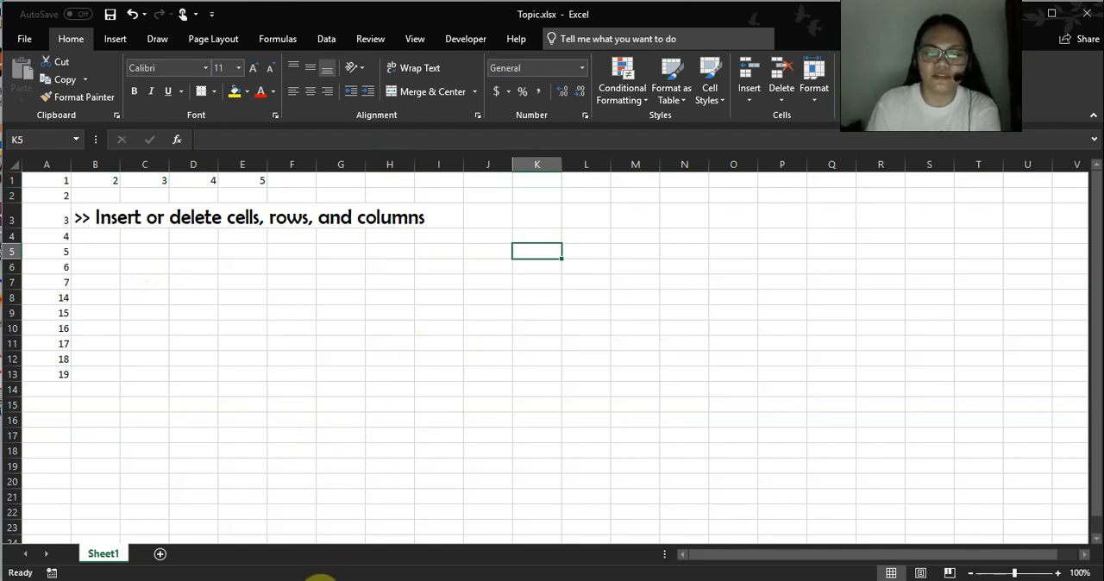
# Replace the heading in B3 of Topic.xlsx with ">> Select cell contents in Excel", copied from the Topic1 sheet of Intro.xlsx.
pyautogui.moveTo(280, 579)
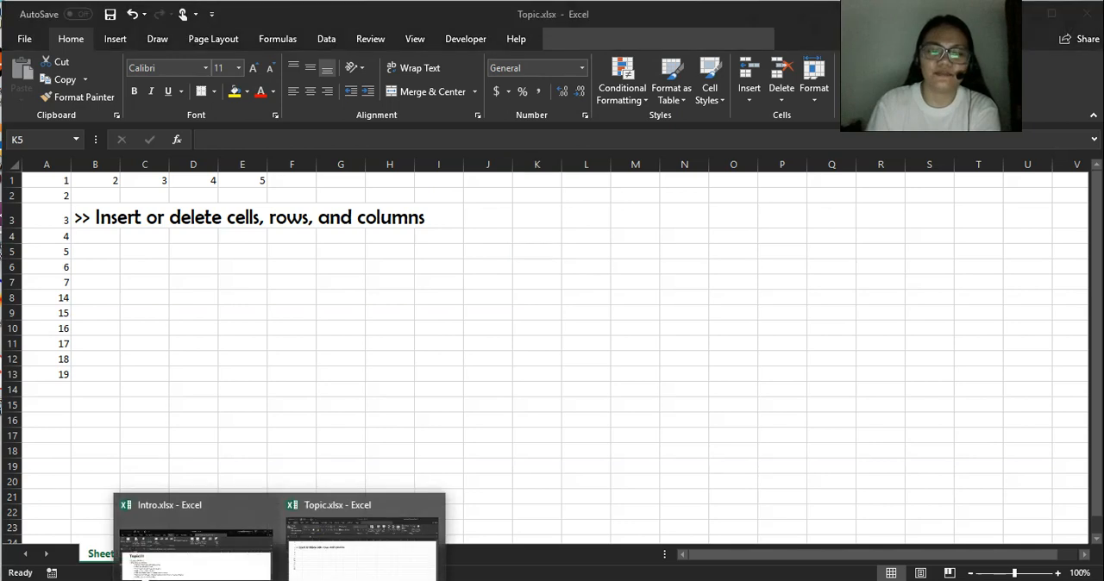
pyautogui.click(226, 562)
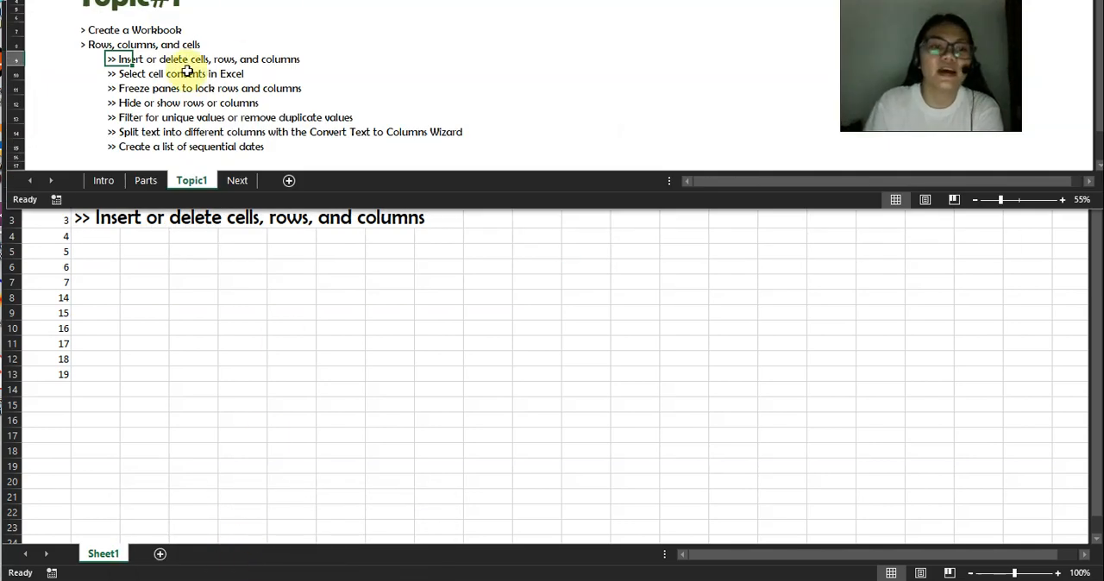
pyautogui.click(118, 74)
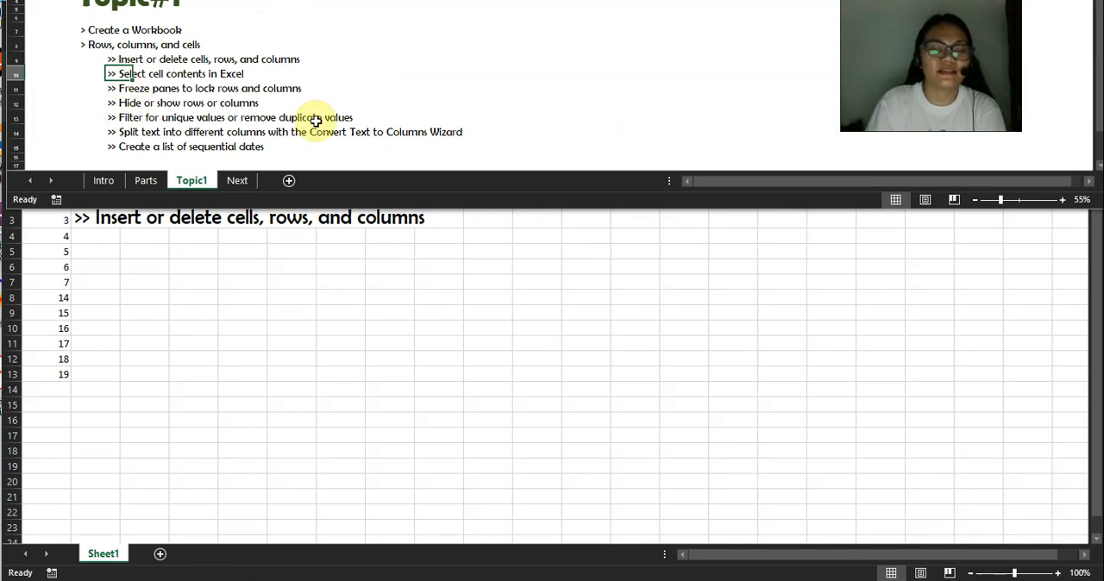
pyautogui.hotkey('ctrl', 'c')
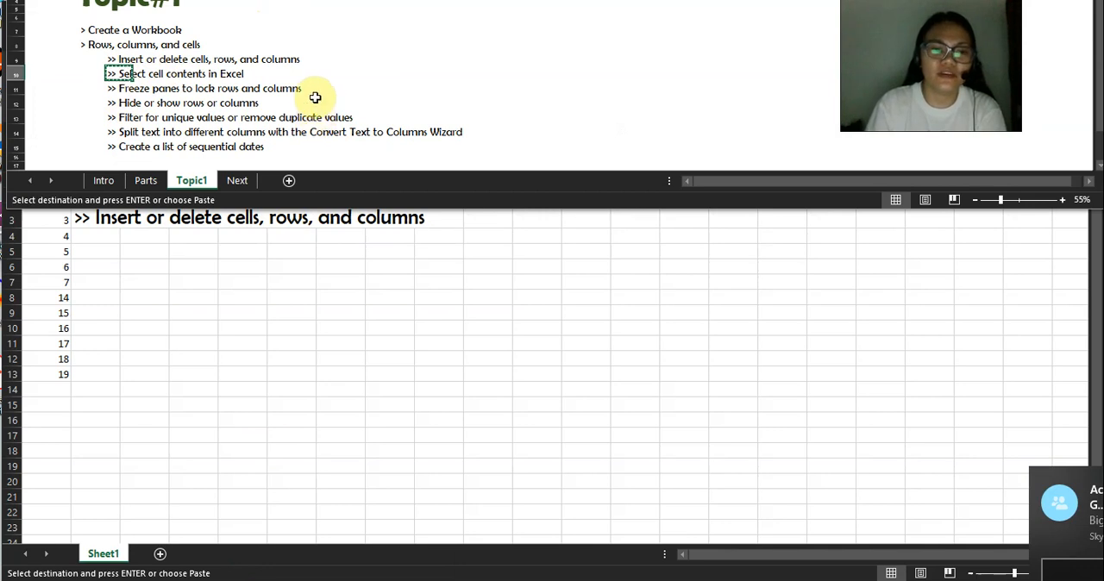
pyautogui.click(226, 292)
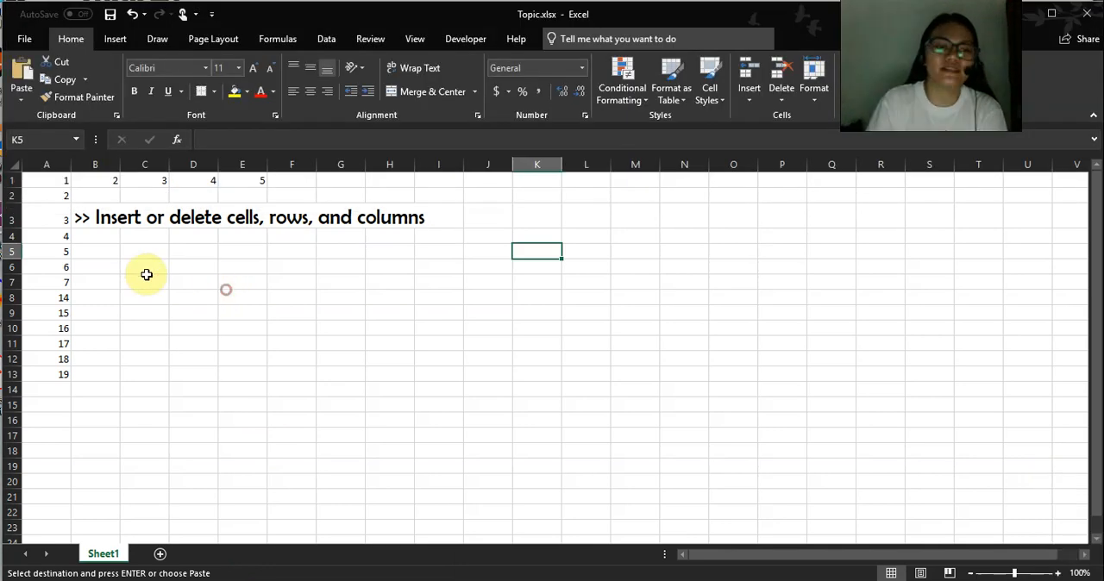
pyautogui.click(92, 217)
pyautogui.hotkey('ctrl', 'v')
pyautogui.click(488, 250)
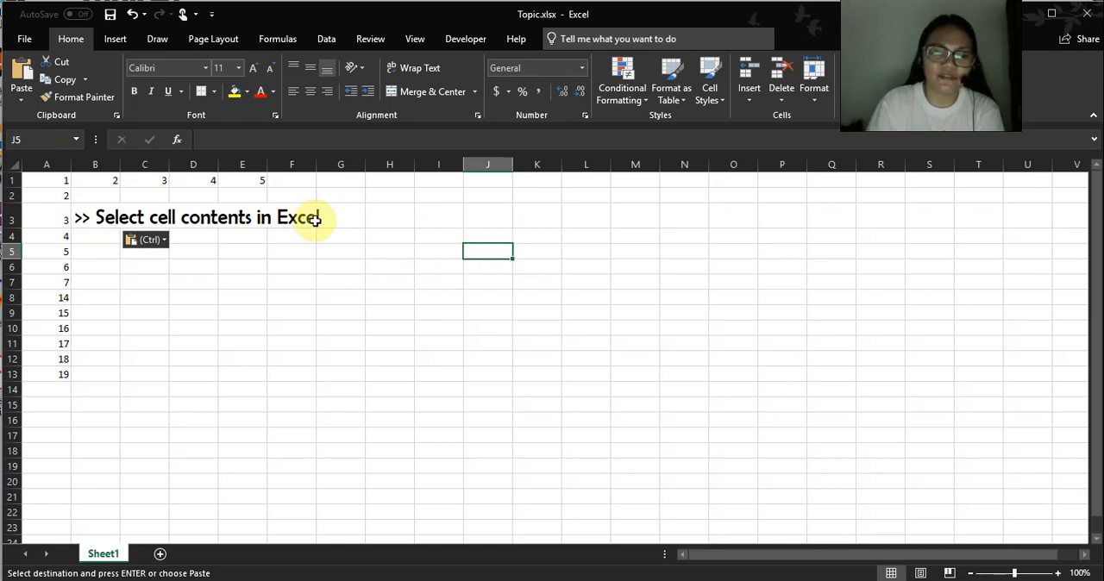
# Select A1 and move the active cell rightward along row 1, one cell at a time, to J1.
pyautogui.click(49, 182)
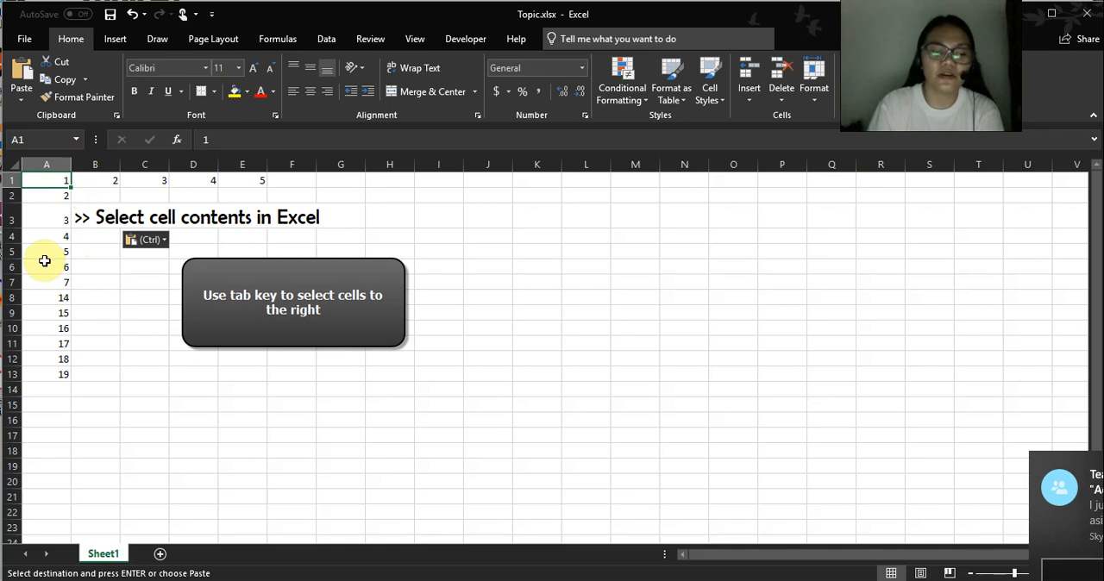
pyautogui.press('Tab')
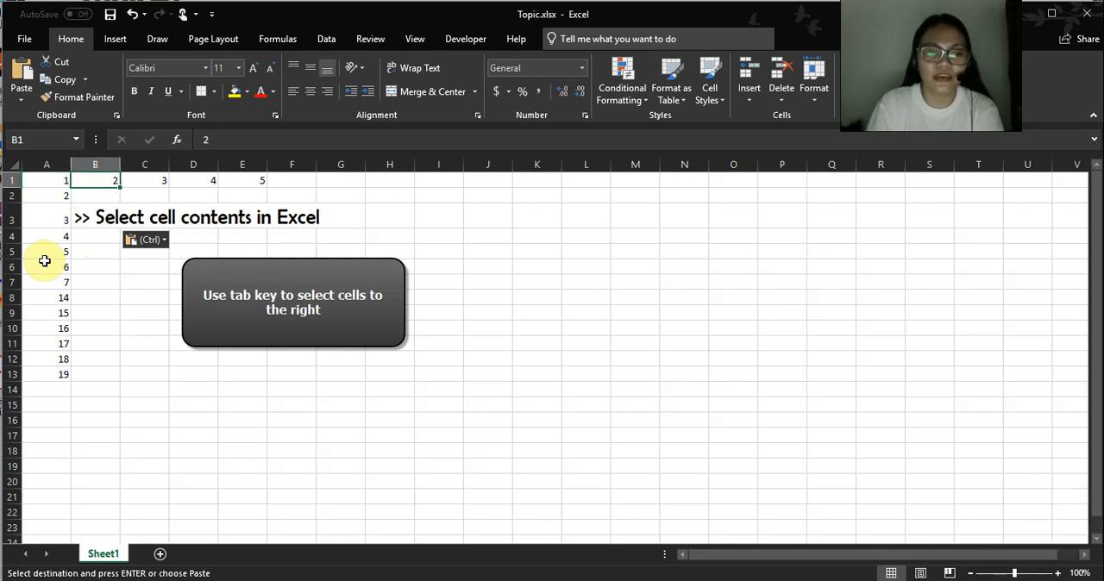
pyautogui.press('Tab')
pyautogui.press('Tab')
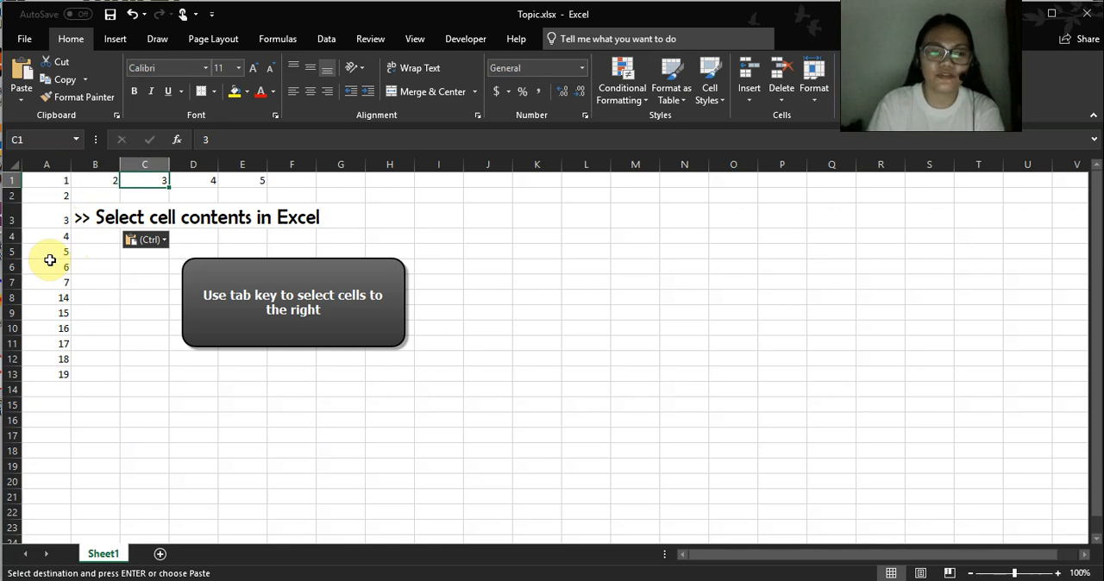
pyautogui.press('Tab')
pyautogui.press('Tab')
pyautogui.press('Tab')
pyautogui.press('Tab')
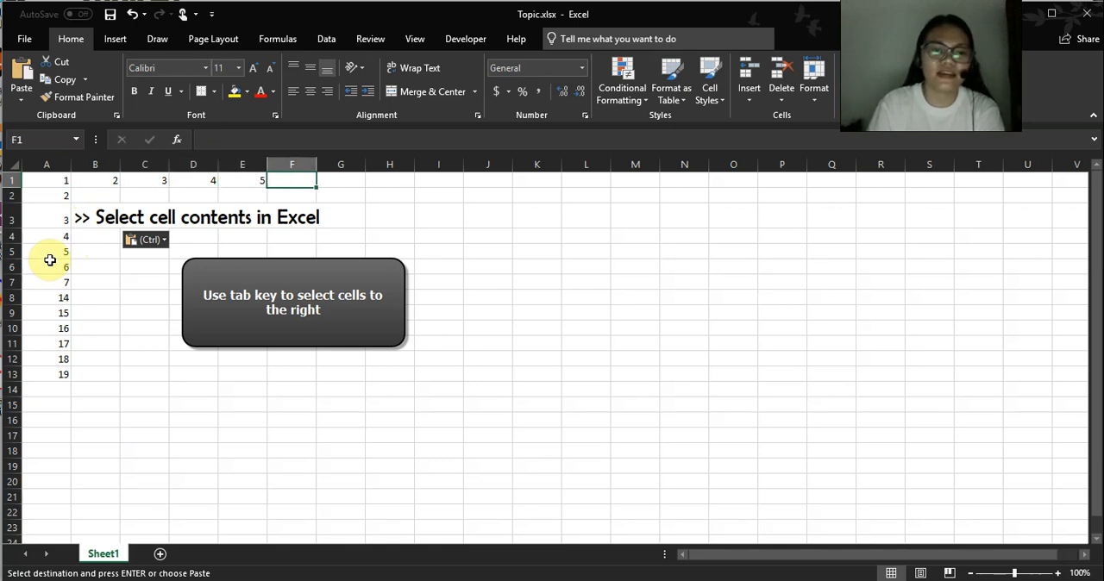
pyautogui.press('Tab')
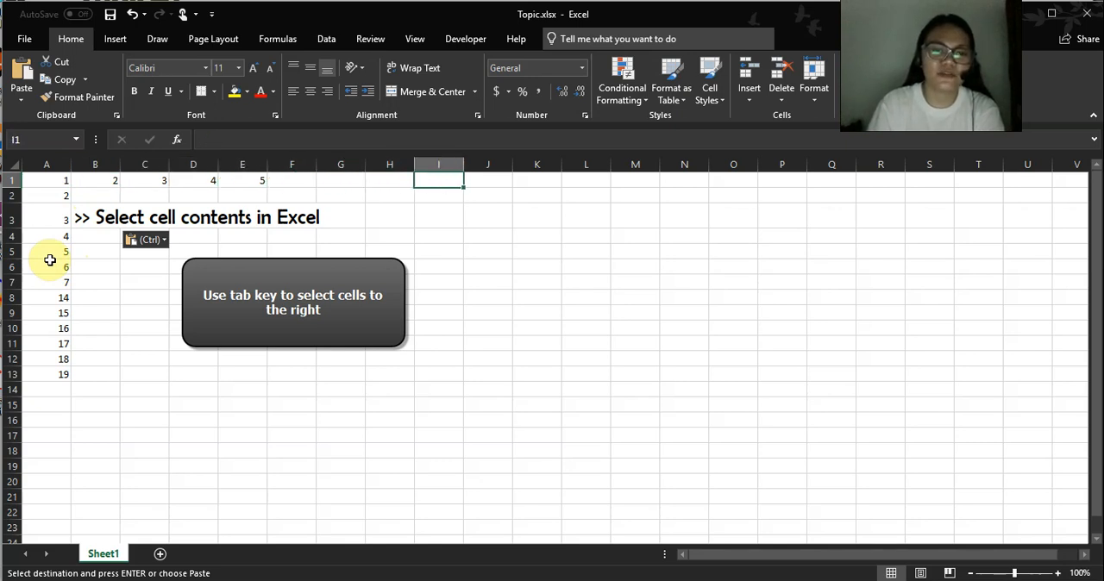
pyautogui.press('Tab')
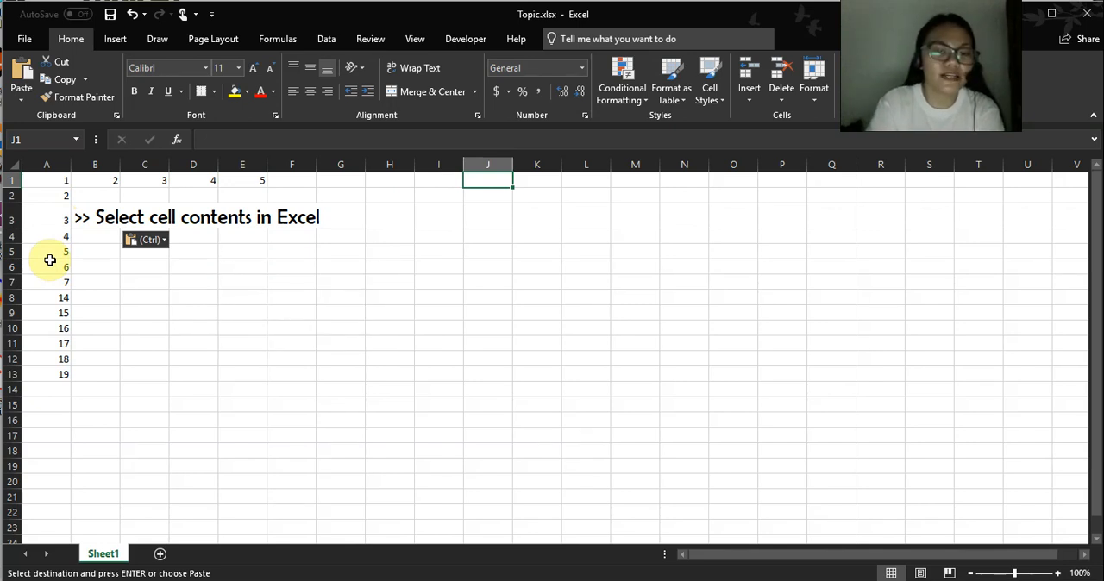
# Paste the copied heading into J1 and move the active cell down column J.
pyautogui.press('Return')
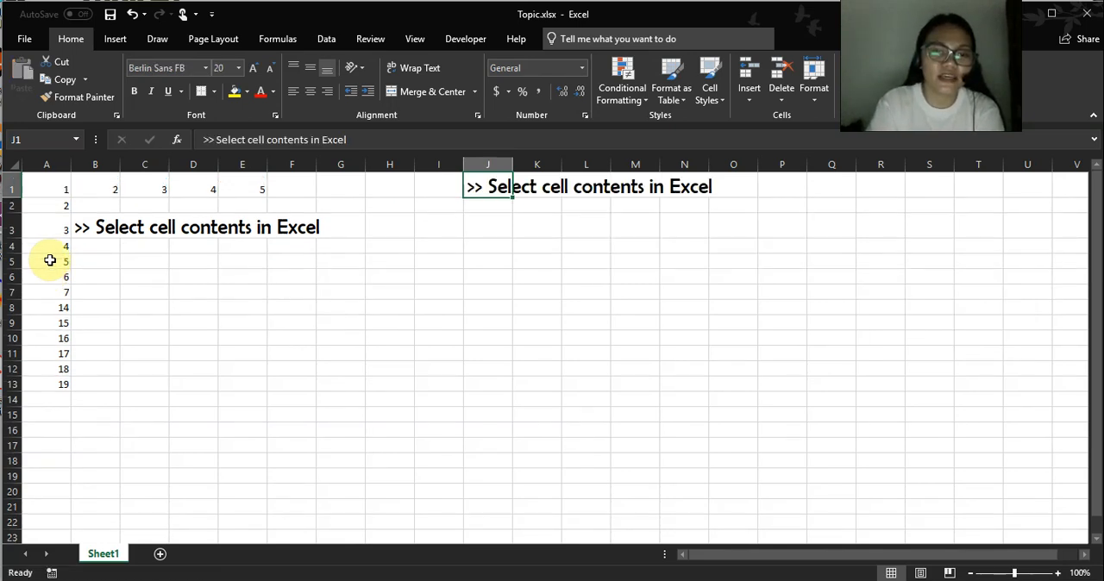
pyautogui.press('Return')
pyautogui.press('Return')
pyautogui.press('Return')
pyautogui.press('Return')
pyautogui.press('Return')
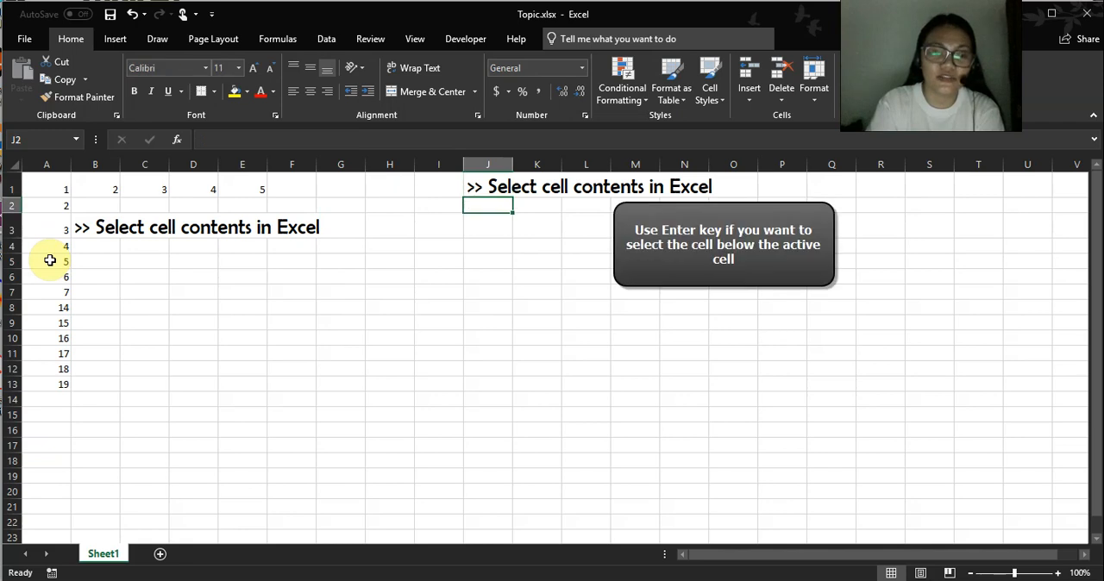
# Move the active cell down column J to J20, and clear the pasted heading from J1.
pyautogui.press('Return')
pyautogui.press('Return')
pyautogui.press('Return')
pyautogui.press('Return')
pyautogui.press('Return')
pyautogui.press('Return')
pyautogui.press('Return')
pyautogui.press('Return')
pyautogui.press('Return')
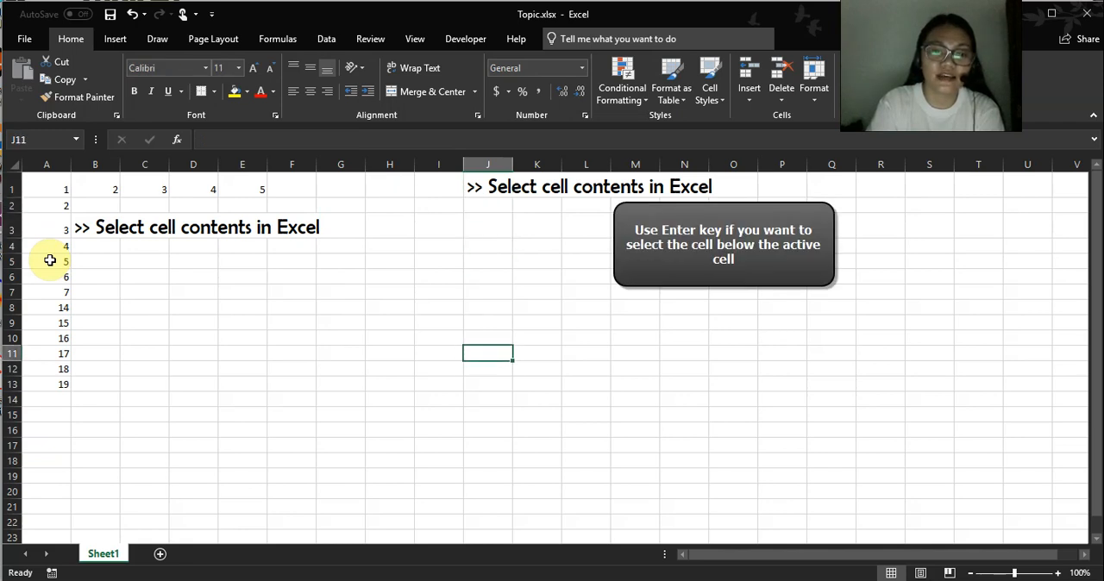
pyautogui.press('Return')
pyautogui.press('Return')
pyautogui.press('Return')
pyautogui.press('Return')
pyautogui.press('Return')
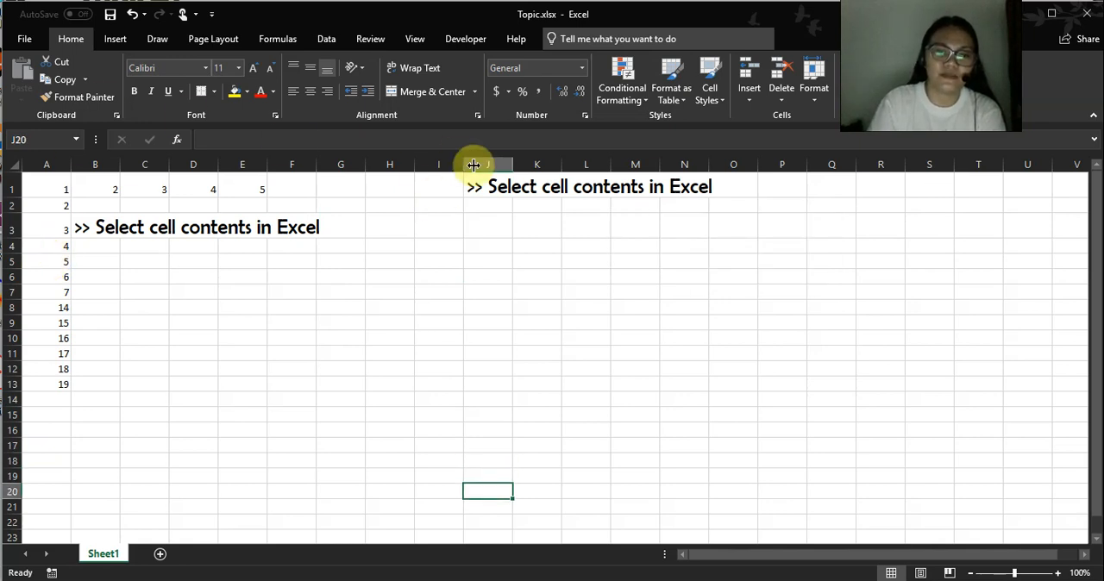
pyautogui.click(496, 186)
pyautogui.press('Delete')
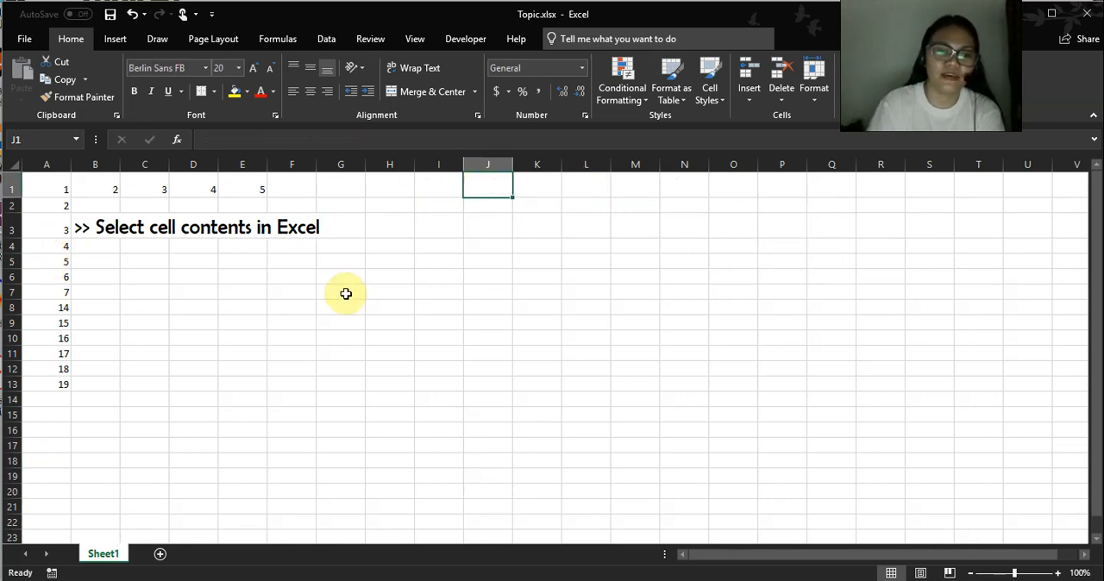
# Select E5 and move the active cell down column E, one cell at a time, to E22.
pyautogui.click(225, 268)
pyautogui.press('Return')
pyautogui.press('Return')
pyautogui.press('Return')
pyautogui.press('Return')
pyautogui.press('Return')
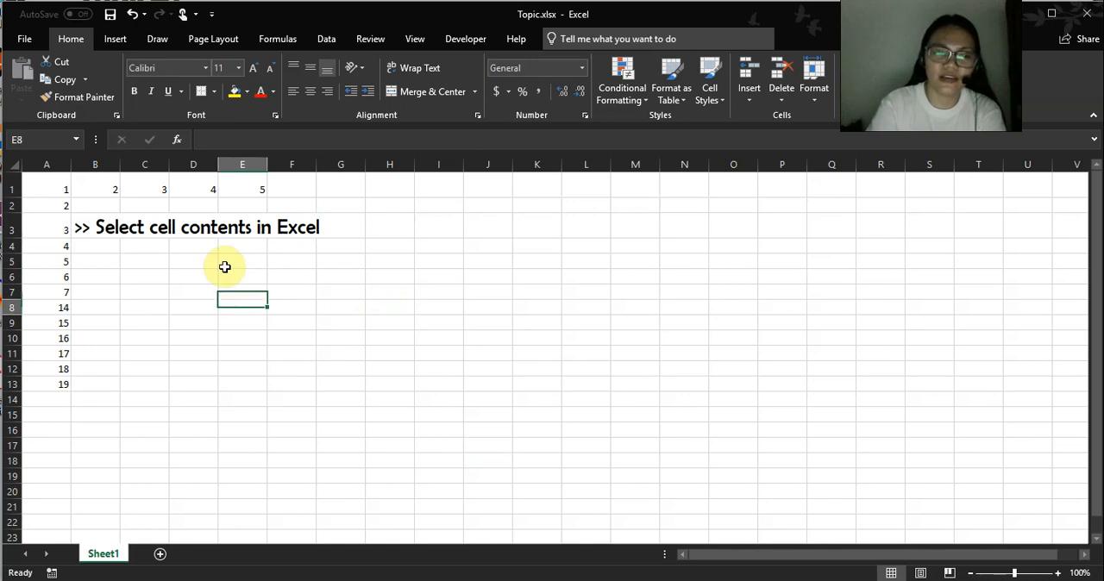
pyautogui.press('Return')
pyautogui.press('Return')
pyautogui.press('Return')
pyautogui.press('Return')
pyautogui.press('Return')
pyautogui.press('Return')
pyautogui.press('Return')
pyautogui.press('Return')
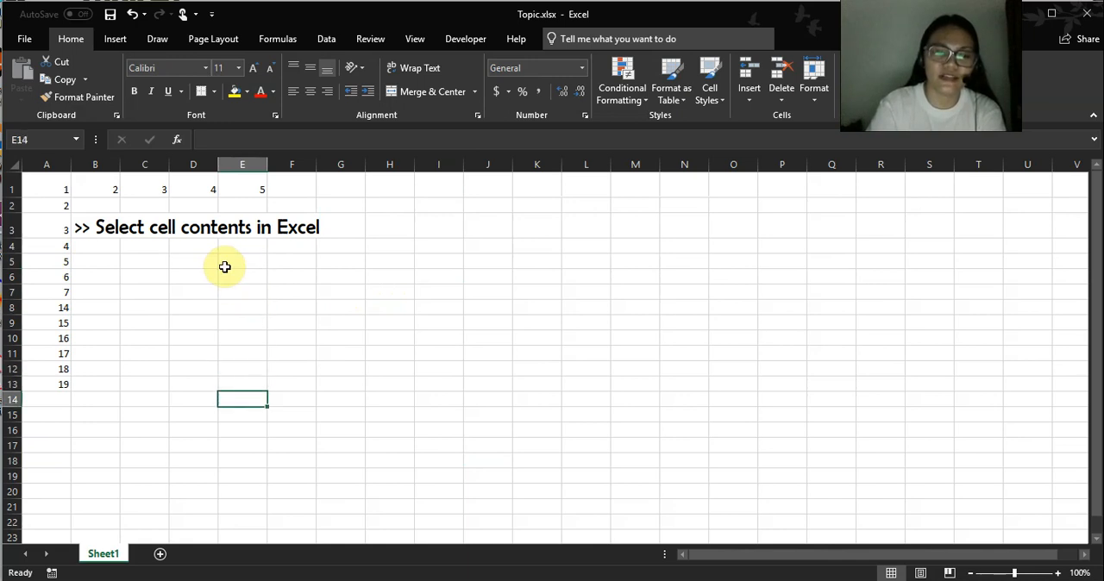
pyautogui.press('Return')
pyautogui.press('Return')
pyautogui.press('Return')
pyautogui.press('Return')
pyautogui.press('Return')
pyautogui.press('Return')
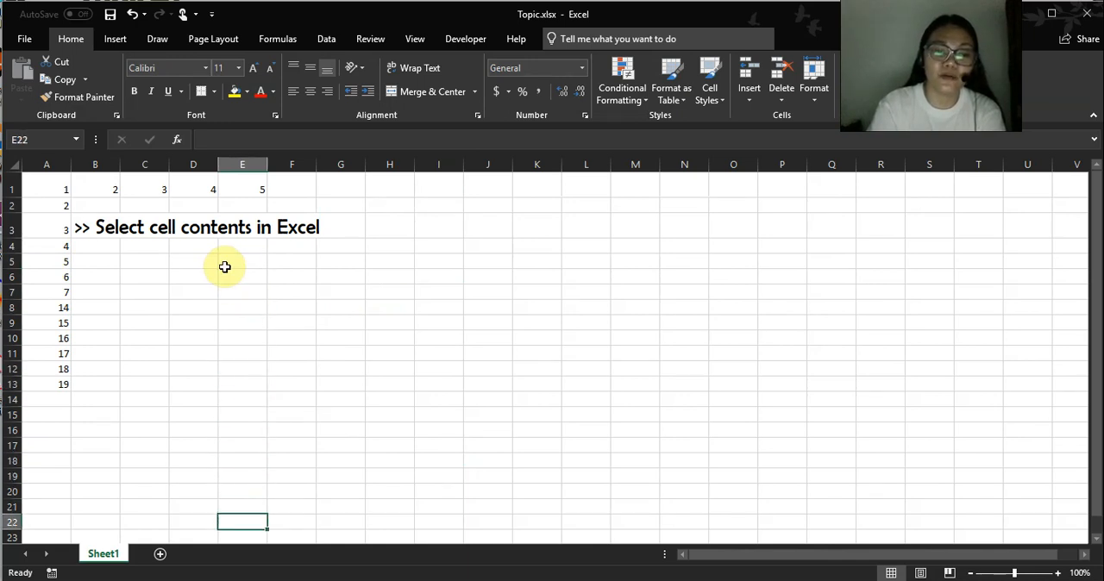
# Select E7 and move the active cell rightward along row 7, one cell at a time, to N7.
pyautogui.click(227, 265)
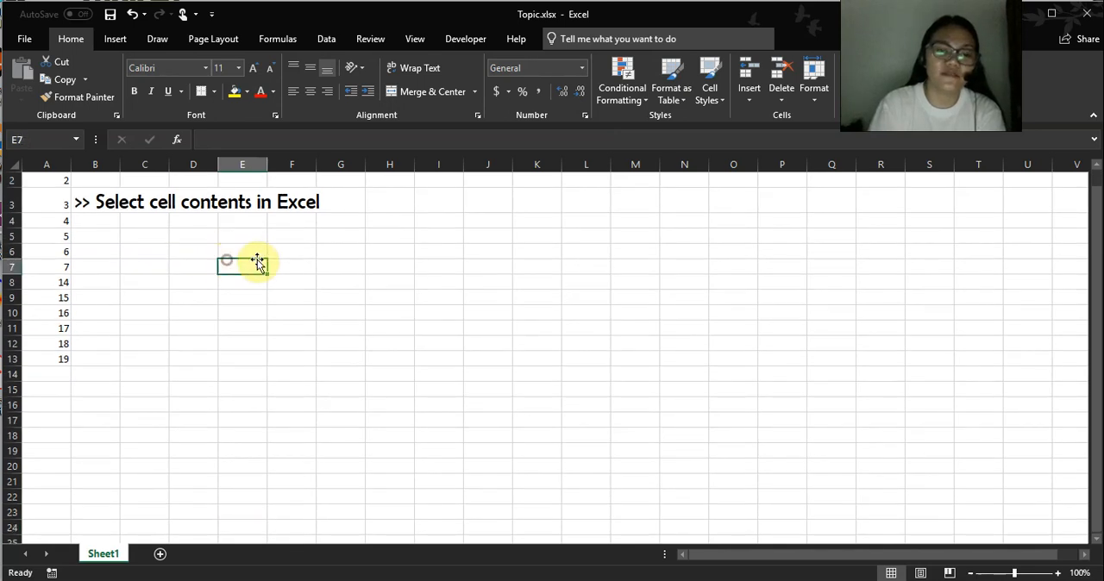
pyautogui.press('Right')
pyautogui.press('Right')
pyautogui.press('Right')
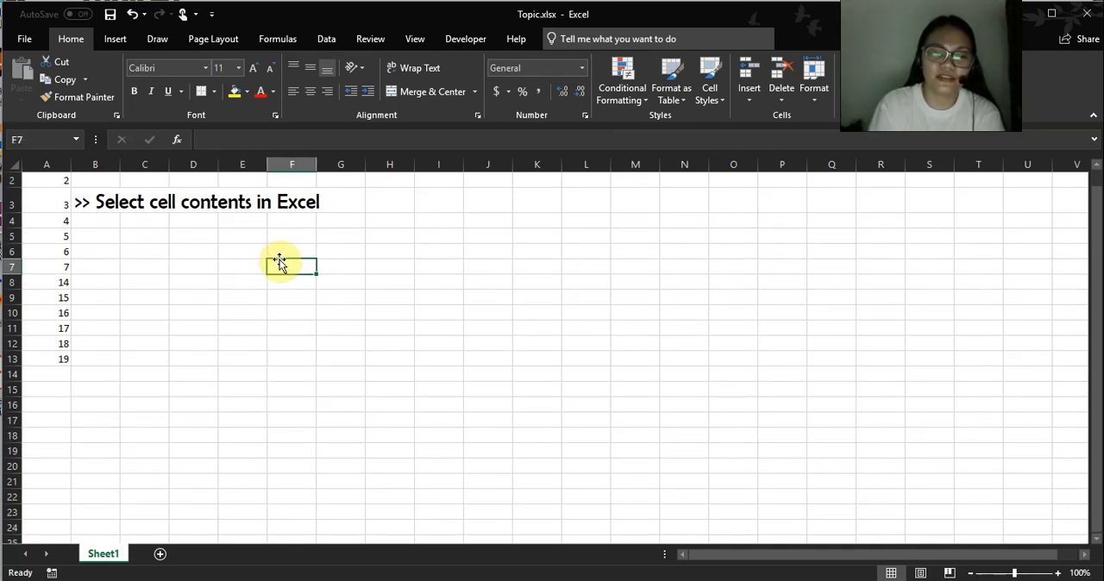
pyautogui.press('Right')
pyautogui.press('Right')
pyautogui.press('Right')
pyautogui.press('Right')
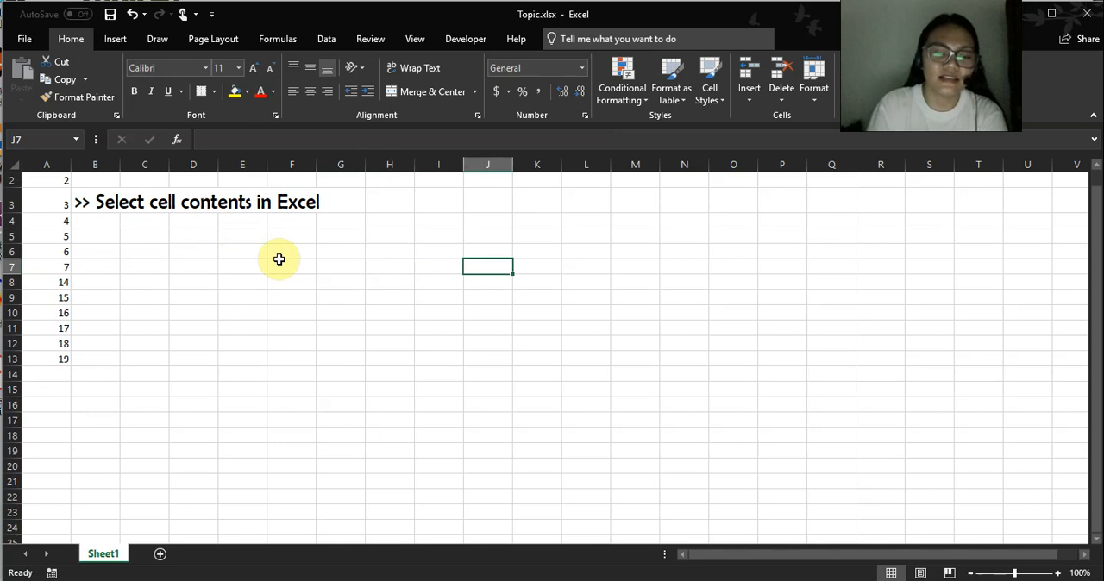
pyautogui.press('Right')
pyautogui.press('Right')
pyautogui.press('Right')
pyautogui.press('Right')
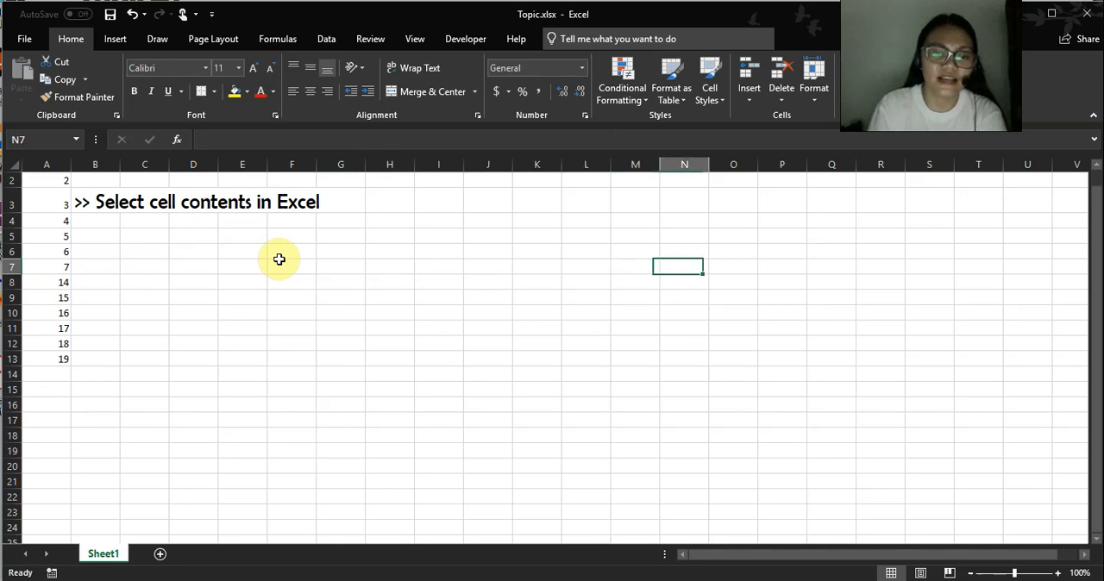
# Replace the heading in B3 of Topic.xlsx with ">> Freeze panes to lock rows and columns", copied from the Topic1 sheet of Intro.xlsx.
pyautogui.scroll(1, 187, 312)
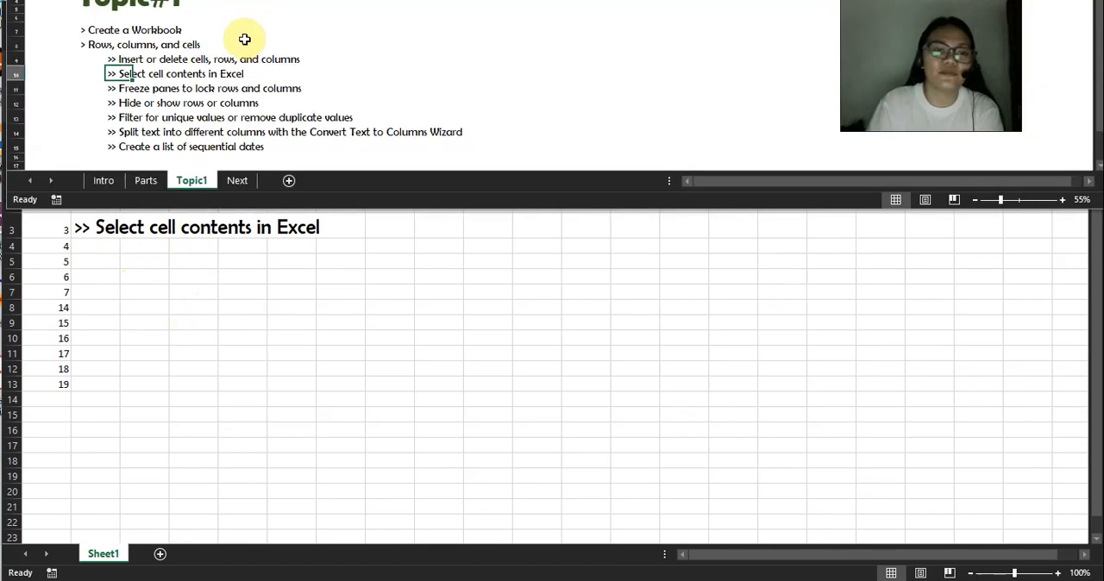
pyautogui.click(120, 90)
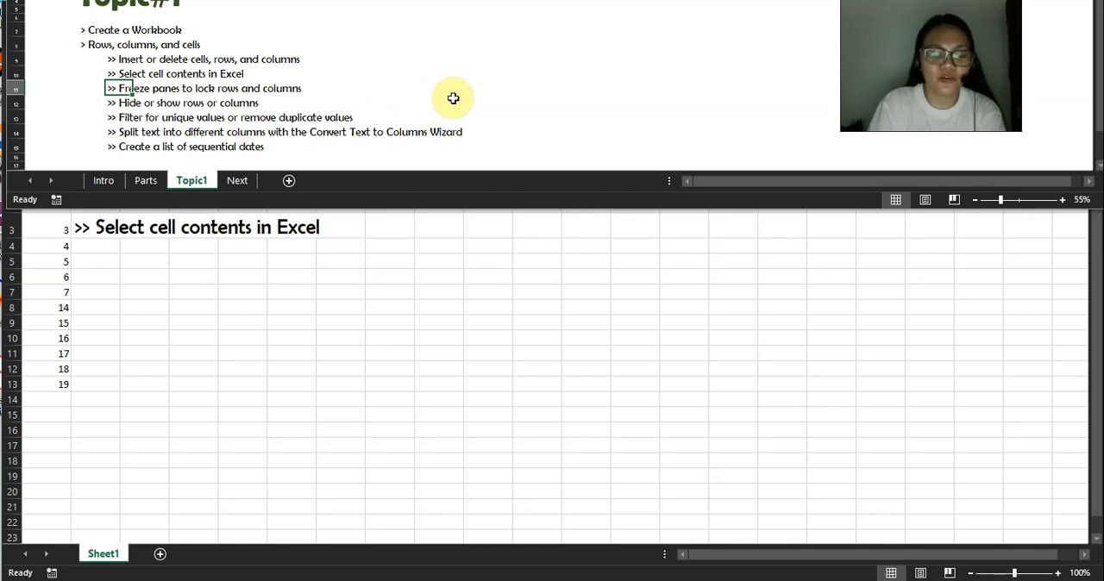
pyautogui.hotkey('ctrl', 'c')
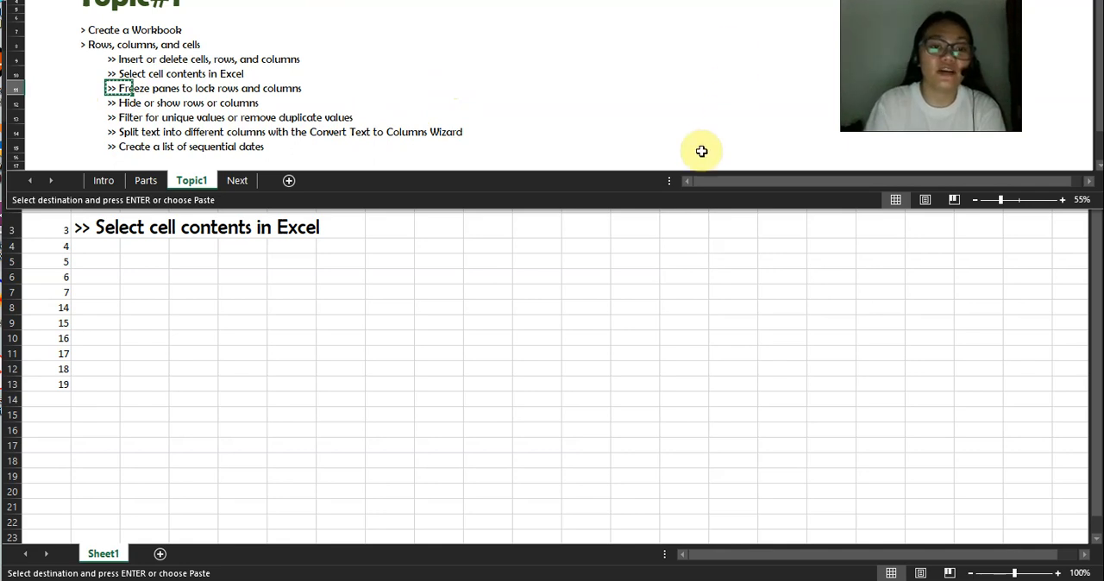
pyautogui.click(464, 251)
pyautogui.click(138, 226)
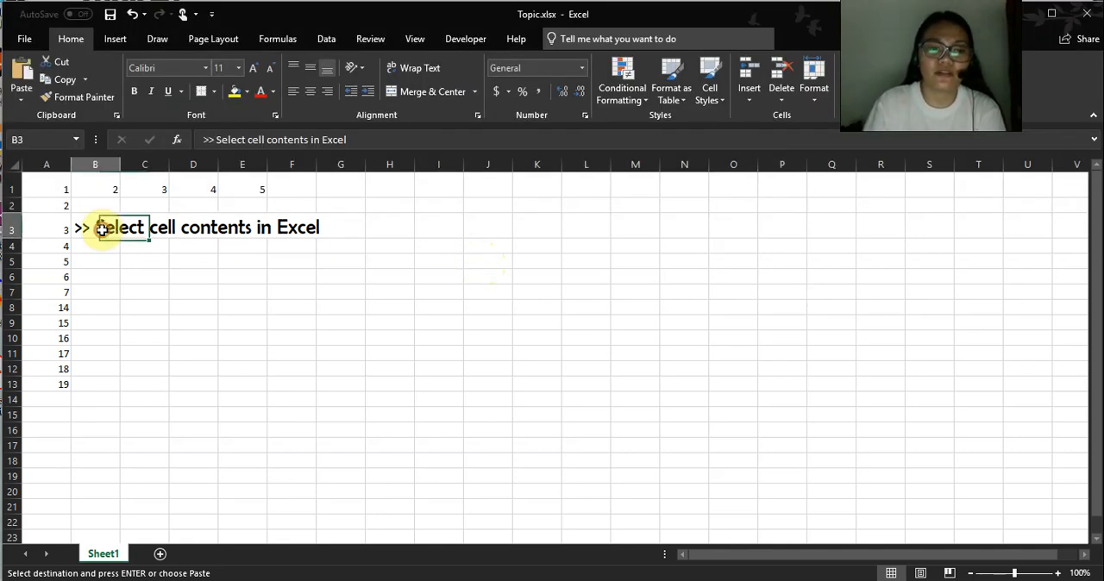
pyautogui.hotkey('ctrl', 'v')
pyautogui.click(552, 220)
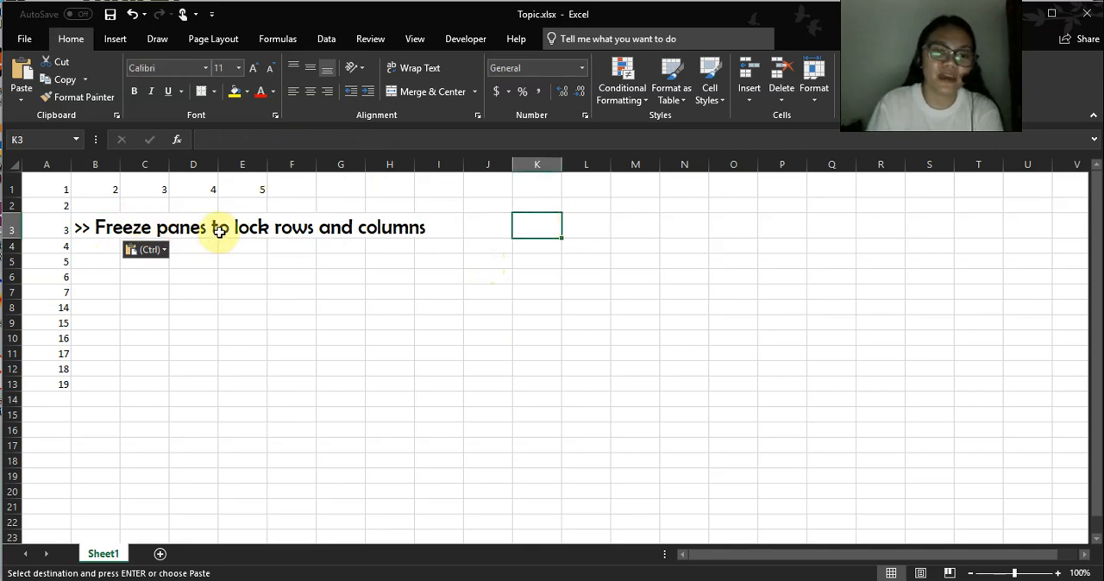
# Find the Freeze Panes command and look at its options without applying any of them.
pyautogui.click(326, 39)
pyautogui.click(95, 261)
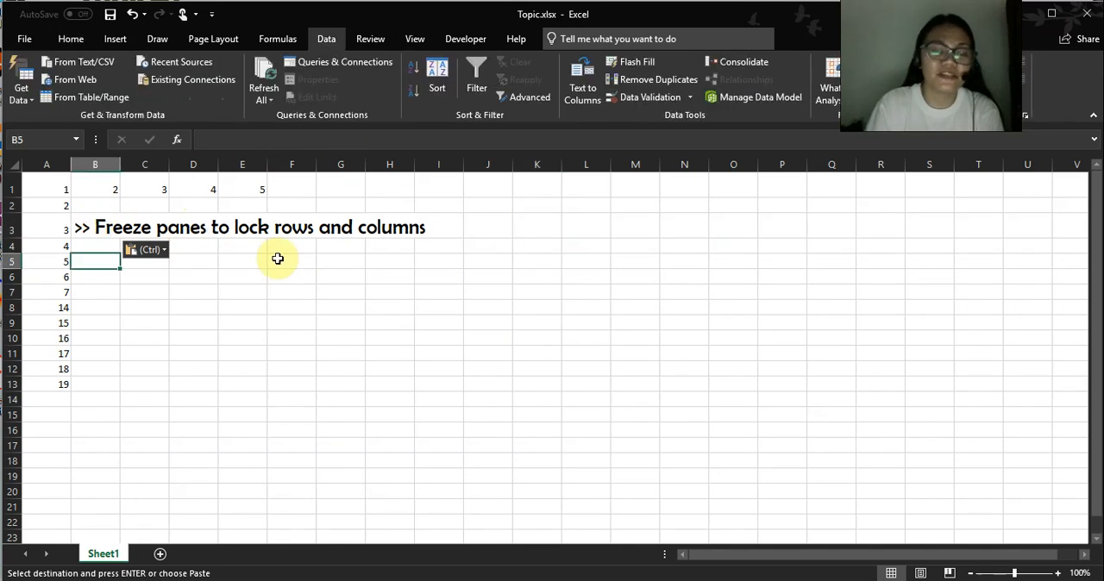
pyautogui.click(413, 39)
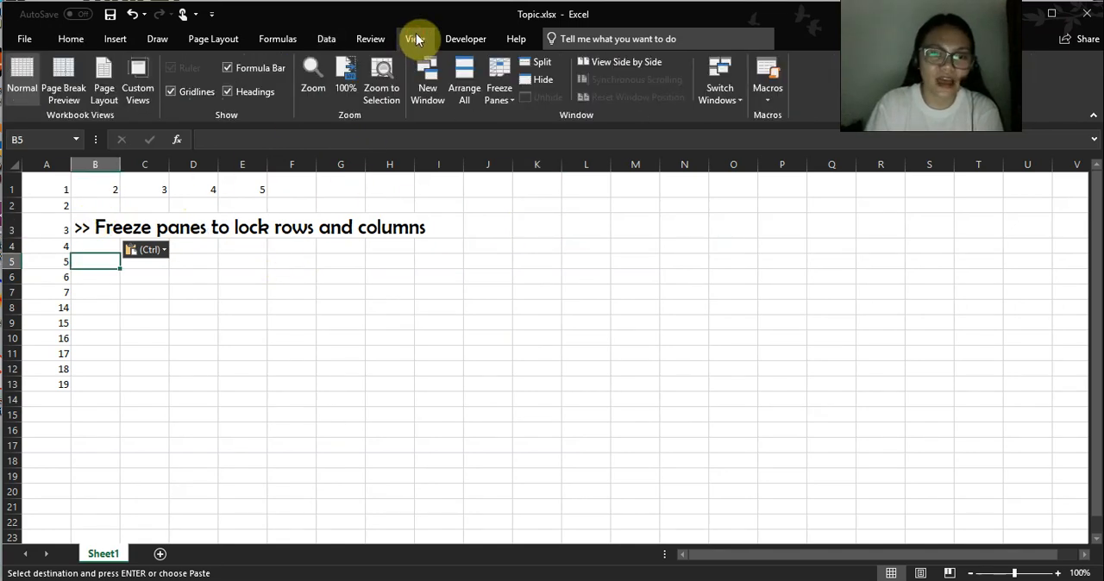
pyautogui.click(514, 104)
pyautogui.click(145, 352)
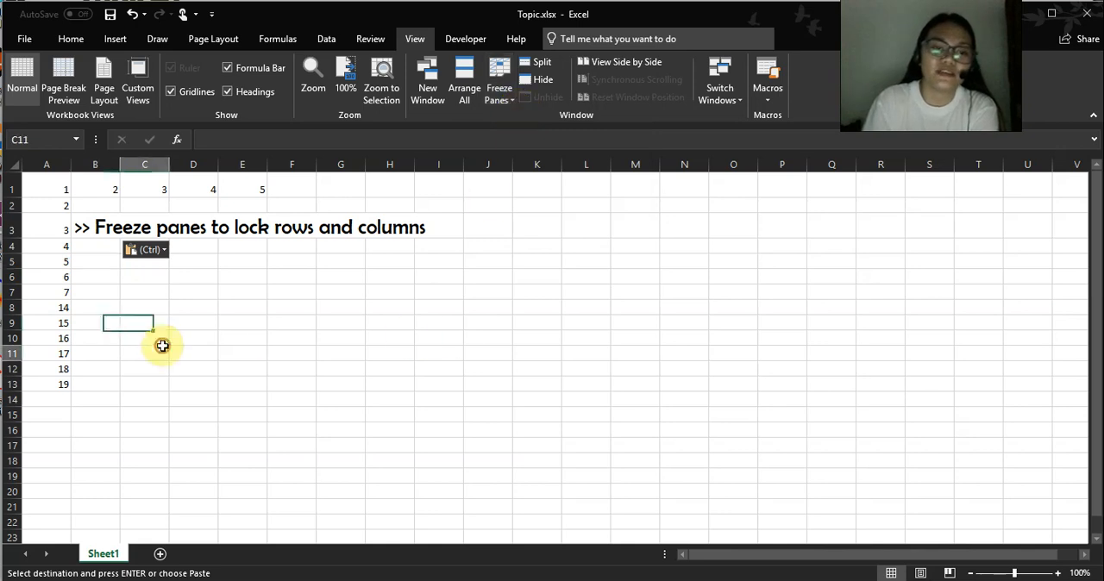
# Enter January in A1 and fill the month names across row 1 so that December in L1 is the last.
pyautogui.click(63, 188)
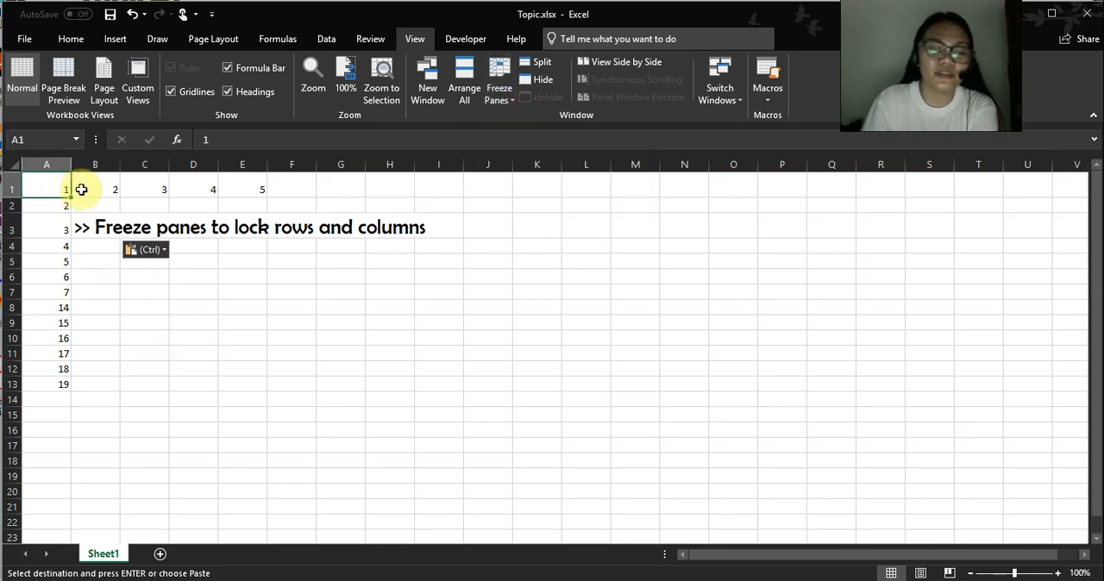
pyautogui.write('January')
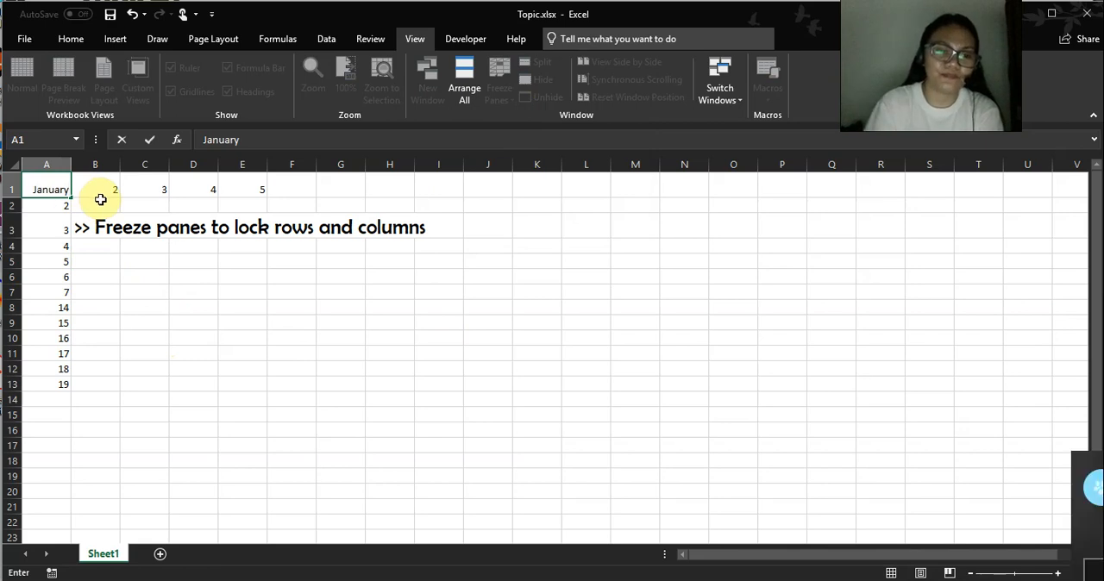
pyautogui.click(113, 276)
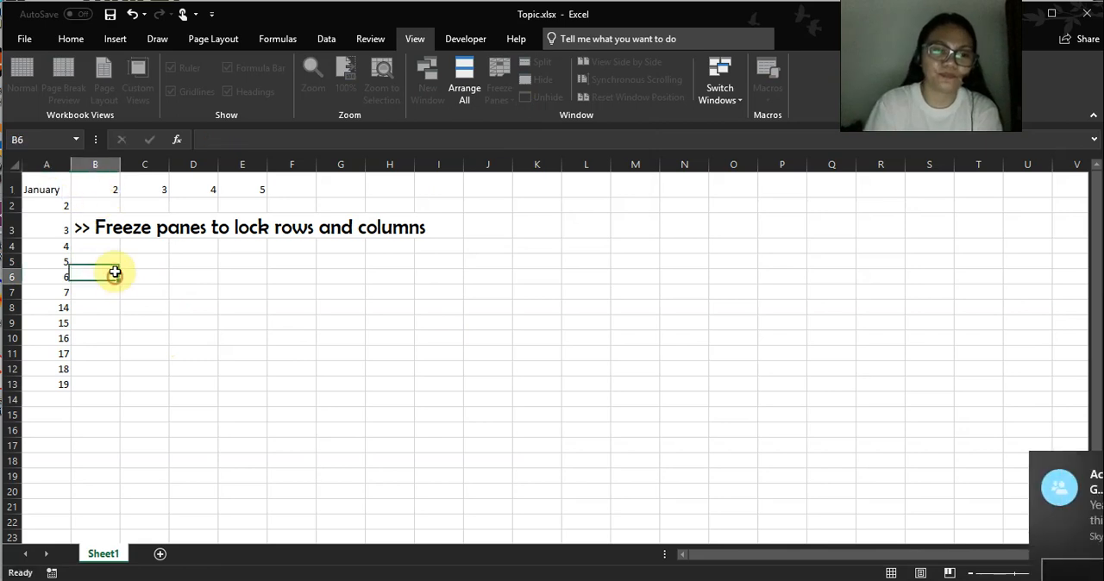
pyautogui.click(50, 189)
pyautogui.moveTo(70, 196); pyautogui.dragTo(656, 197)
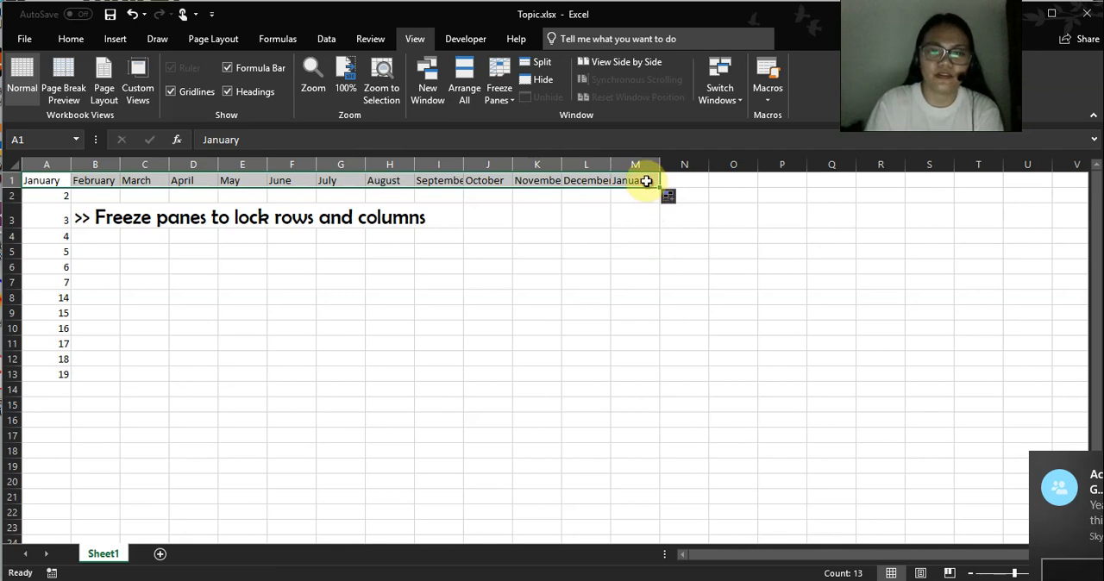
pyautogui.click(644, 181)
pyautogui.press('Delete')
pyautogui.click(557, 235)
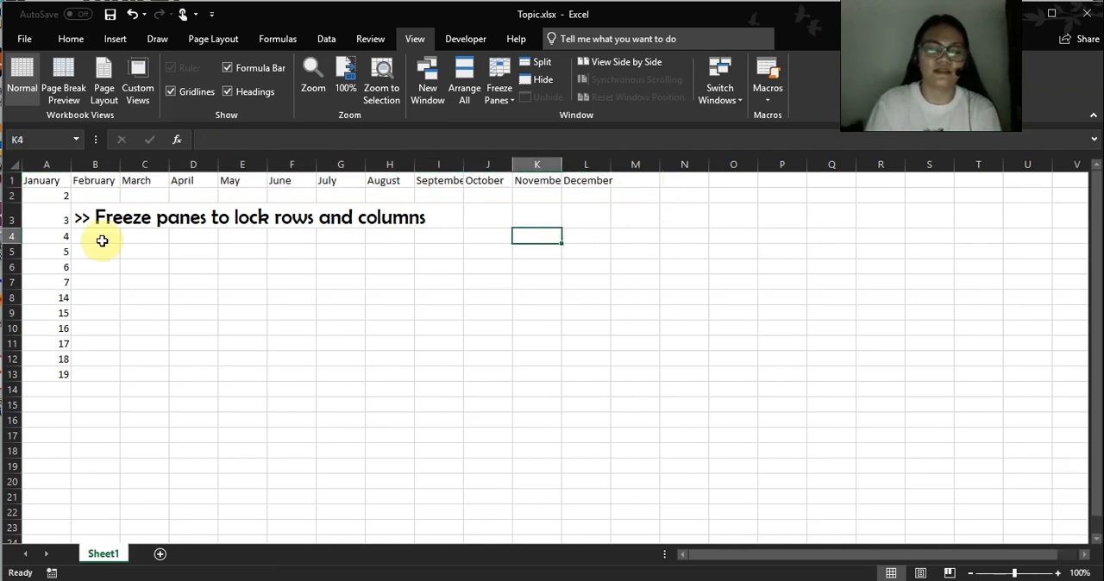
# Enter 1 in A2 and fill it down to A13.
pyautogui.click(62, 198)
pyautogui.write('1')
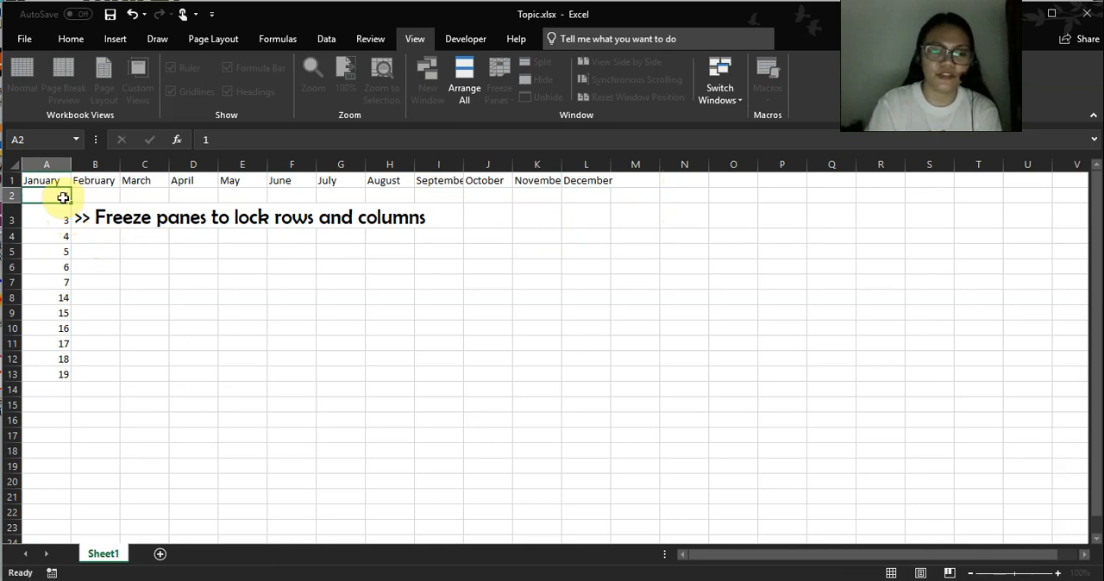
pyautogui.press('Return')
pyautogui.moveTo(72, 201); pyautogui.dragTo(68, 377)
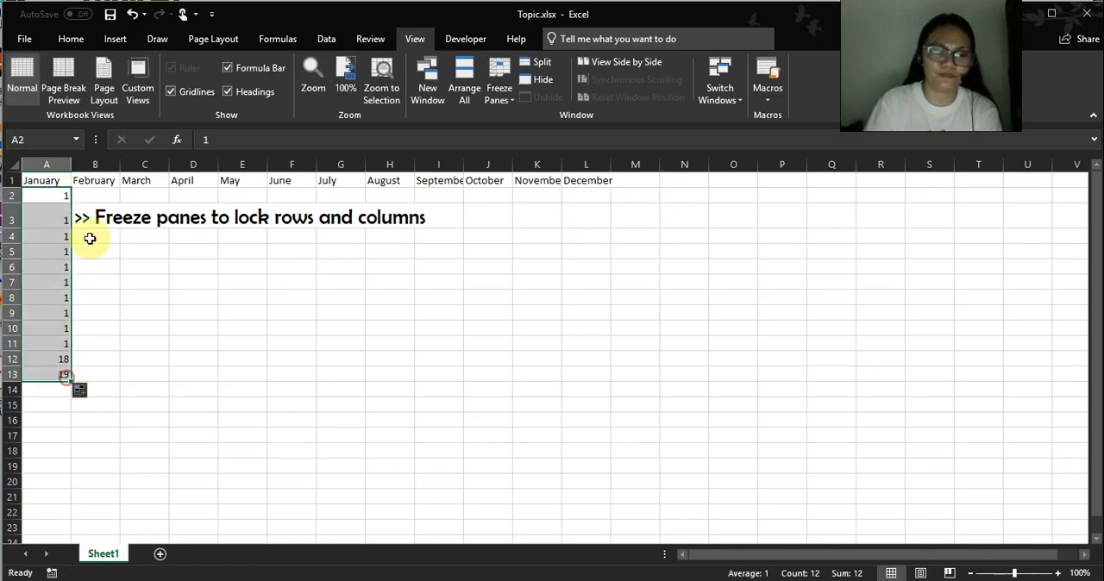
# Move the freeze panes heading from B3 to B18, below the data.
pyautogui.click(90, 219)
pyautogui.moveTo(100, 222); pyautogui.dragTo(121, 446)
pyautogui.click(67, 367)
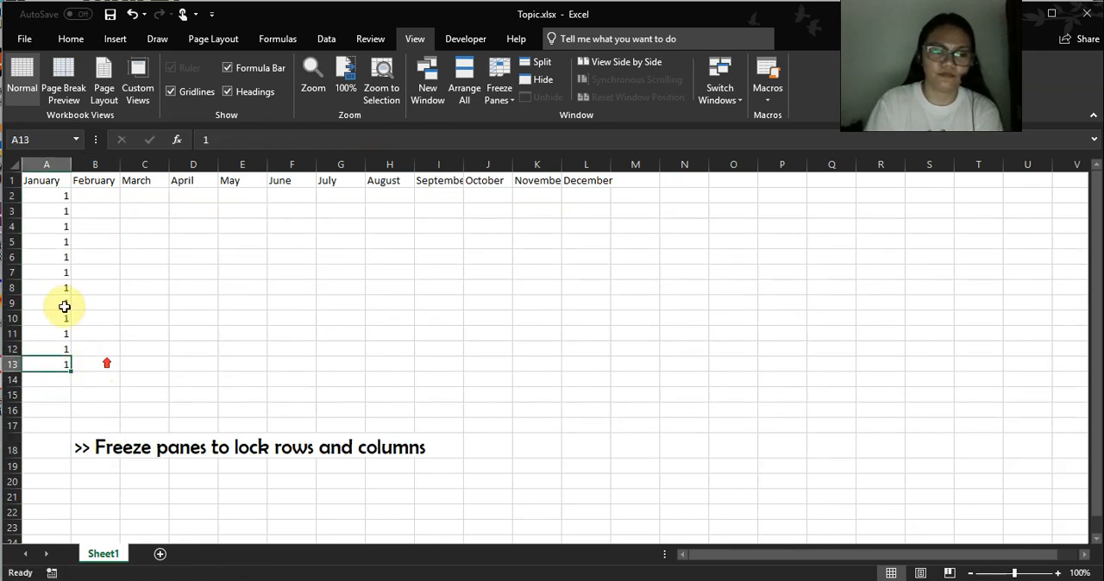
# Fill A2:A13 with the series 1 to 12 and copy the numbers across to column L under every month.
pyautogui.click(57, 196)
pyautogui.moveTo(72, 202); pyautogui.dragTo(72, 370)
pyautogui.click(79, 382)
pyautogui.click(69, 416)
pyautogui.moveTo(71, 372); pyautogui.dragTo(612, 366)
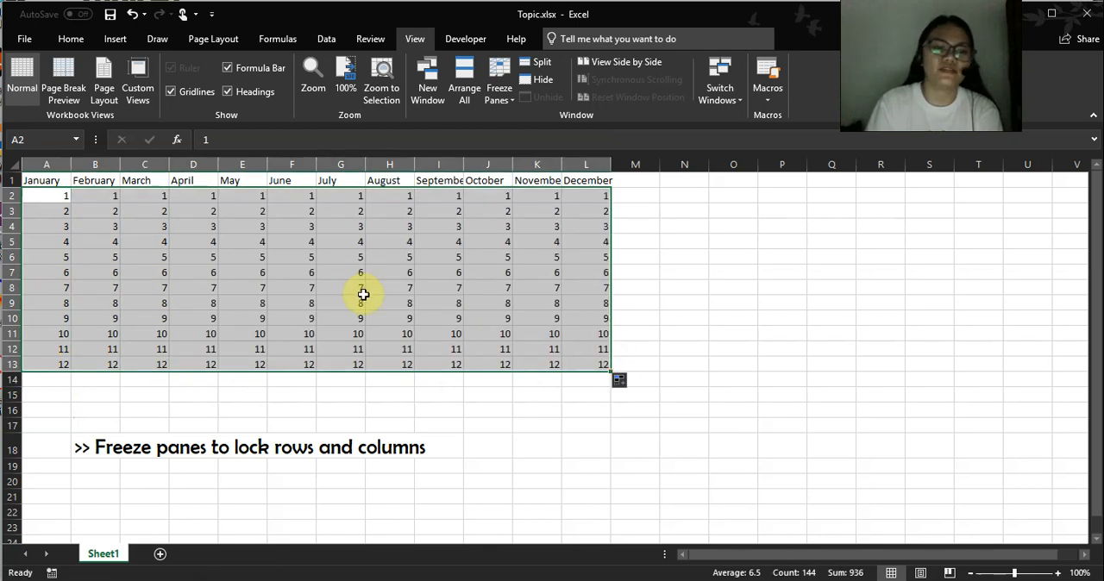
pyautogui.click(466, 268)
pyautogui.click(193, 257)
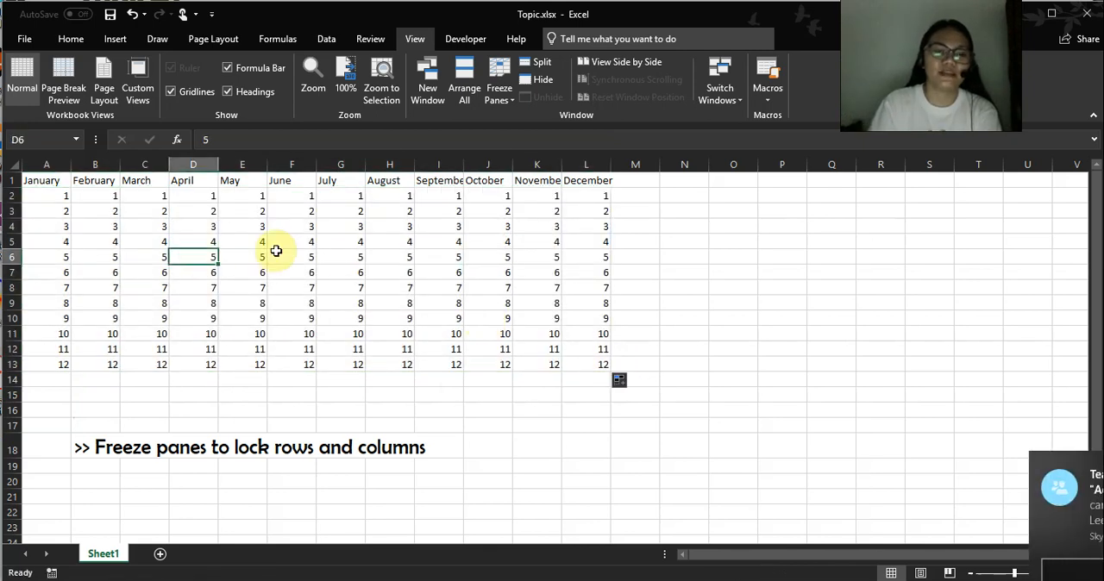
# Make the month headings in A1:L1 bold.
pyautogui.moveTo(54, 177); pyautogui.dragTo(590, 185)
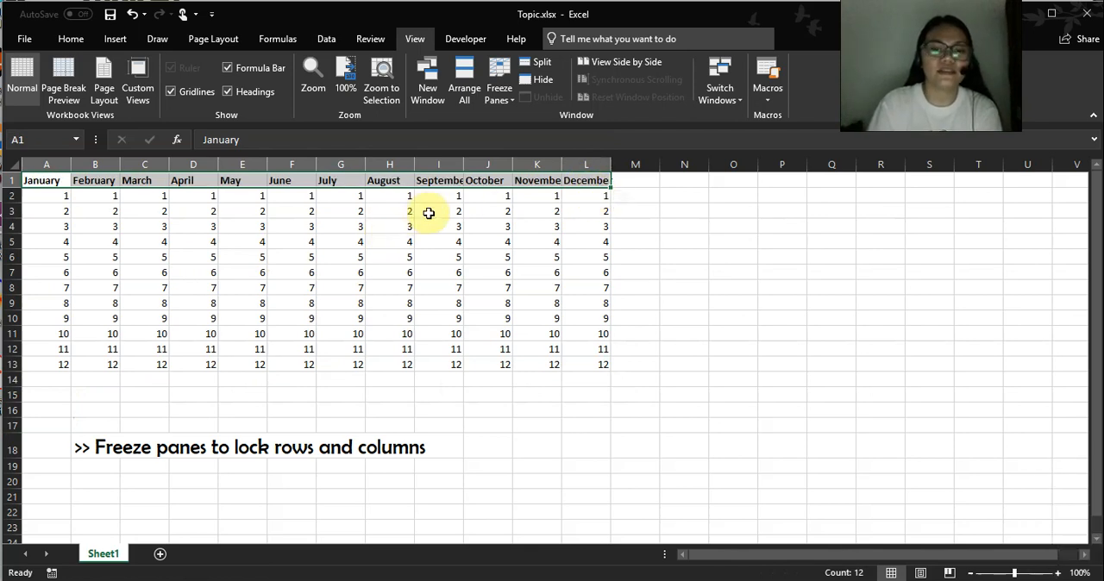
pyautogui.hotkey('ctrl', 'b')
pyautogui.click(297, 224)
pyautogui.click(52, 179)
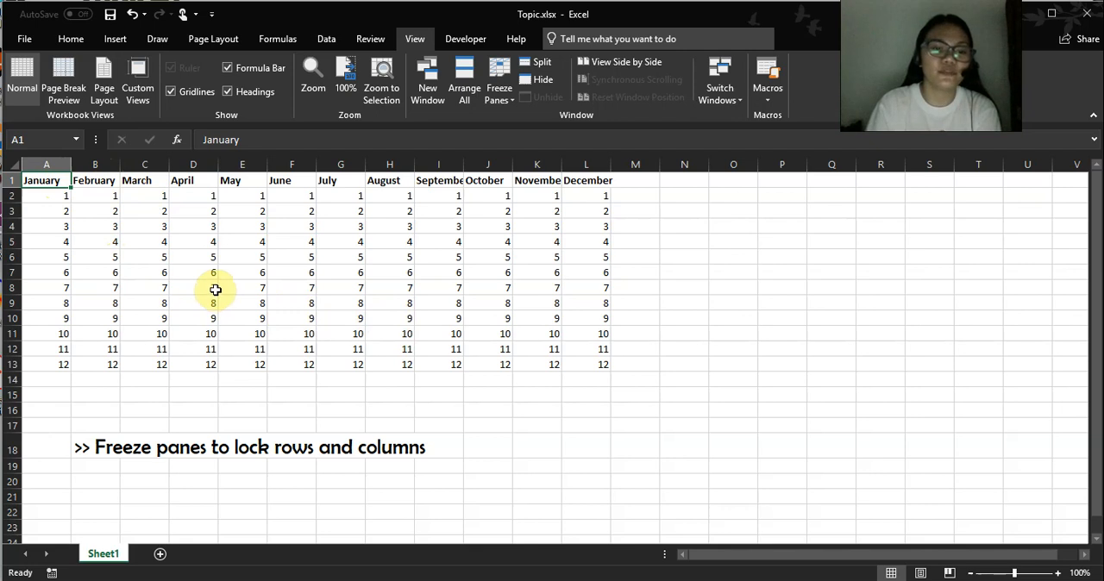
# Scroll down past the data and back up to check whether the month headings stay in view, and select F1.
pyautogui.click(304, 360)
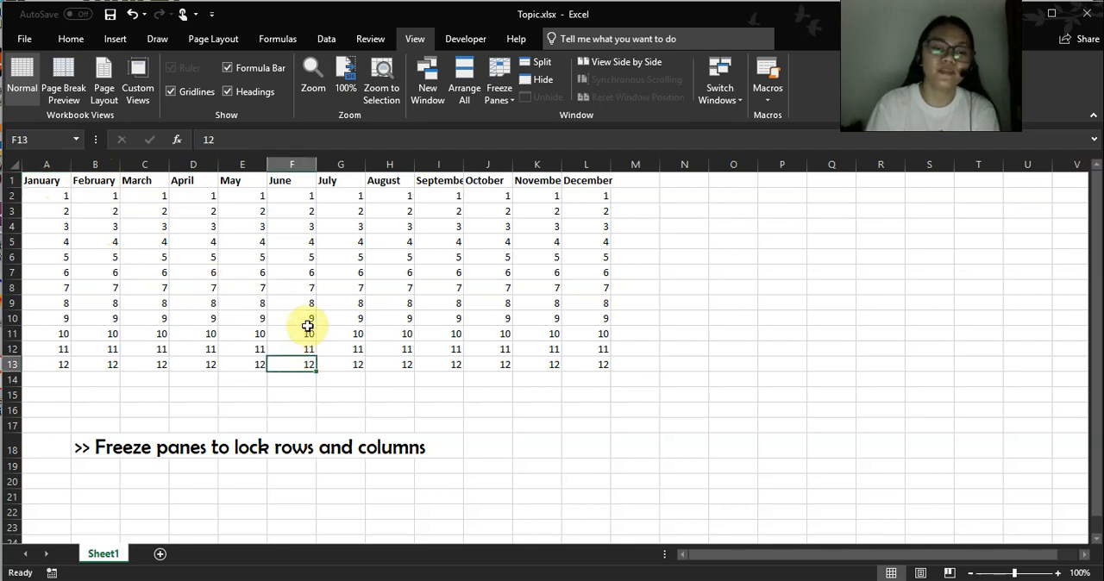
pyautogui.scroll(-2, 141, 436)
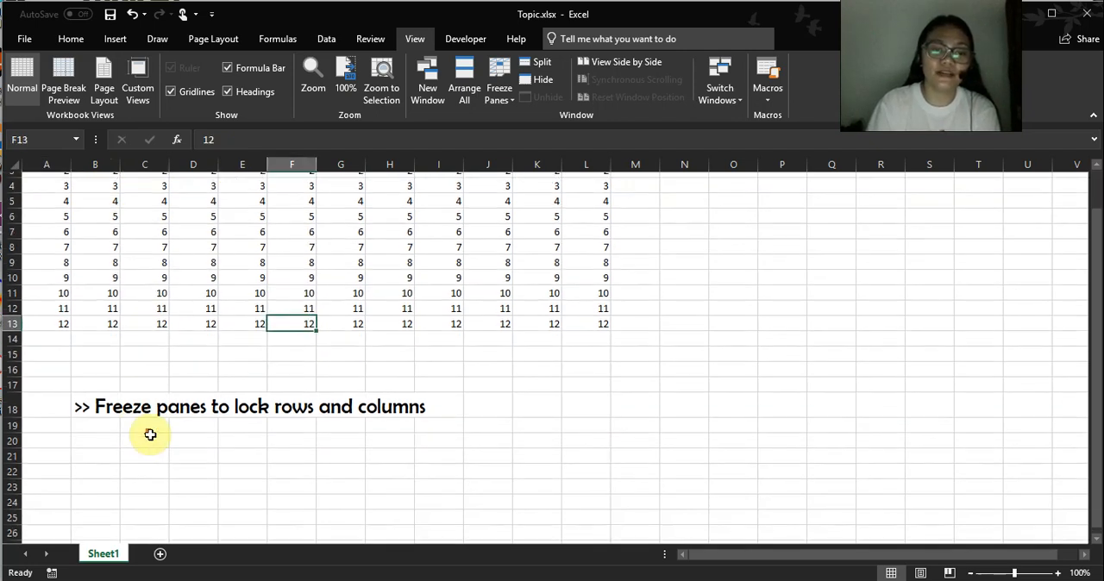
pyautogui.scroll(2, 308, 315)
pyautogui.scroll(-20, 312, 312)
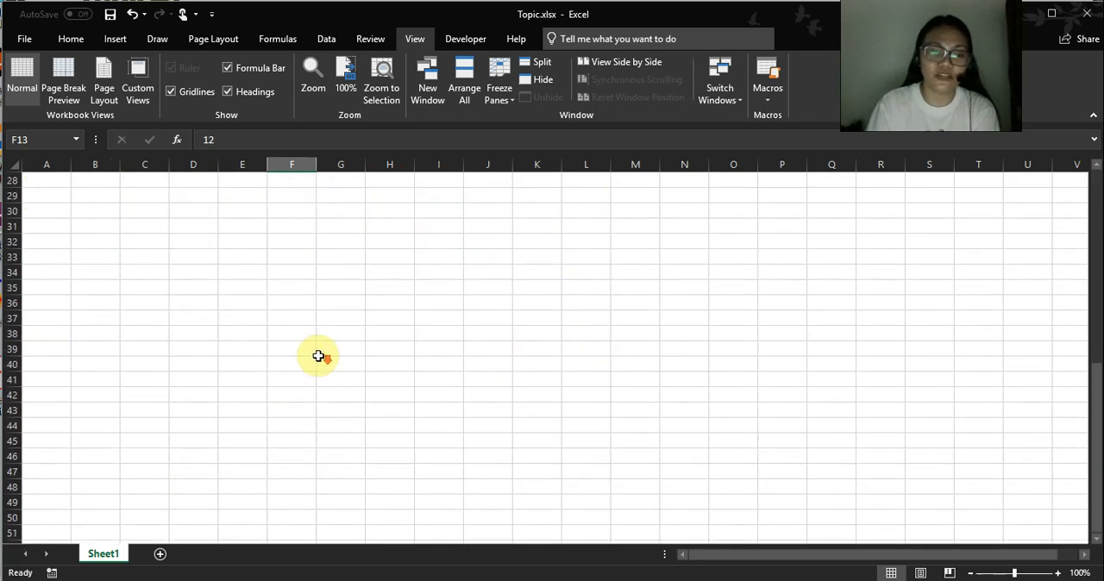
pyautogui.scroll(20, 316, 346)
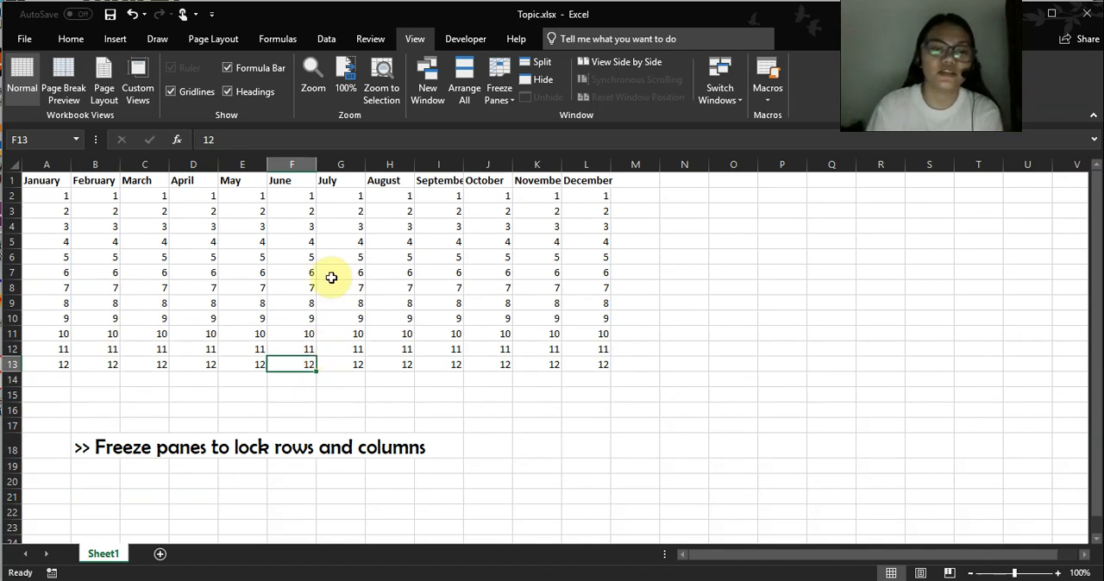
pyautogui.click(307, 198)
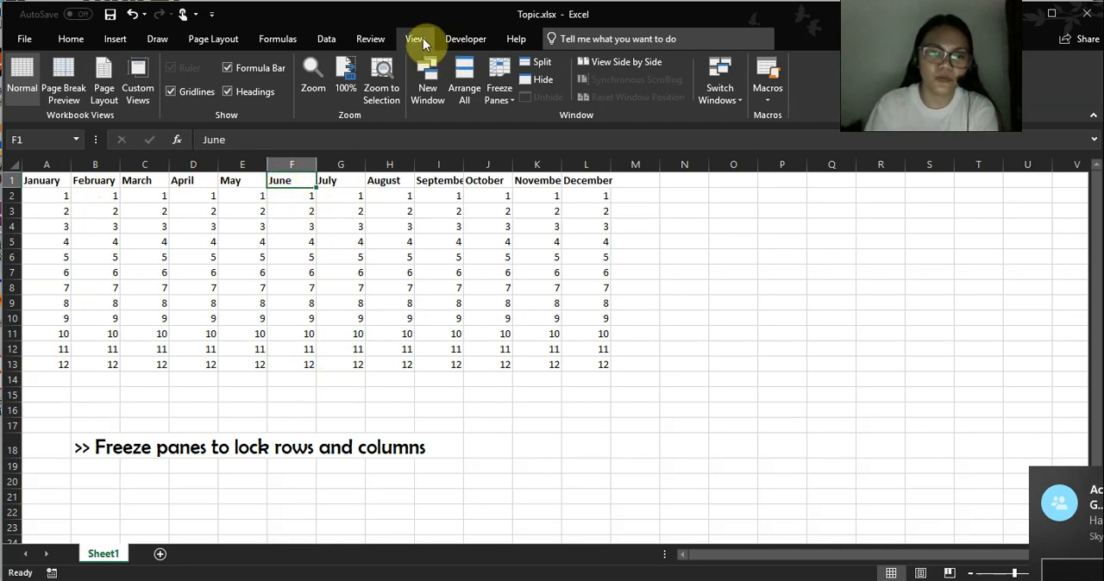
# Freeze the top row holding the month headings and select a cell inside the data.
pyautogui.click(511, 97)
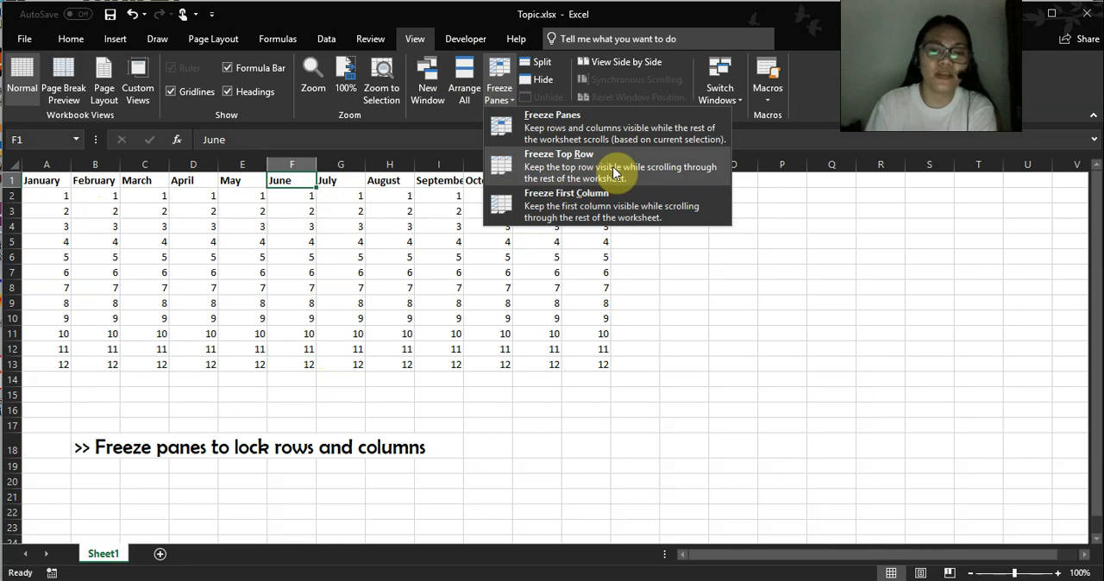
pyautogui.click(187, 194)
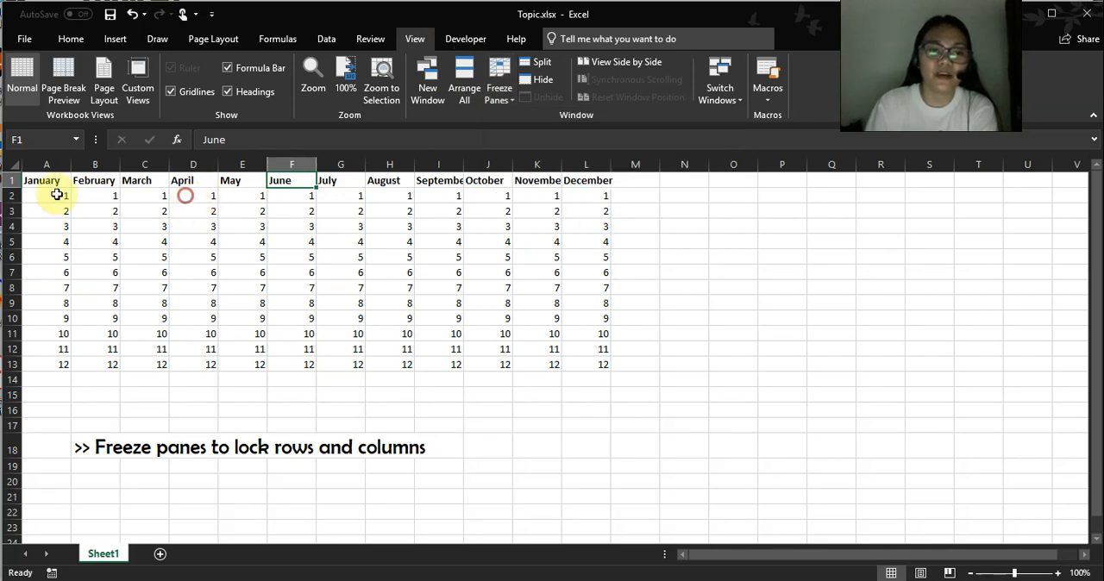
pyautogui.click(6, 179)
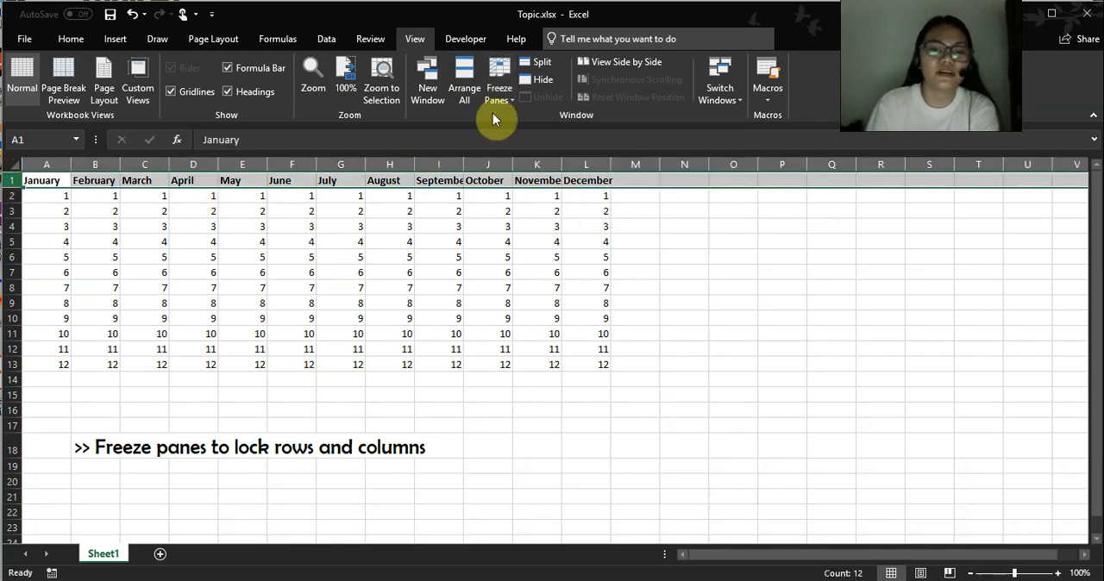
pyautogui.click(501, 95)
pyautogui.click(546, 169)
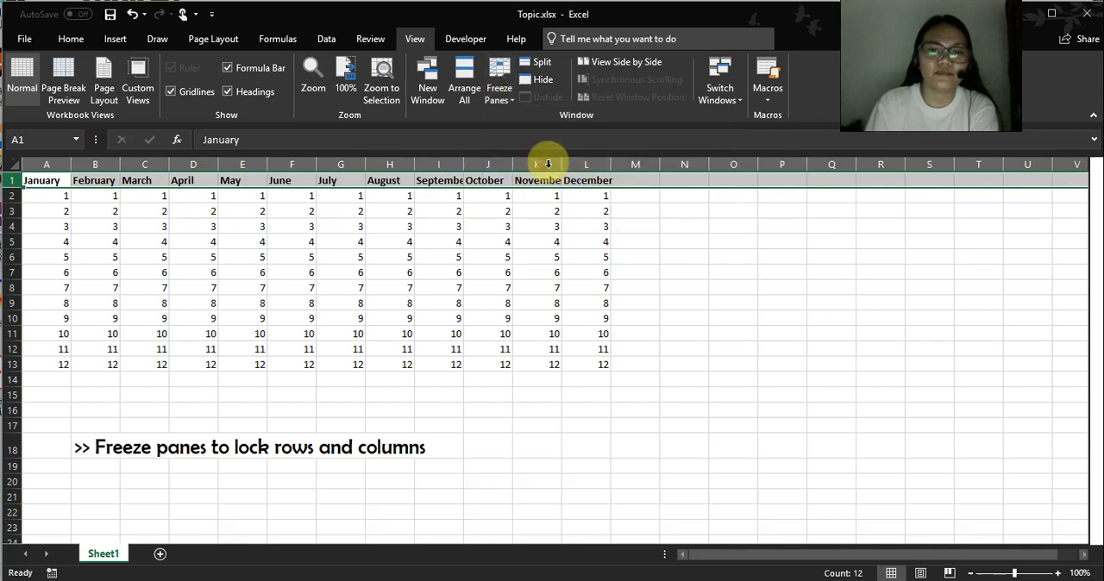
pyautogui.click(330, 225)
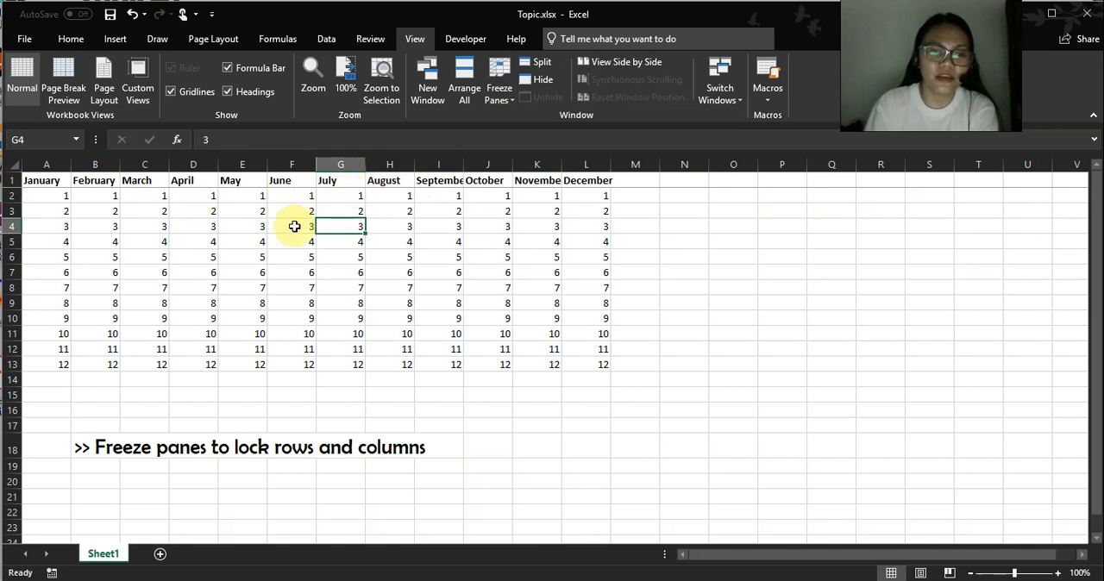
# Scroll down past the data and back up to check the frozen month headings, selecting row 1 along the way.
pyautogui.scroll(-4, 294, 226)
pyautogui.scroll(4, 294, 226)
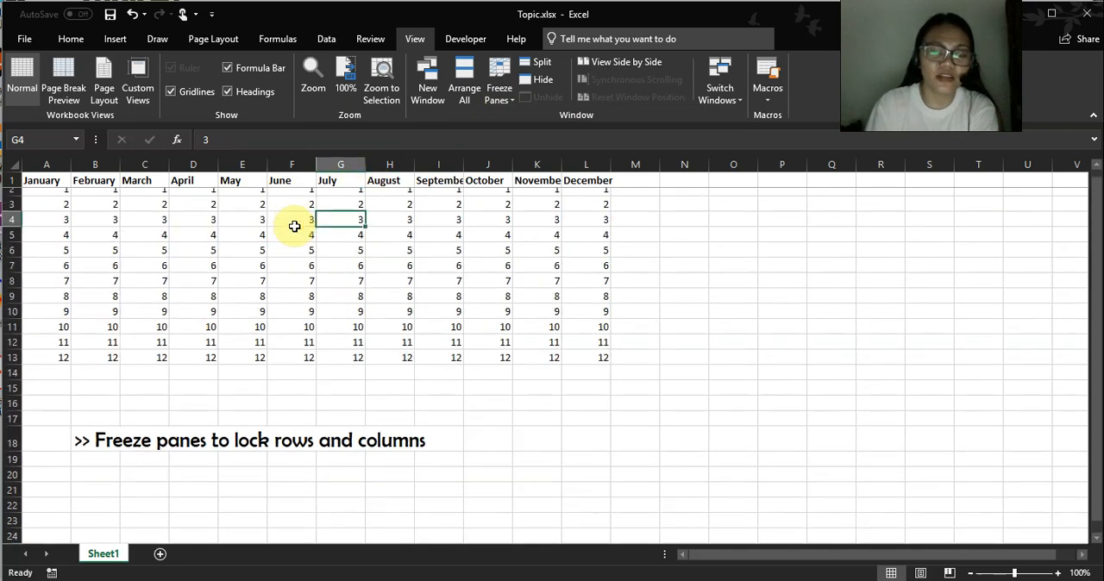
pyautogui.scroll(-6, 298, 211)
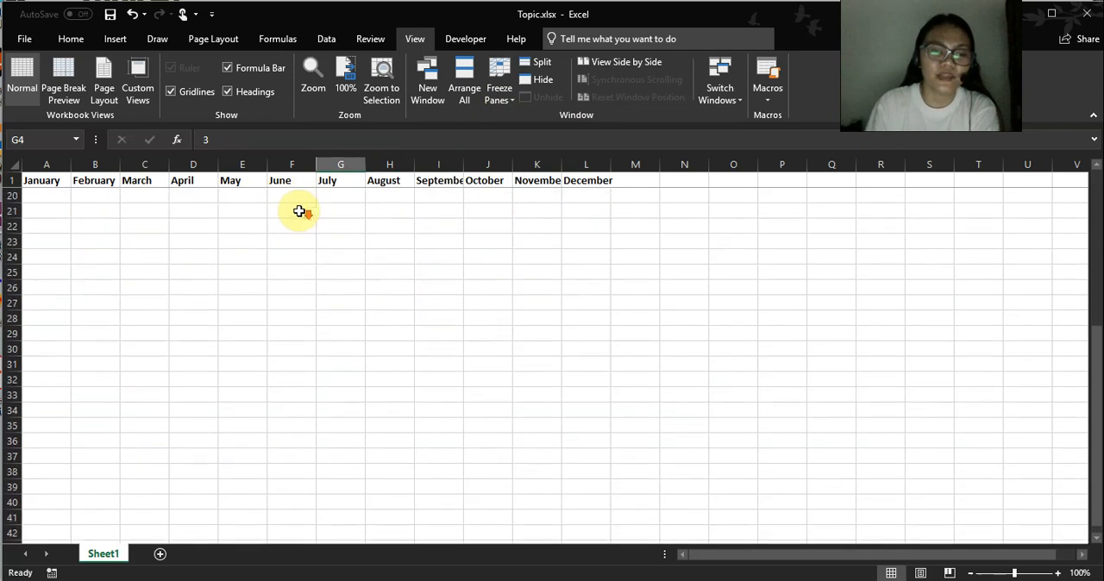
pyautogui.scroll(6, 298, 212)
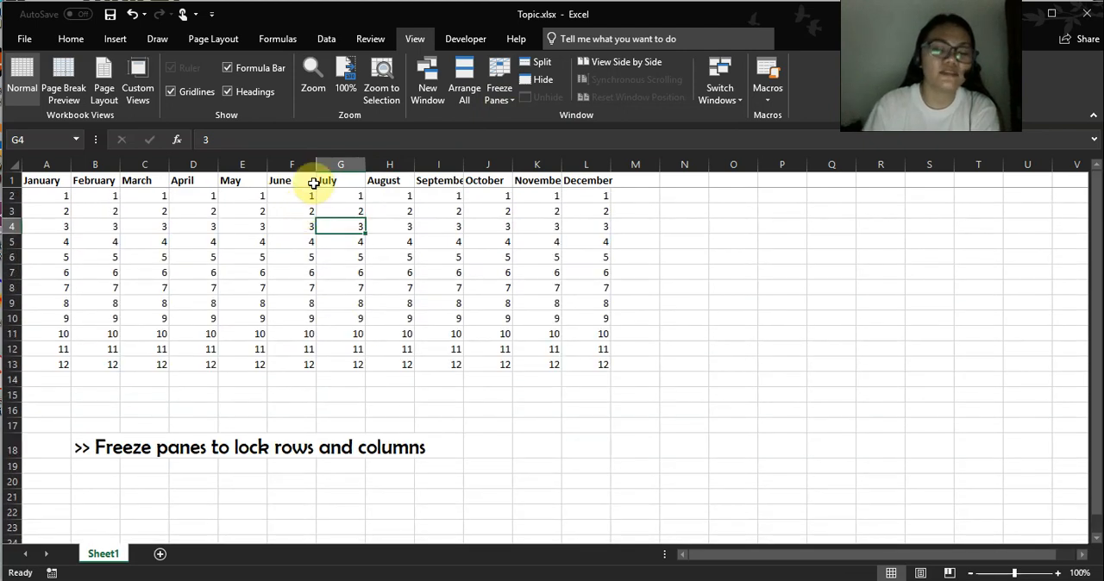
pyautogui.click(8, 179)
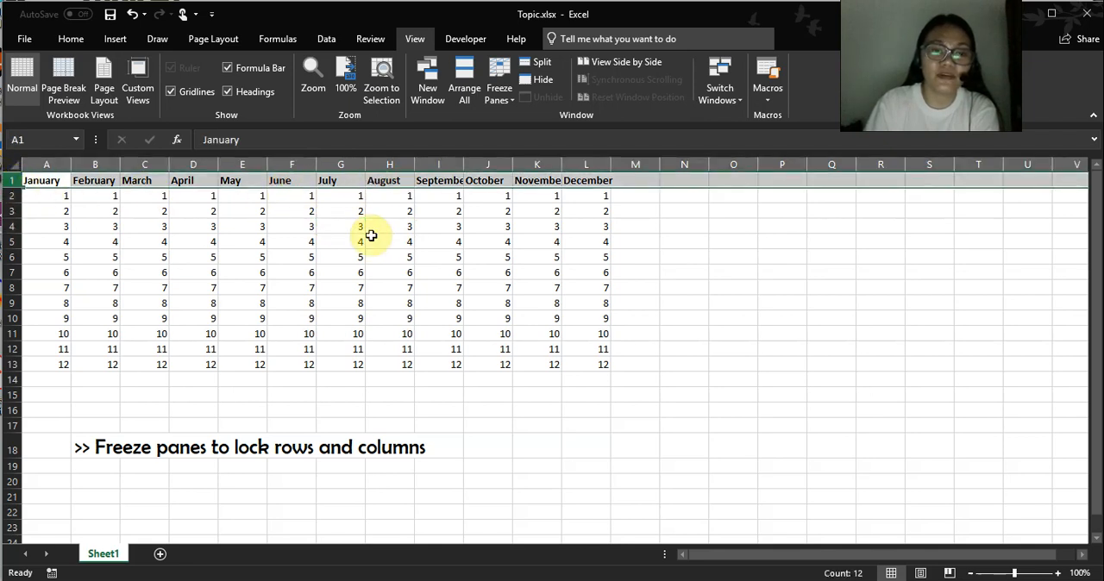
pyautogui.scroll(-4, 369, 239)
pyautogui.scroll(4, 371, 240)
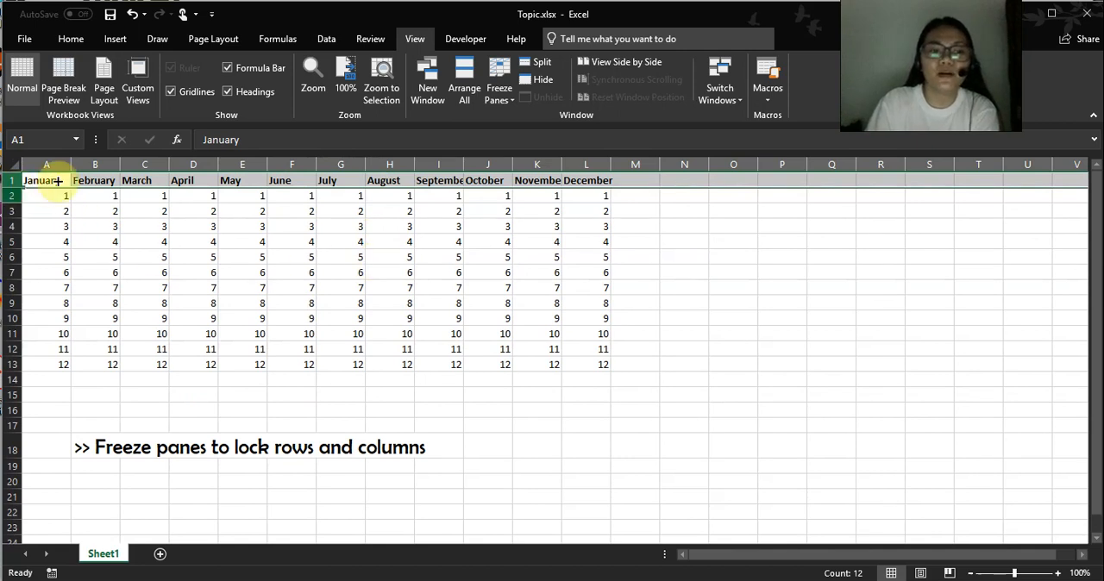
# Unfreeze the top row and select a cell inside the data.
pyautogui.click(509, 97)
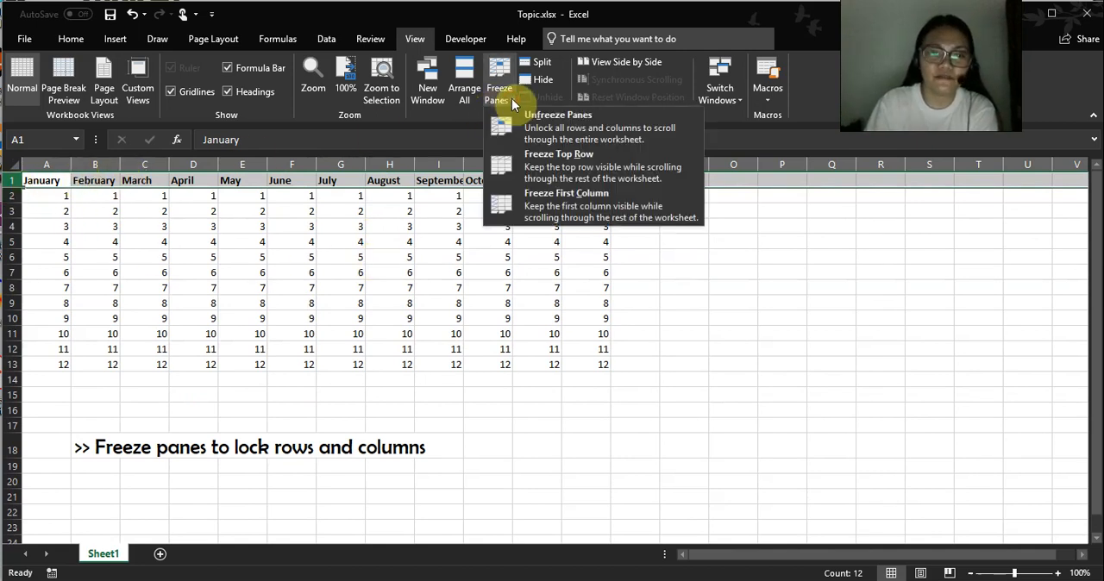
pyautogui.click(579, 132)
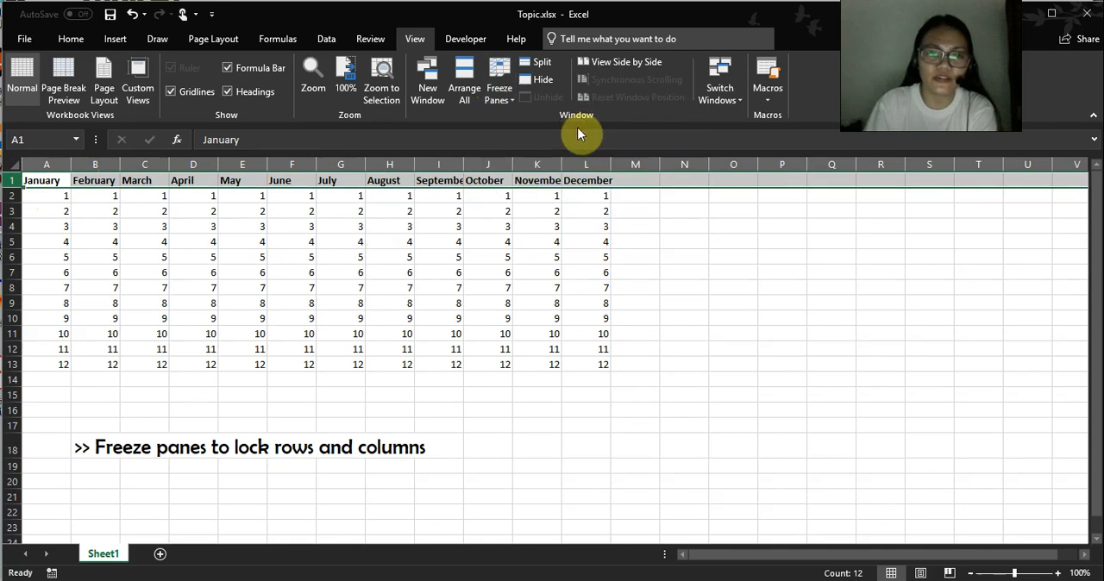
pyautogui.click(345, 270)
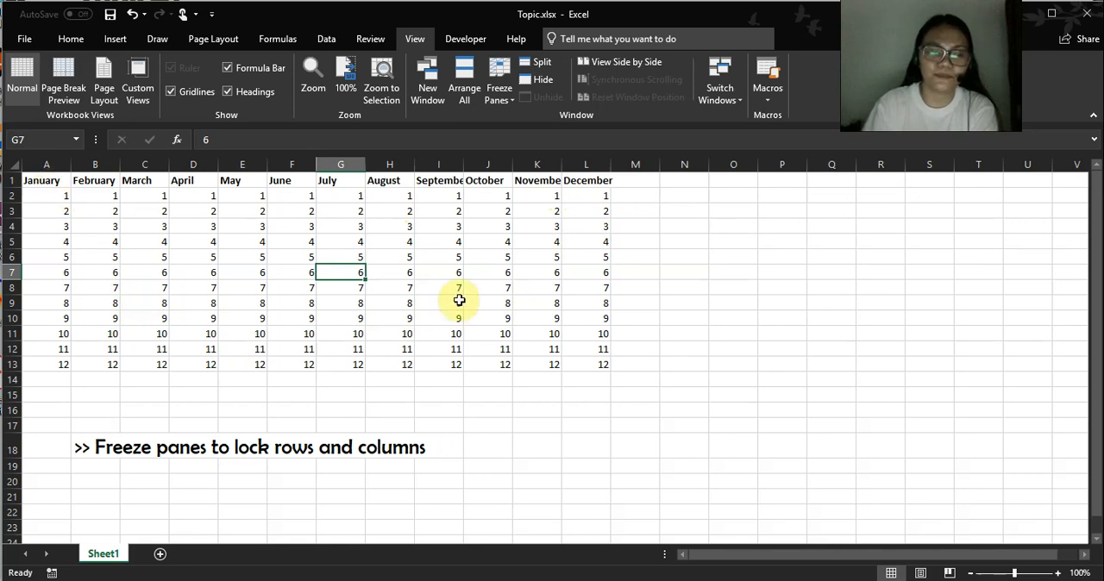
pyautogui.click(208, 241)
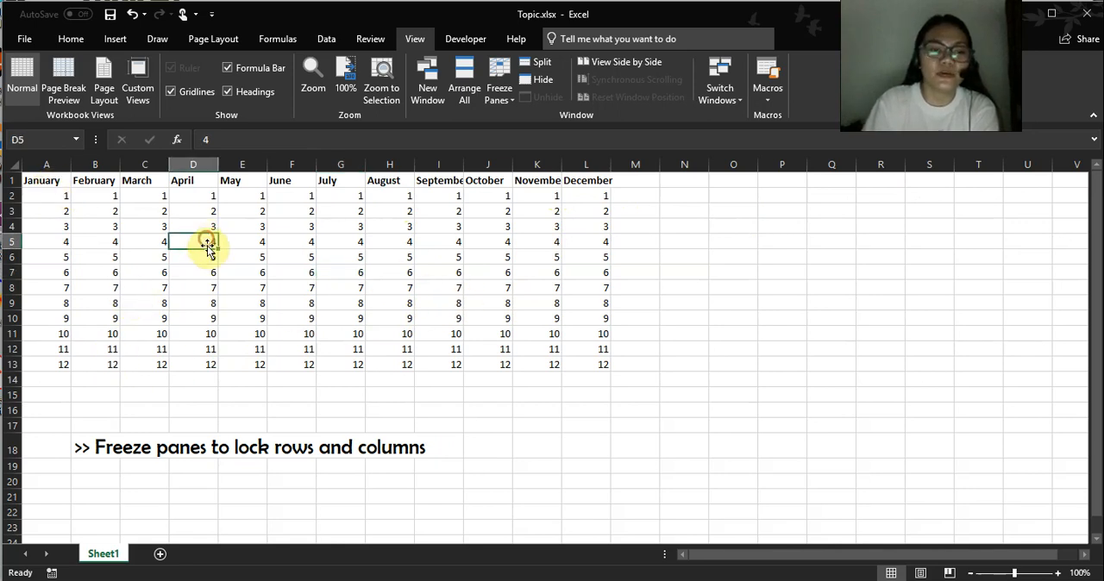
# Freeze the first column, January, and select I8 within the data.
pyautogui.click(51, 161)
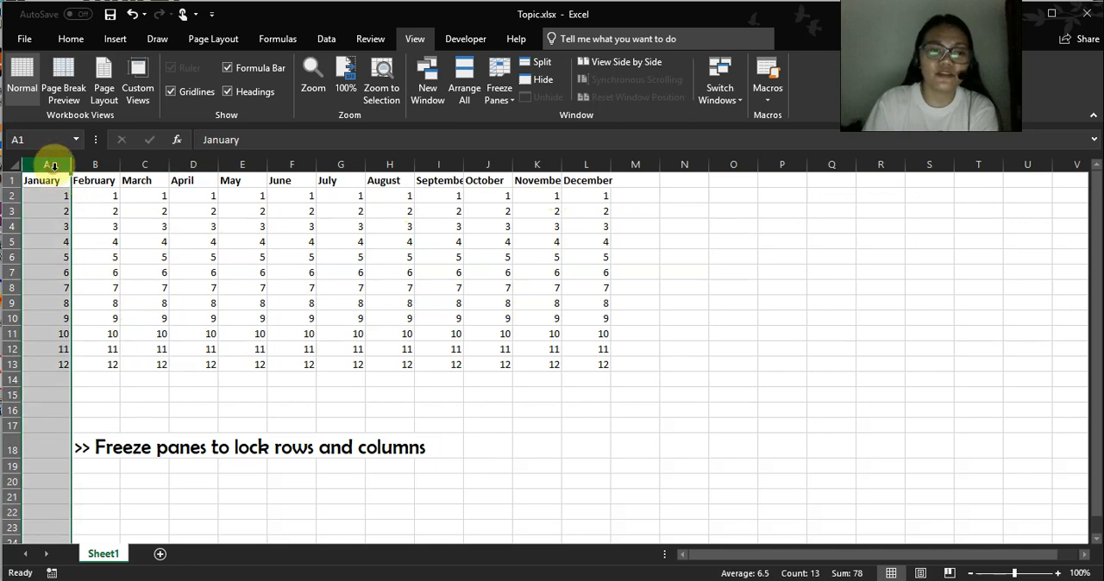
pyautogui.click(504, 102)
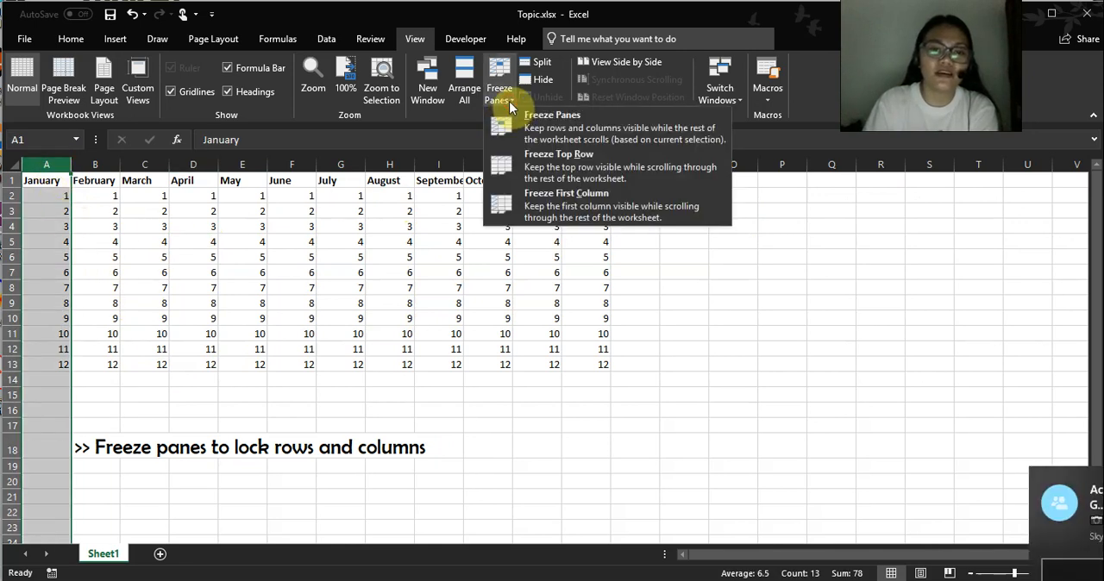
pyautogui.click(580, 209)
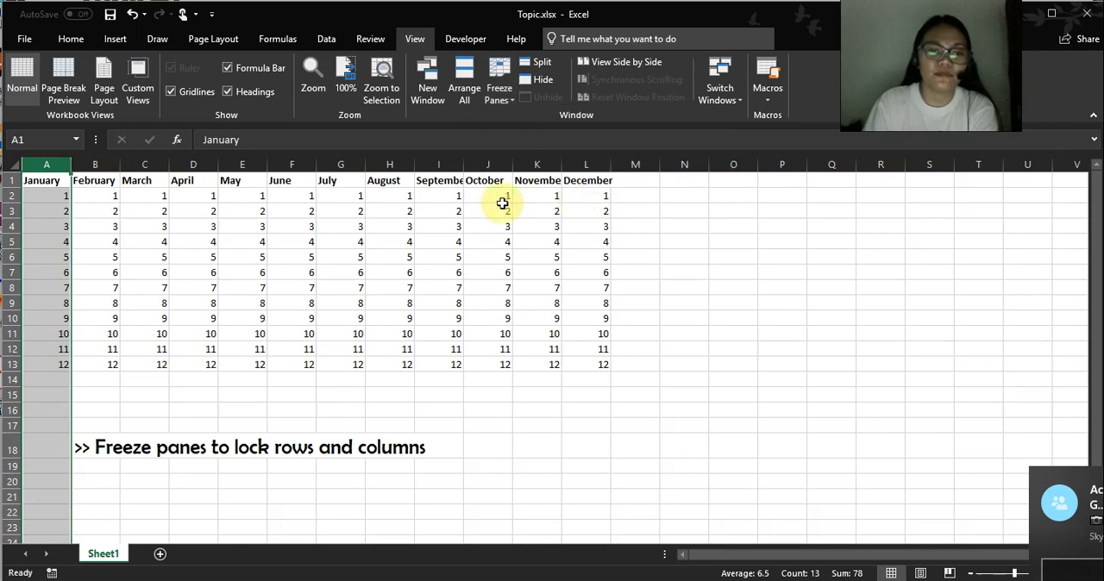
pyautogui.click(160, 225)
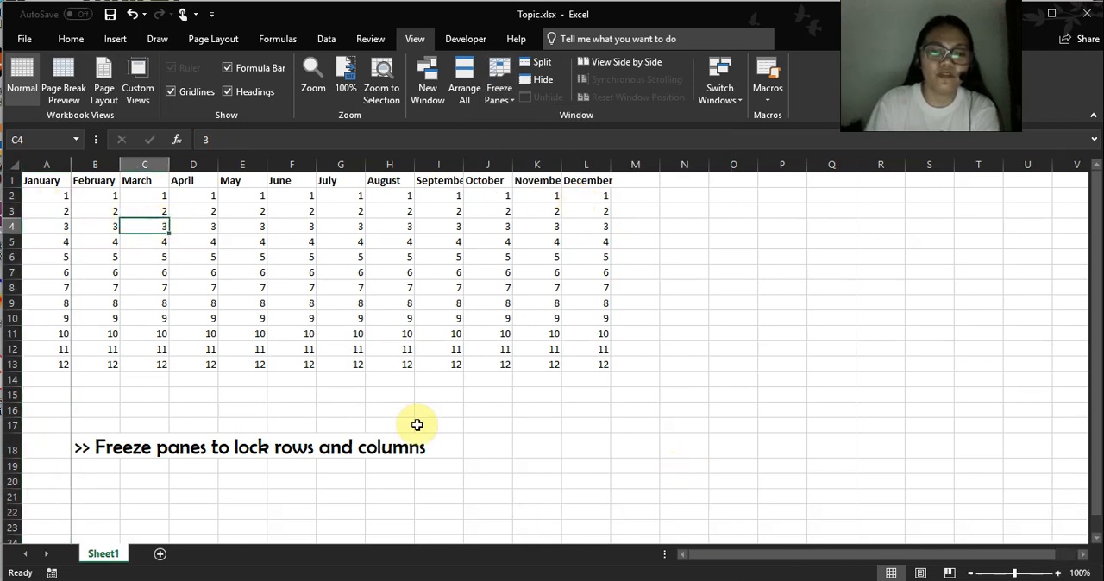
pyautogui.click(452, 290)
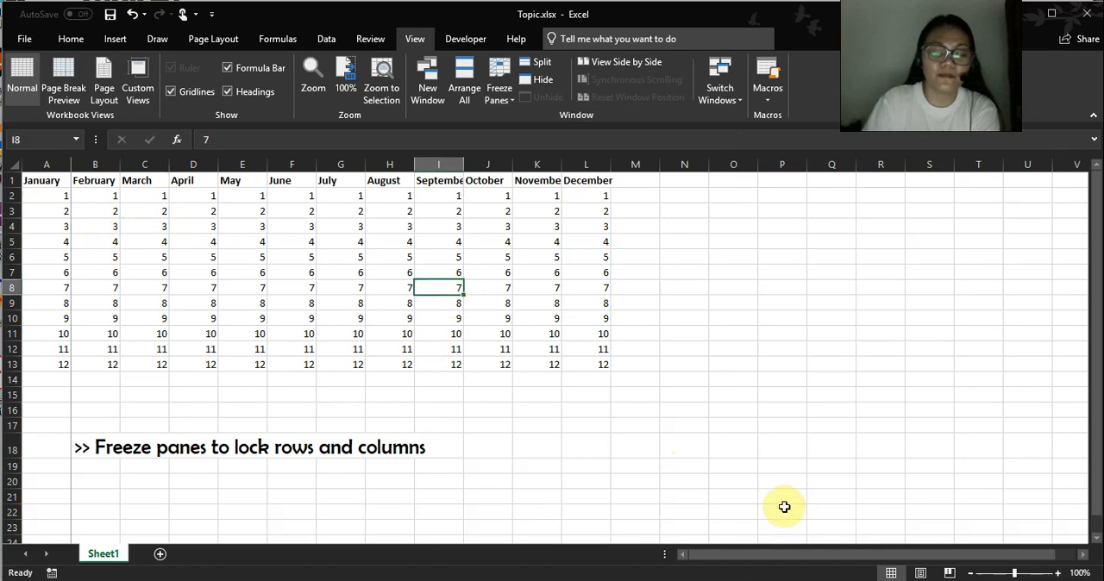
# Move far right along row 8 and return to column A to check whether the January column stays in view.
pyautogui.press('Right')
pyautogui.press('Right')
pyautogui.press('Right')
pyautogui.press('Right')
pyautogui.press('Right')
pyautogui.press('Right')
pyautogui.press('Right')
pyautogui.press('Right')
pyautogui.press('Right')
pyautogui.press('Right')
pyautogui.press('Right')
pyautogui.press('Right')
pyautogui.press('Right')
pyautogui.press('Right')
pyautogui.press('Right')
pyautogui.press('Right')
pyautogui.press('Right')
pyautogui.press('Right')
pyautogui.press('Right')
pyautogui.press('Right')
pyautogui.press('Right')
pyautogui.press('Right')
pyautogui.press('Right')
pyautogui.press('Right')
pyautogui.press('Right')
pyautogui.press('Right')
pyautogui.press('Right')
pyautogui.press('Right')
pyautogui.press('Right')
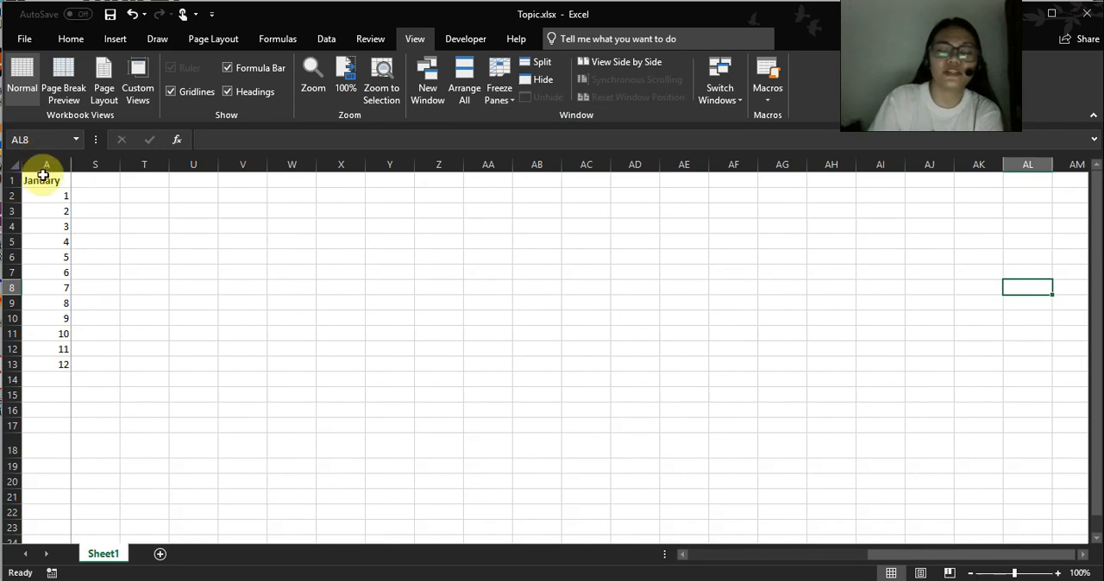
pyautogui.press('Right')
pyautogui.press('Right')
pyautogui.press('Right')
pyautogui.press('Right')
pyautogui.press('Right')
pyautogui.press('Right')
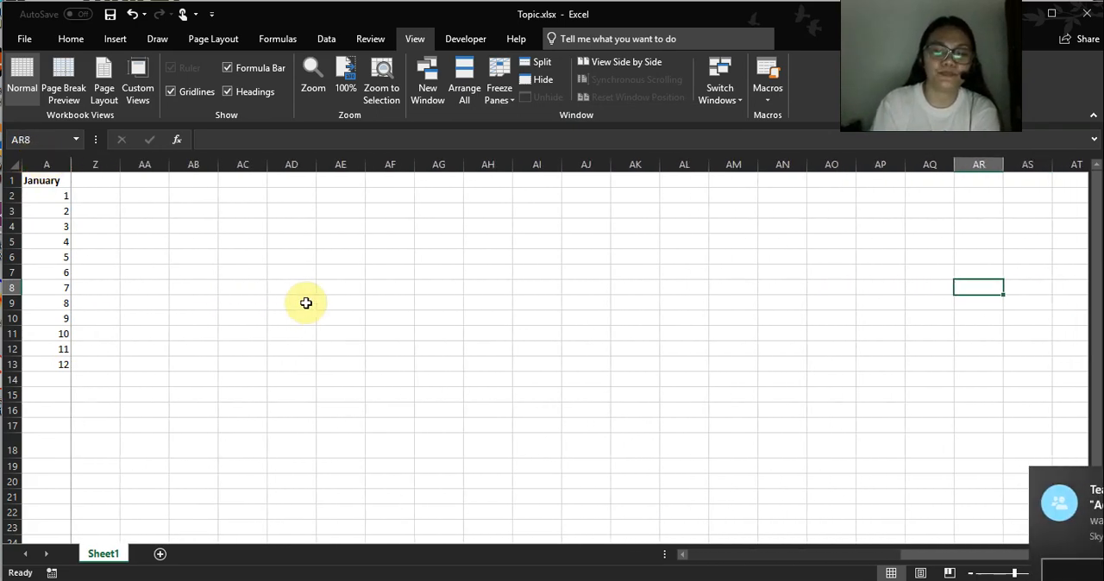
pyautogui.press('Home')
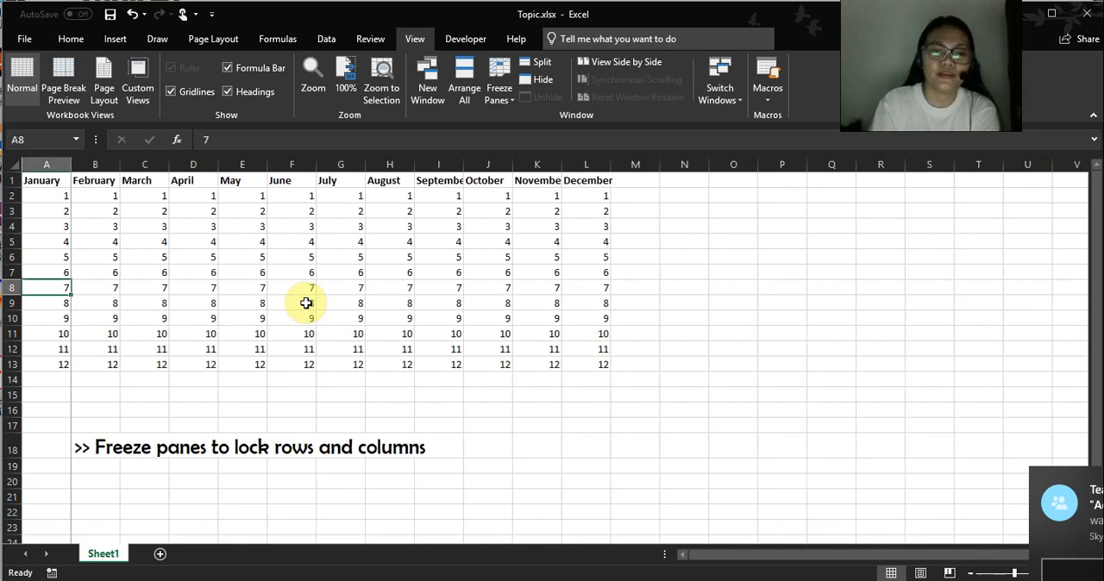
# Unfreeze the January column and select F6.
pyautogui.click(513, 104)
pyautogui.click(517, 123)
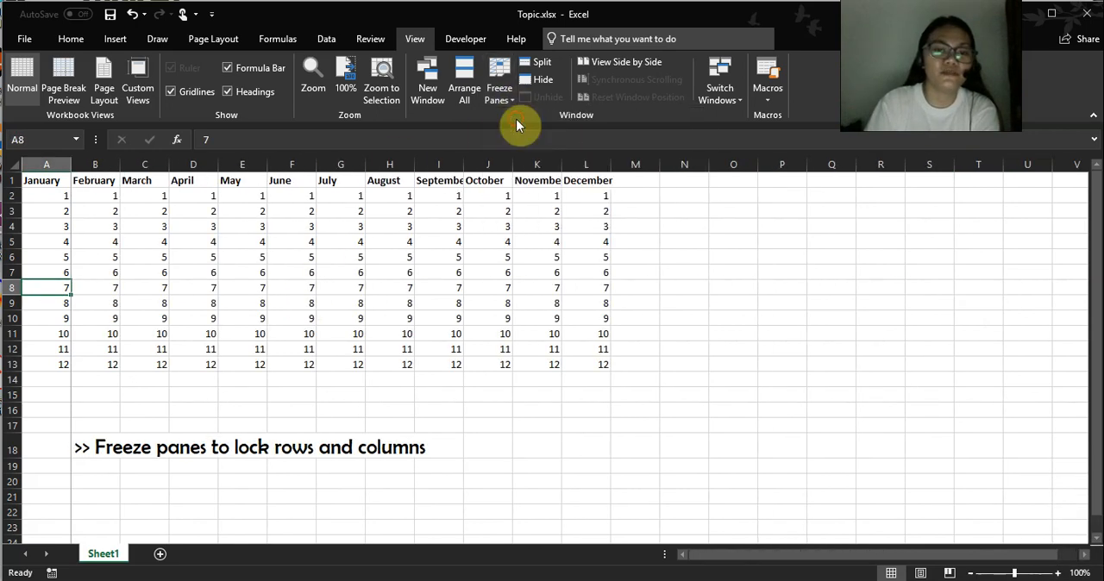
pyautogui.click(286, 256)
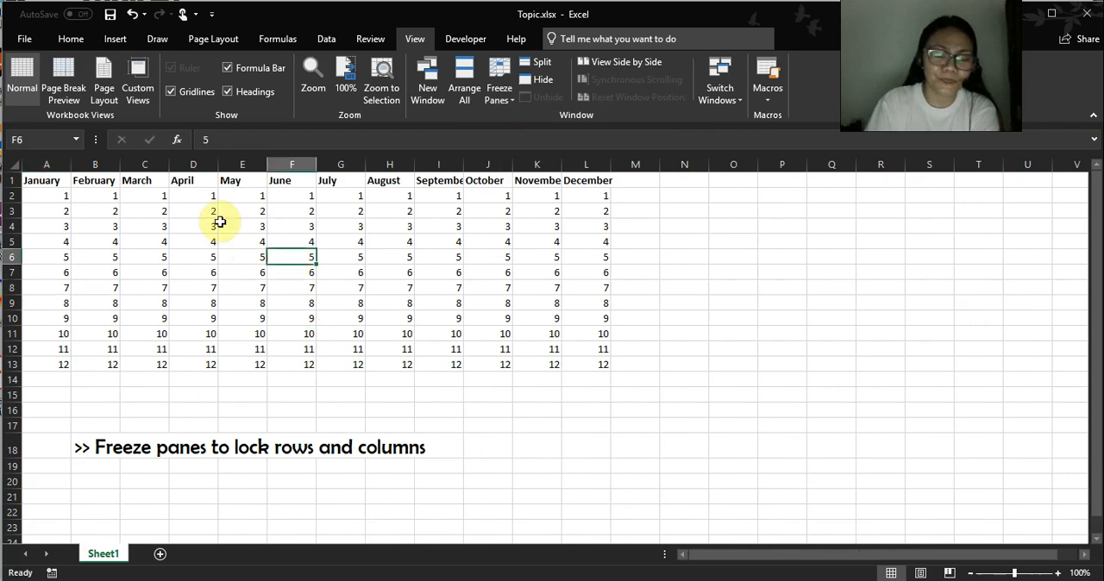
pyautogui.moveTo(58, 161); pyautogui.dragTo(247, 160)
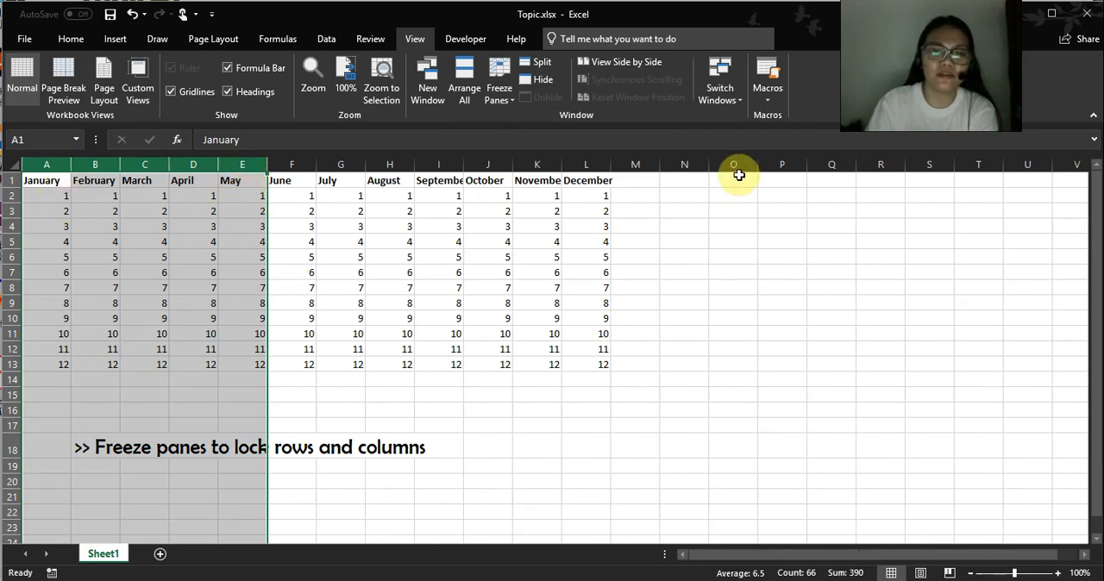
pyautogui.moveTo(632, 178); pyautogui.dragTo(1000, 188)
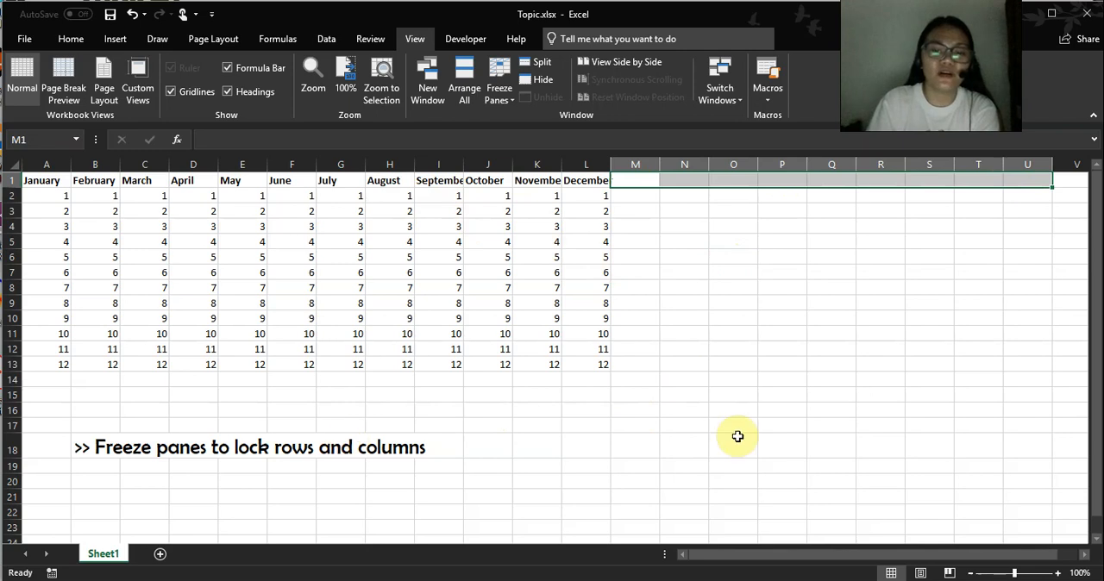
pyautogui.scroll(-3, 593, 406)
pyautogui.scroll(3, 593, 406)
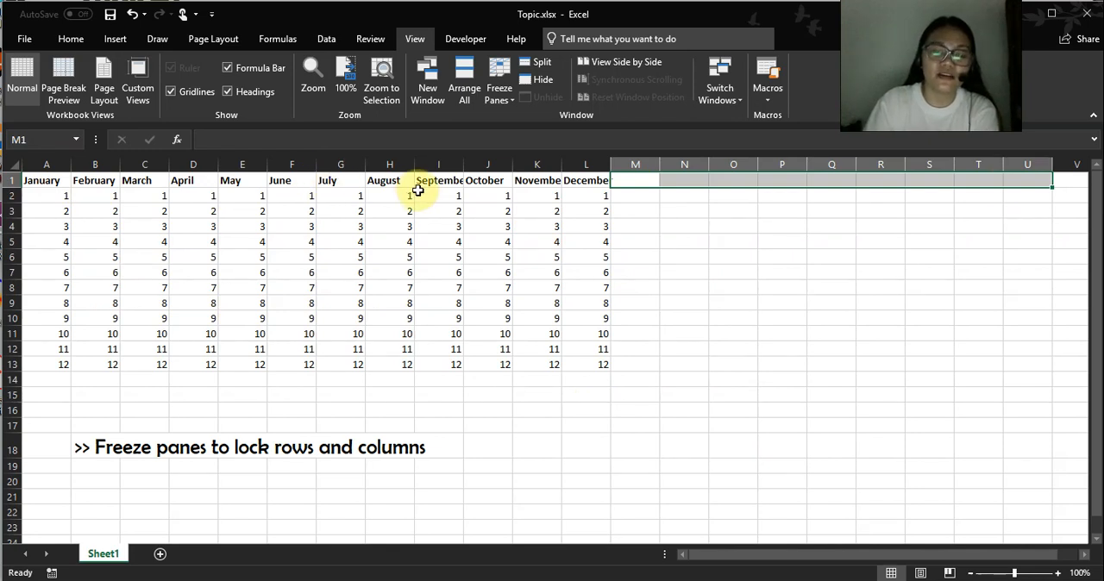
pyautogui.click(434, 274)
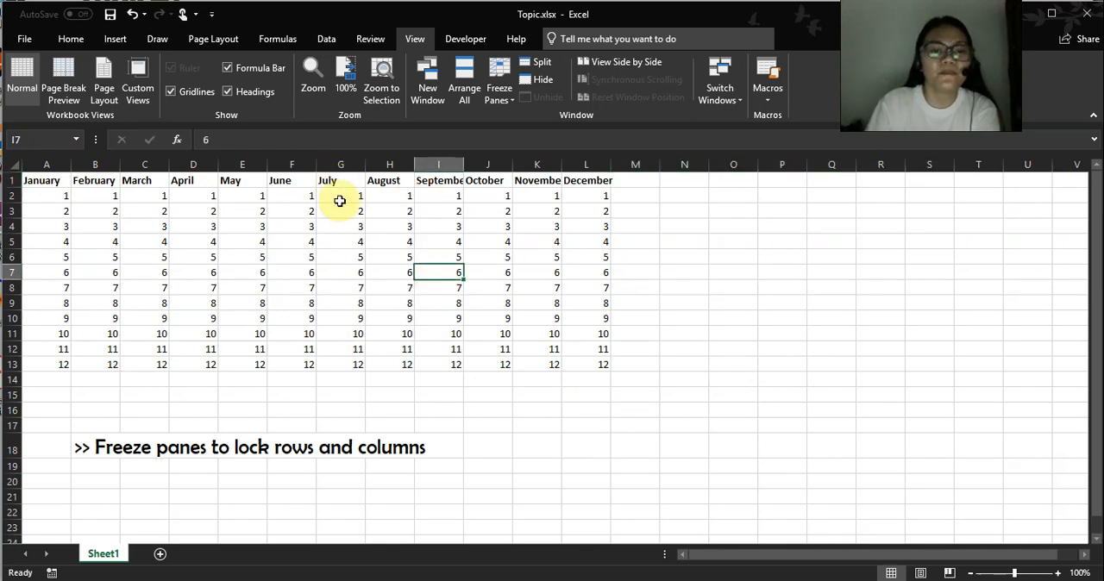
pyautogui.click(382, 199)
pyautogui.click(391, 239)
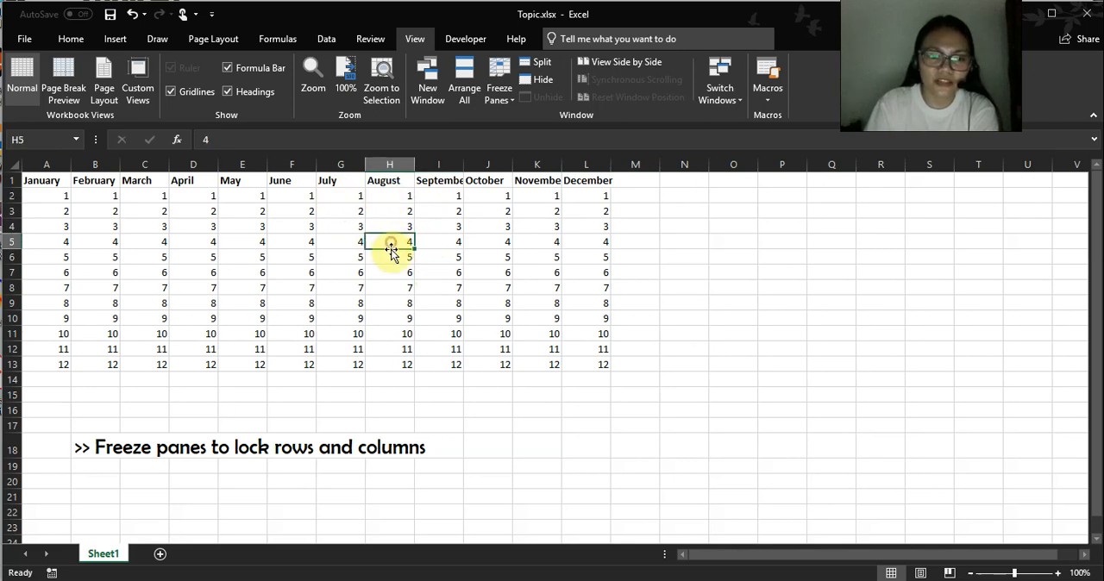
pyautogui.click(356, 181)
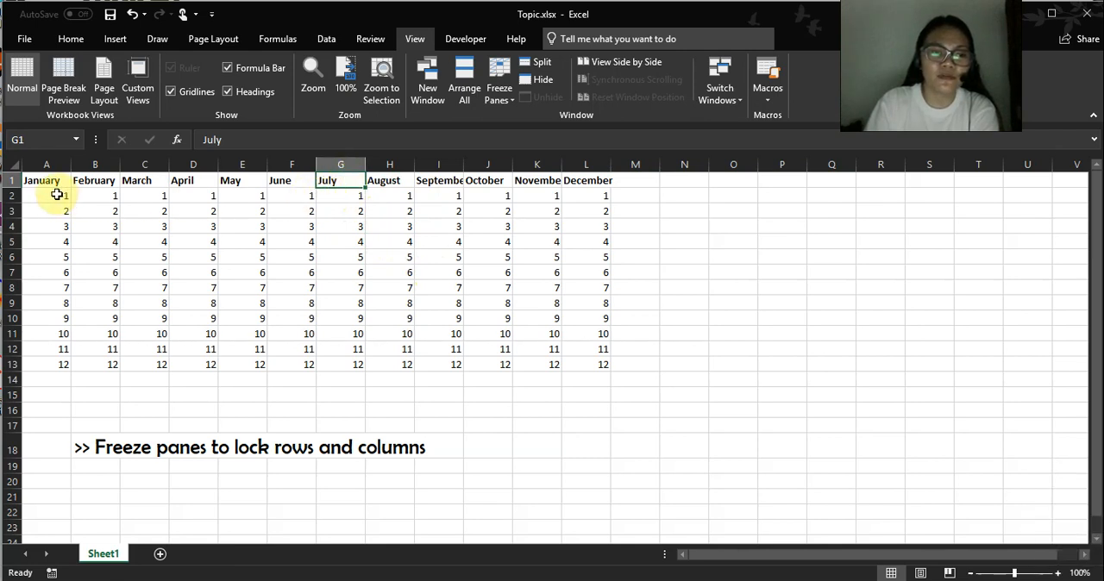
pyautogui.moveTo(55, 195); pyautogui.dragTo(335, 193)
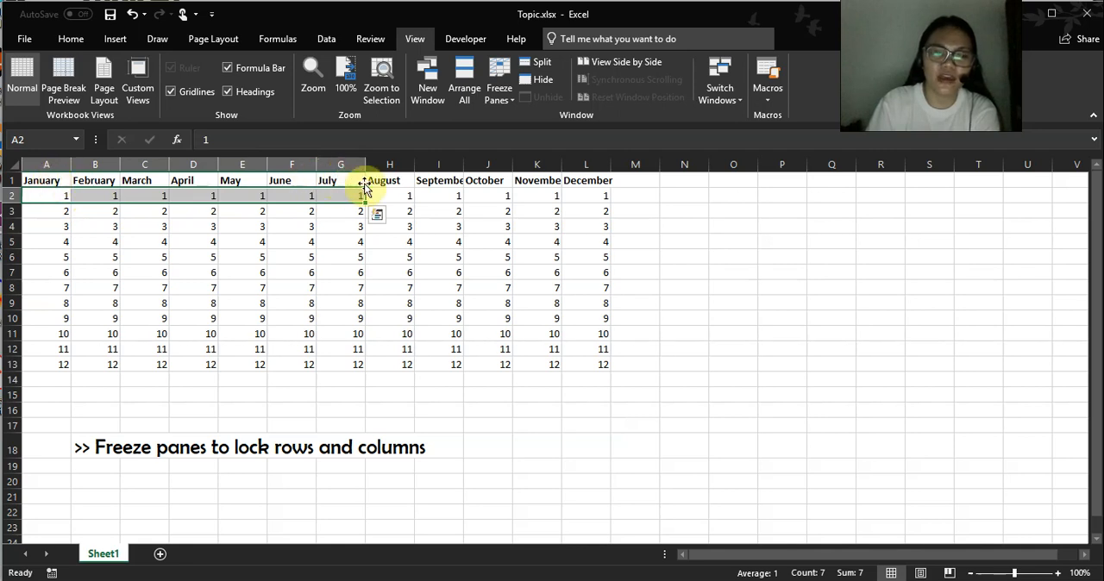
# Freeze panes at H2 to lock the heading row and columns A to G, January through July.
pyautogui.click(389, 194)
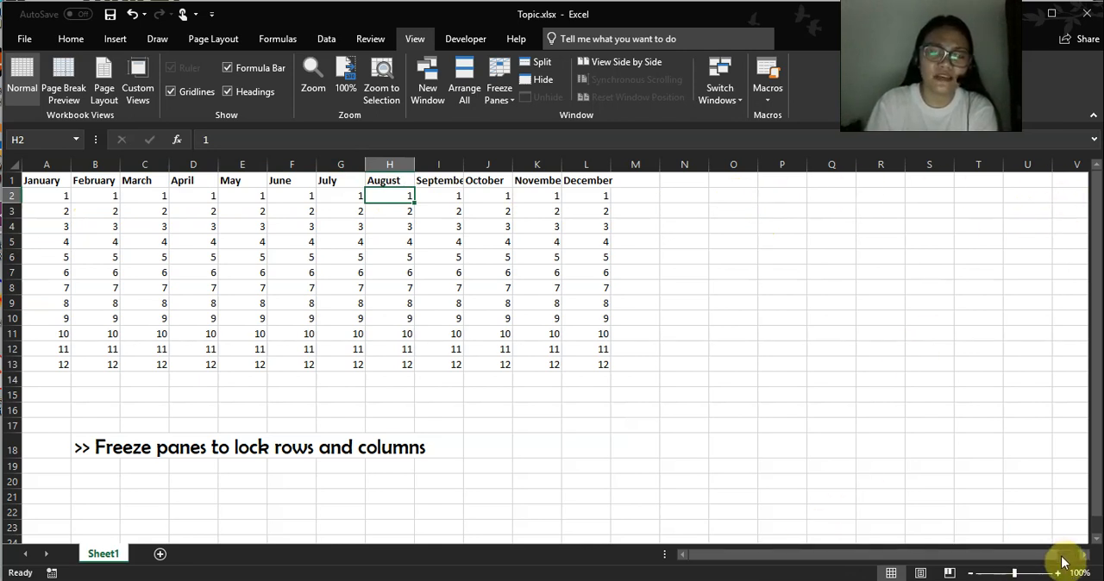
pyautogui.click(395, 216)
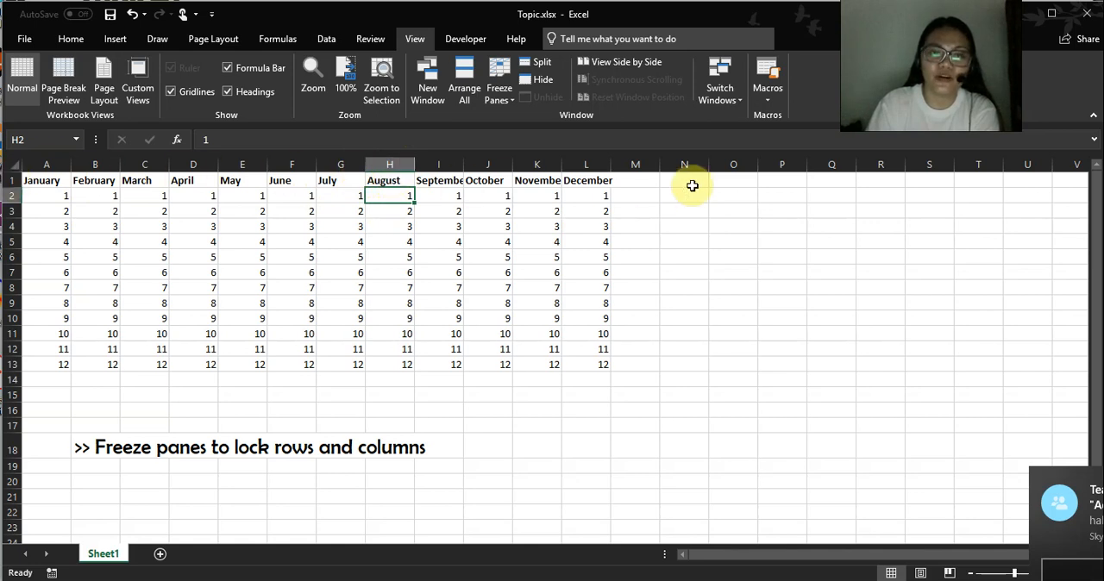
pyautogui.click(516, 102)
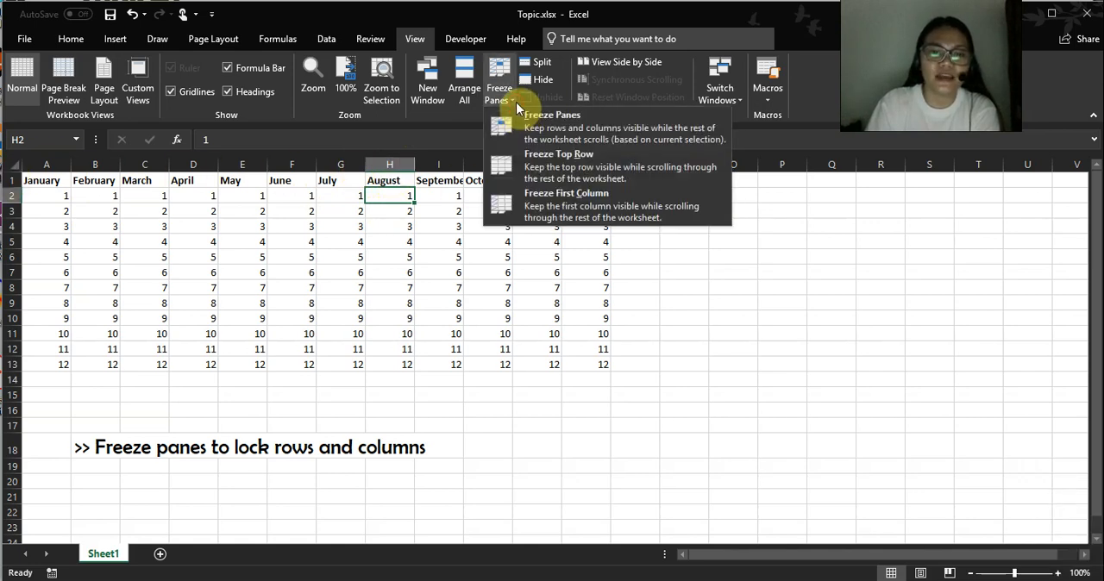
pyautogui.click(559, 128)
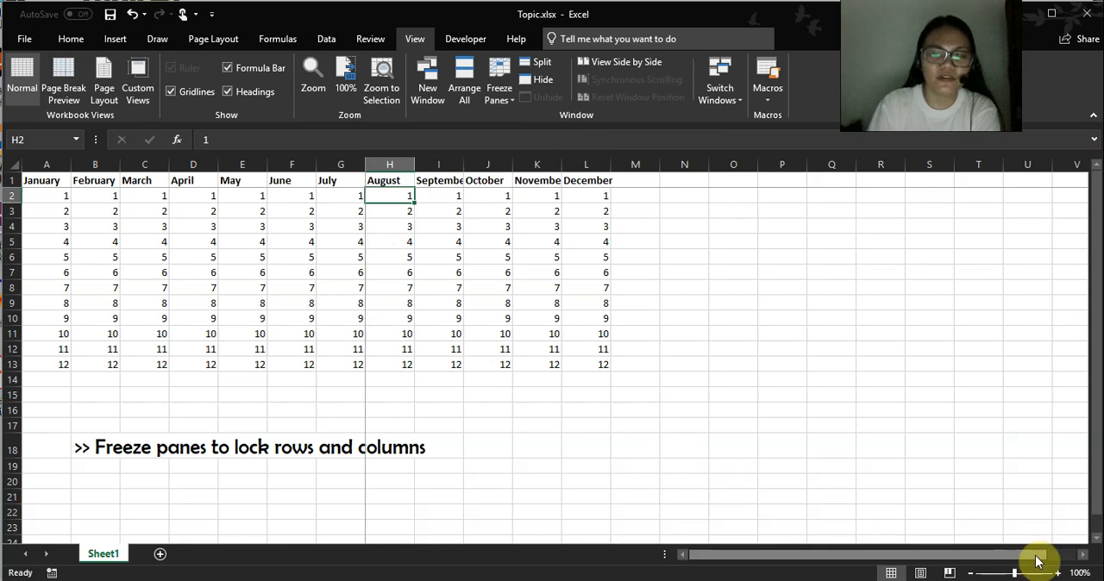
# Examine the sheet far to the right and further down to check that row 1 and columns A to G stay in view.
pyautogui.moveTo(1083, 556); pyautogui.dragTo(1083, 556)
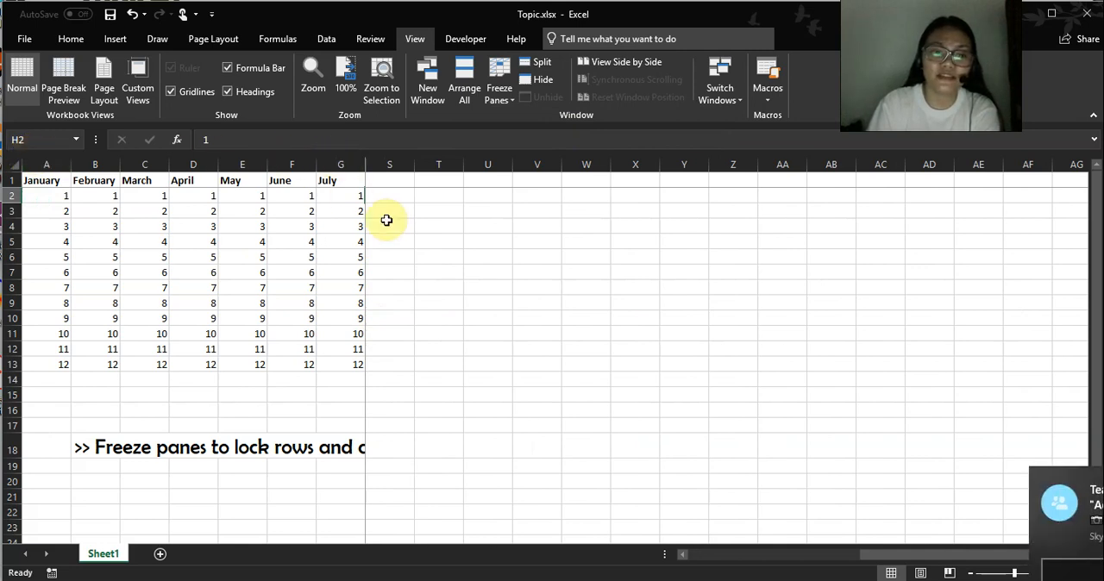
pyautogui.moveTo(980, 556); pyautogui.dragTo(768, 561)
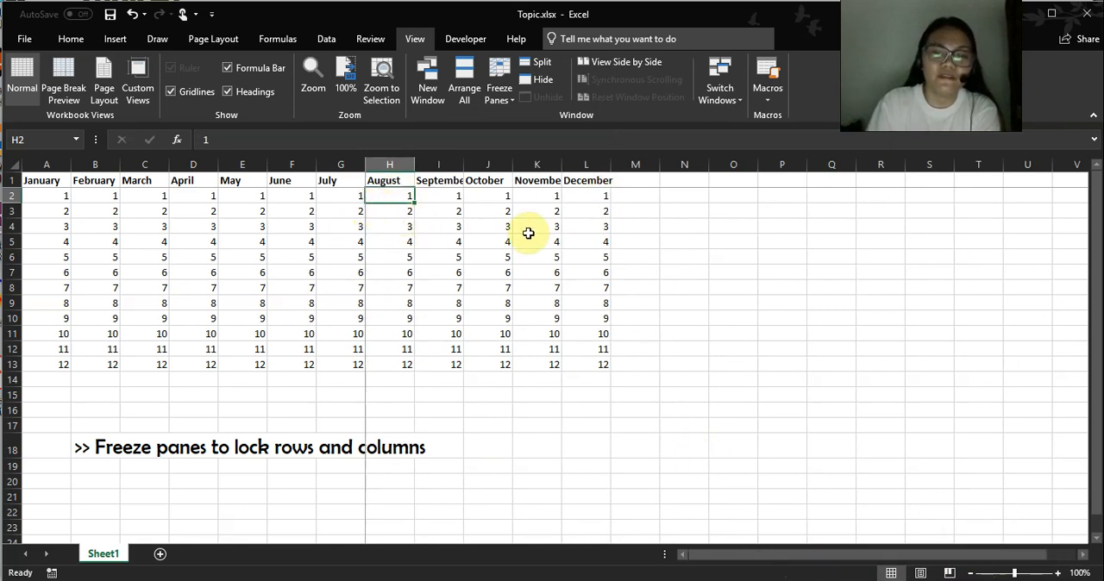
pyautogui.scroll(-4, 498, 234)
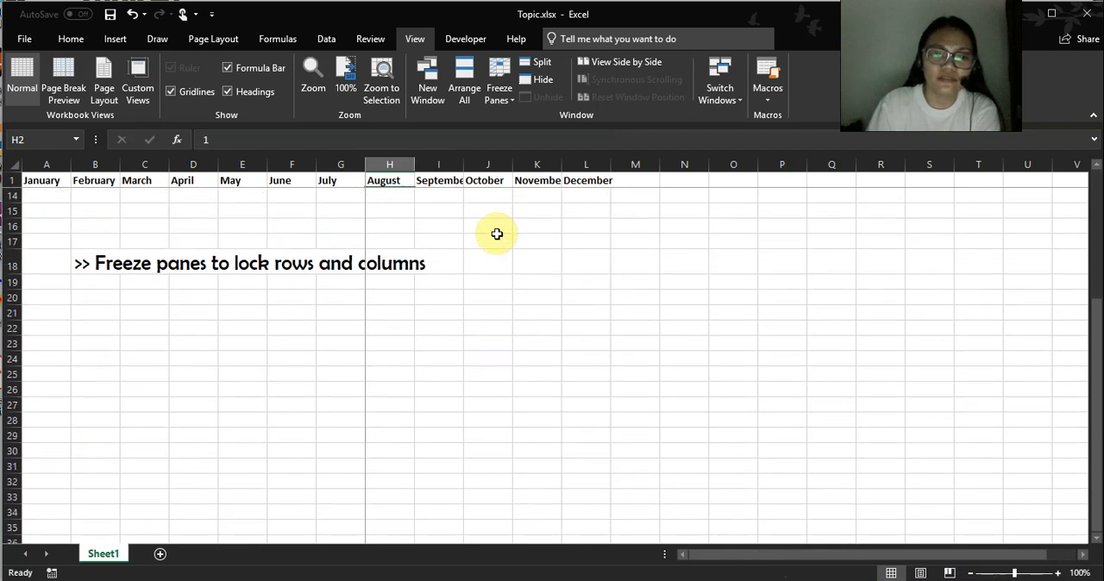
pyautogui.scroll(4, 497, 234)
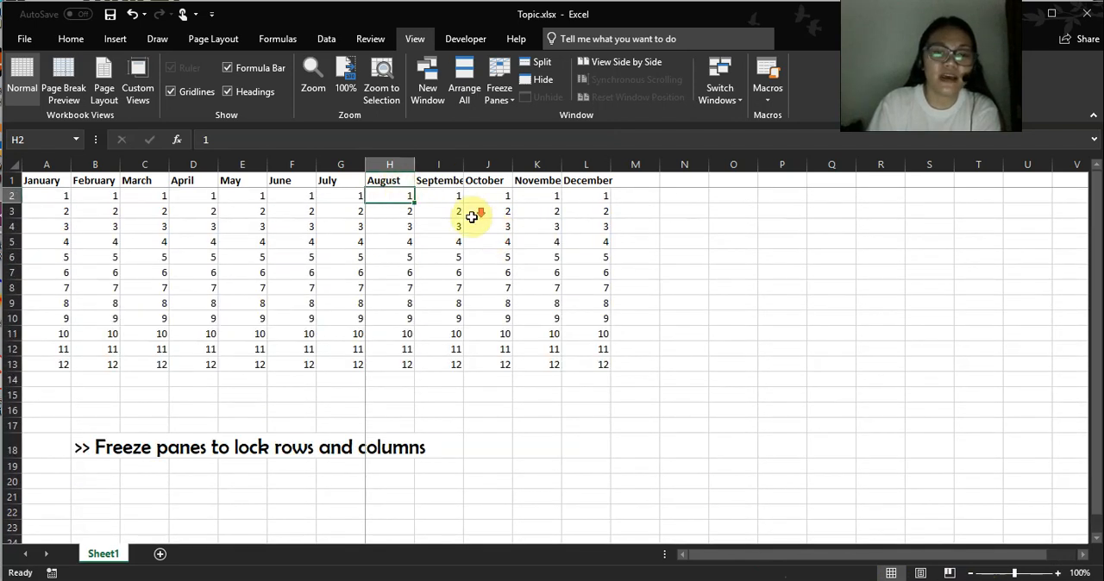
pyautogui.scroll(-2, 422, 198)
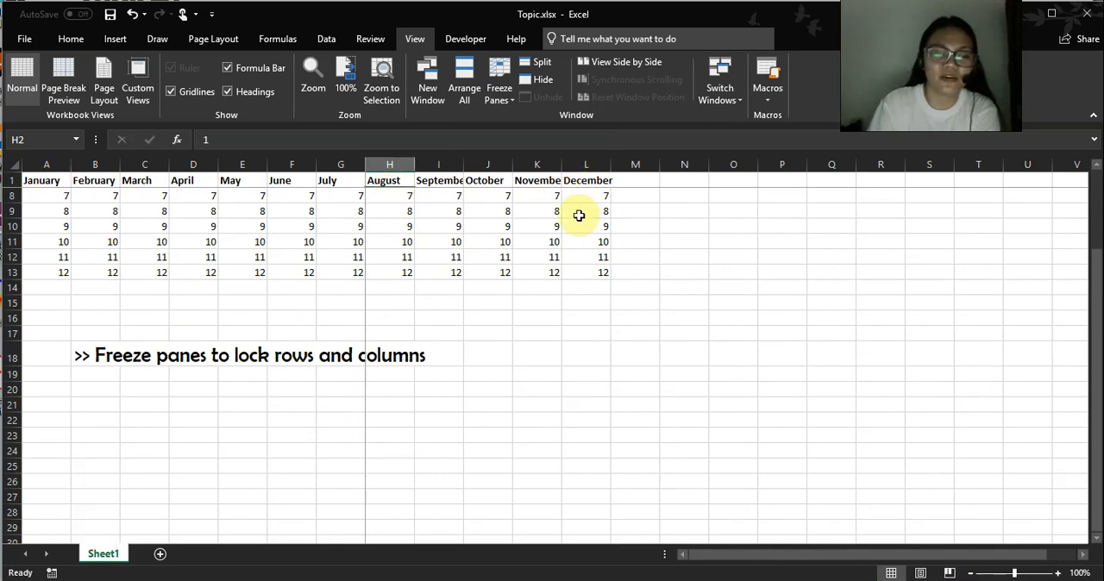
pyautogui.scroll(-3, 578, 215)
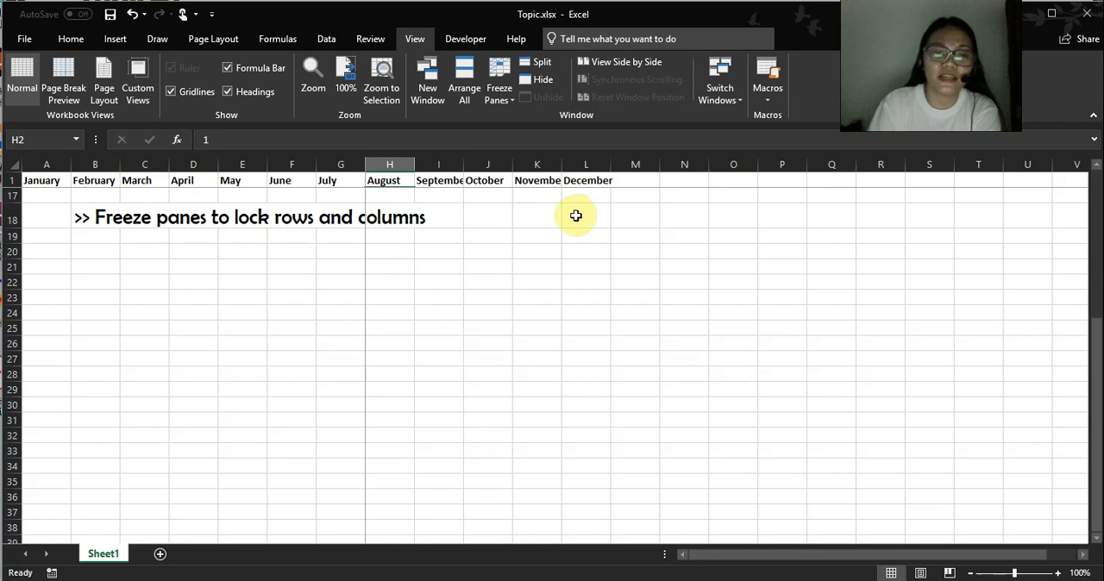
pyautogui.scroll(5, 576, 216)
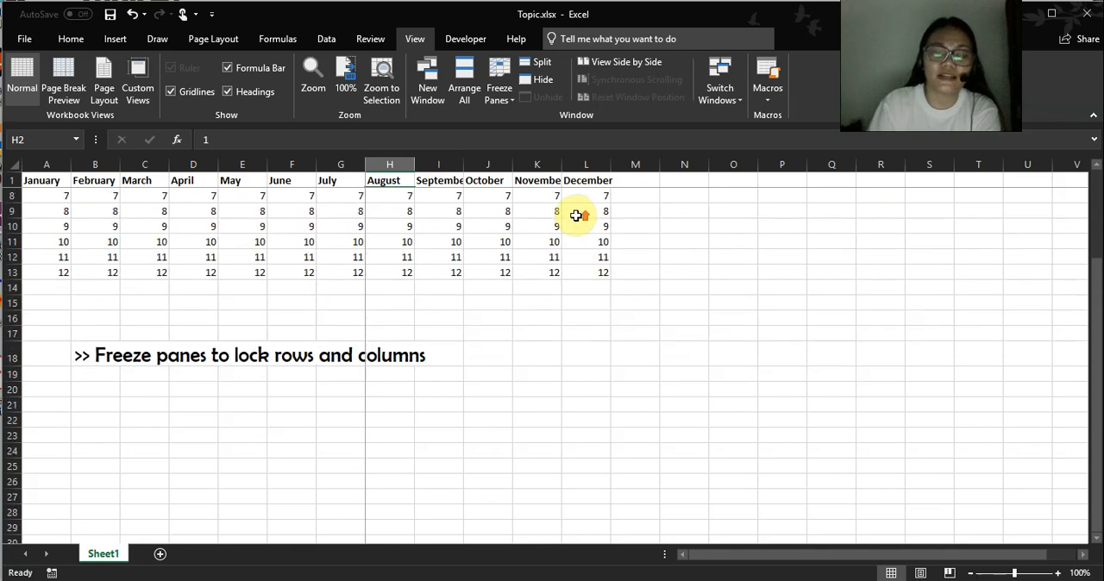
# Unfreeze the panes that lock row 1 and columns A to G, and select H5.
pyautogui.click(378, 181)
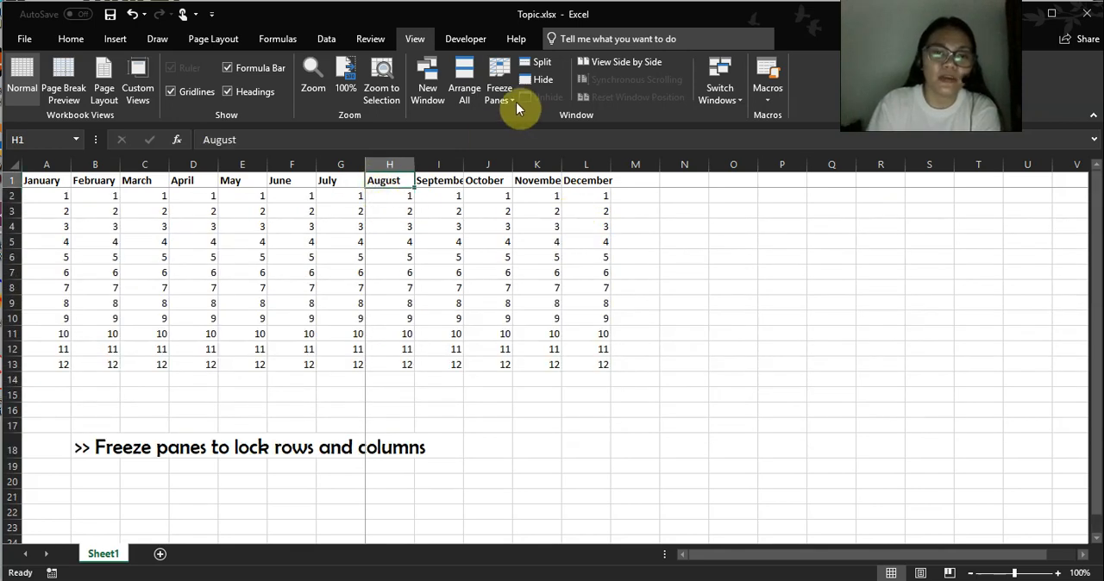
pyautogui.click(515, 101)
pyautogui.click(515, 128)
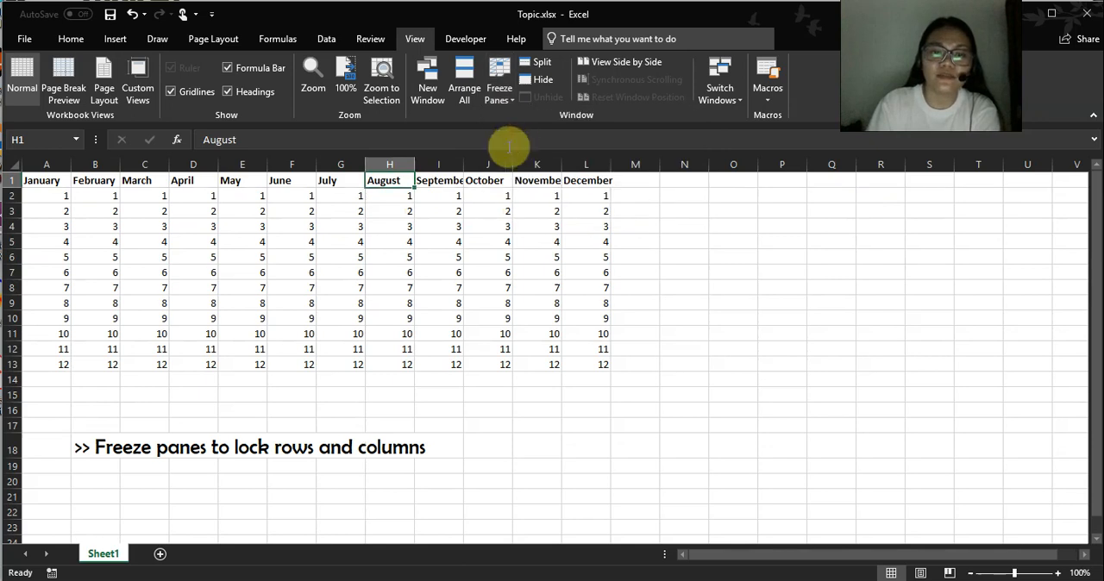
pyautogui.click(397, 241)
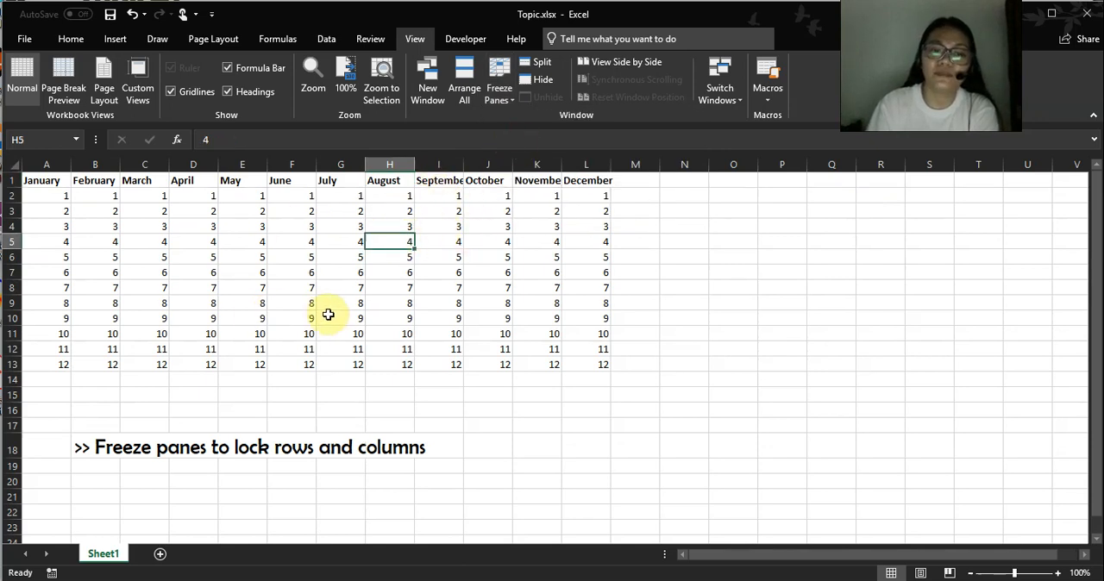
# Freeze panes at I7 to lock rows 1 to 6 and columns A to H, January through August.
pyautogui.click(437, 271)
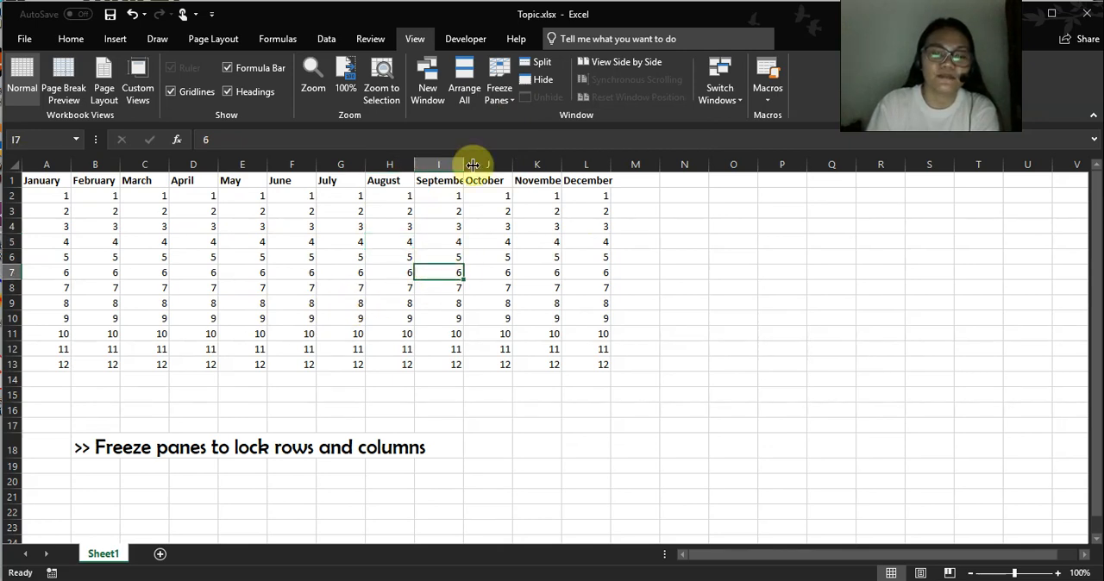
pyautogui.click(501, 100)
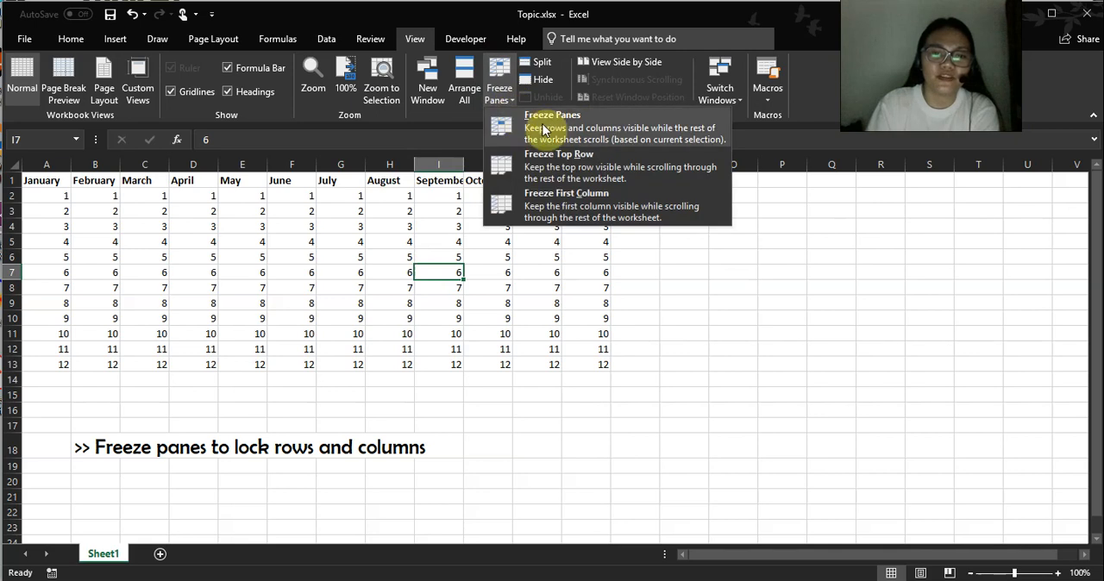
pyautogui.click(590, 130)
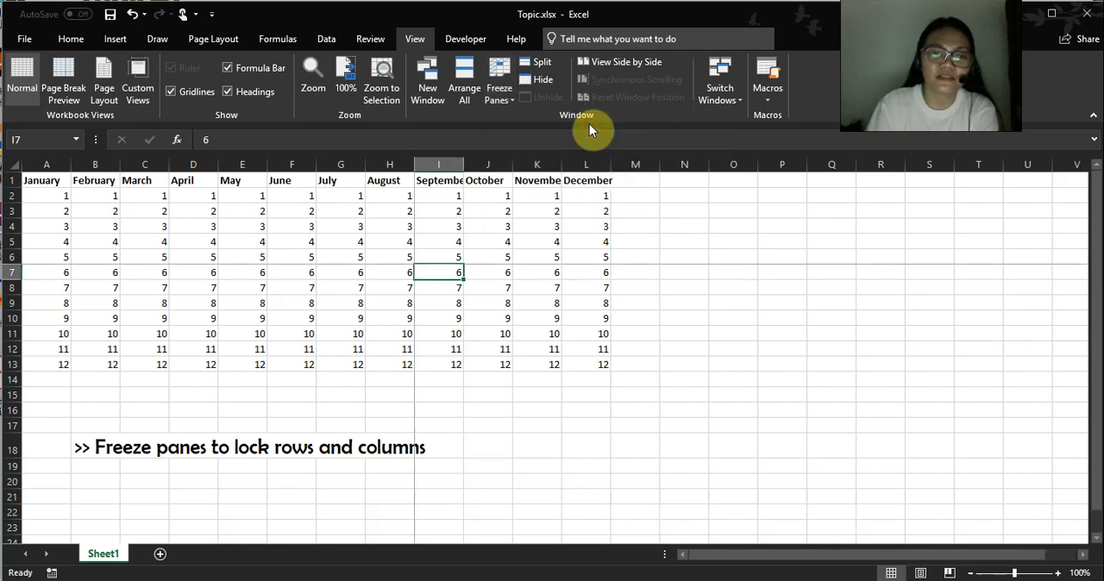
# Select I6, I7 and H7 in turn to point out the cells bordering the freeze lines.
pyautogui.click(433, 253)
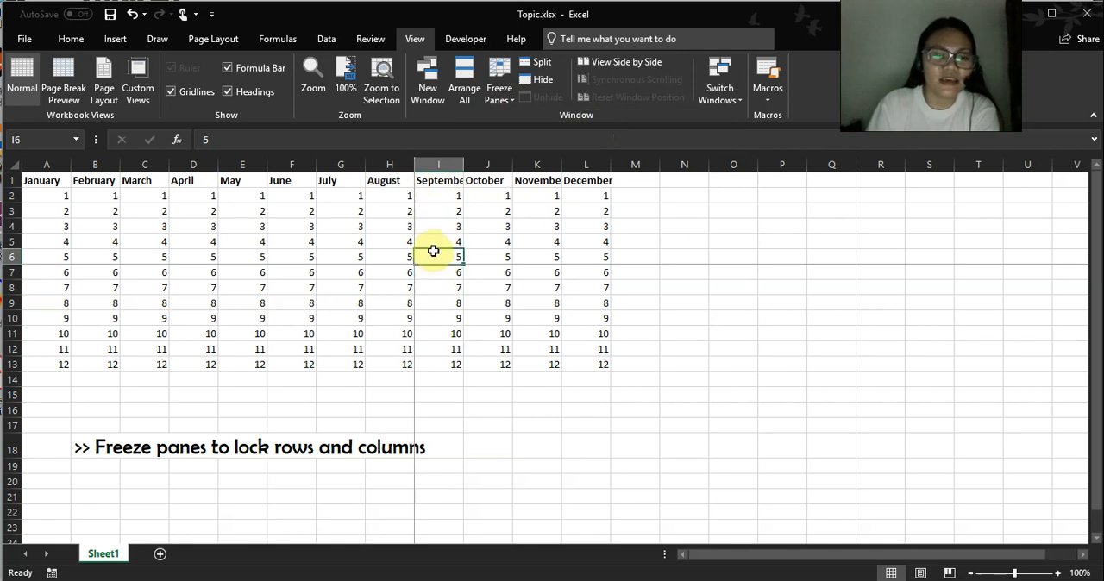
pyautogui.click(442, 270)
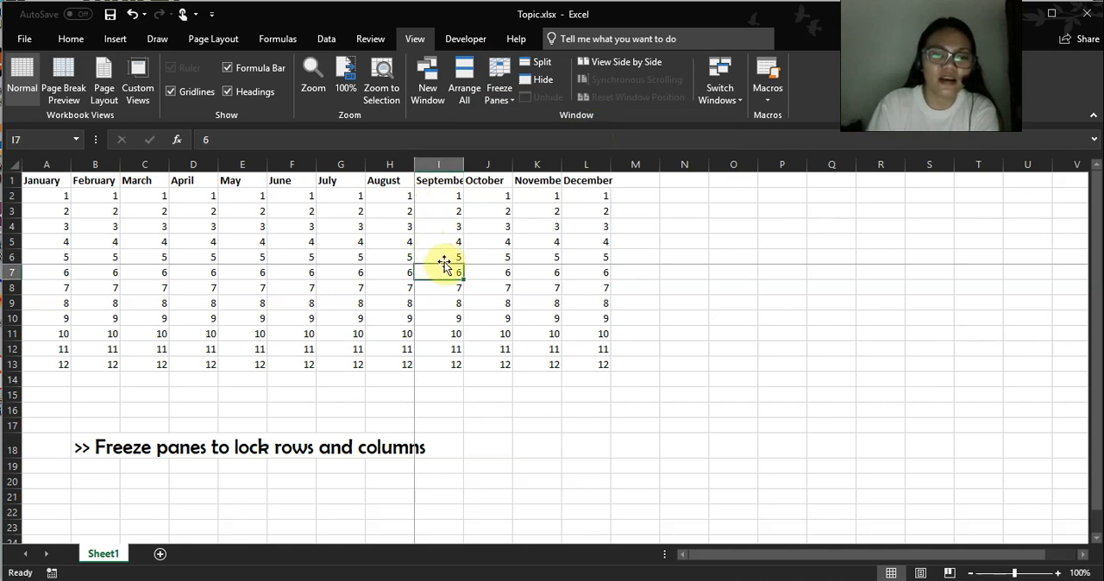
pyautogui.click(444, 258)
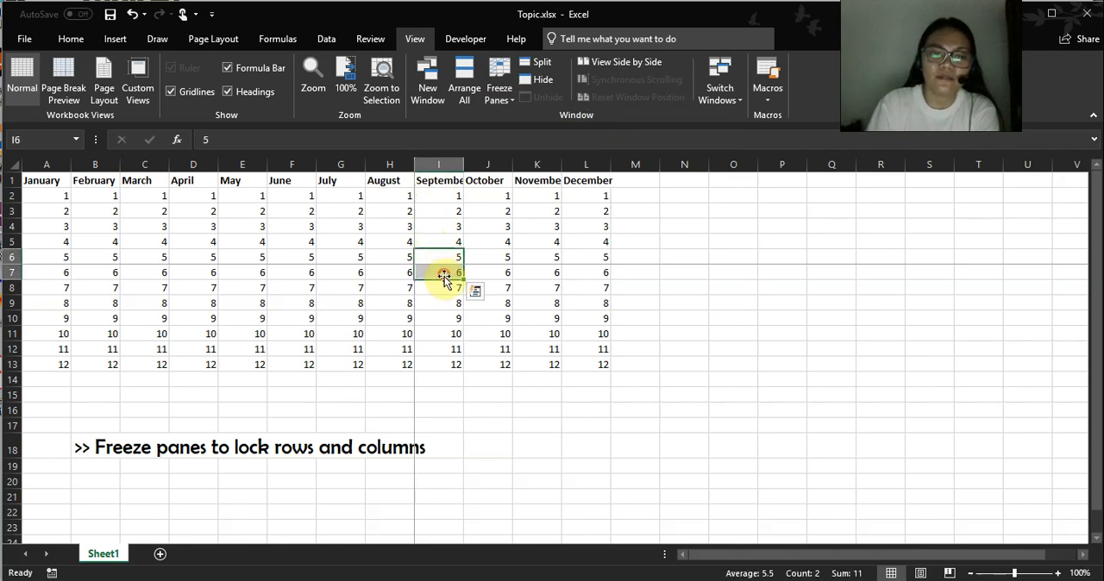
pyautogui.click(446, 270)
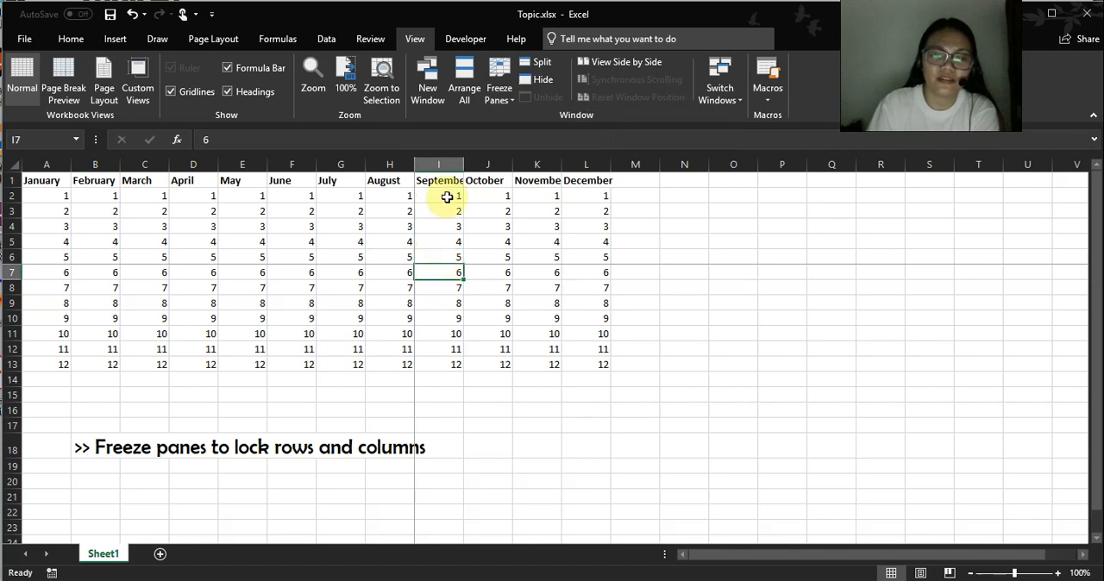
pyautogui.click(400, 274)
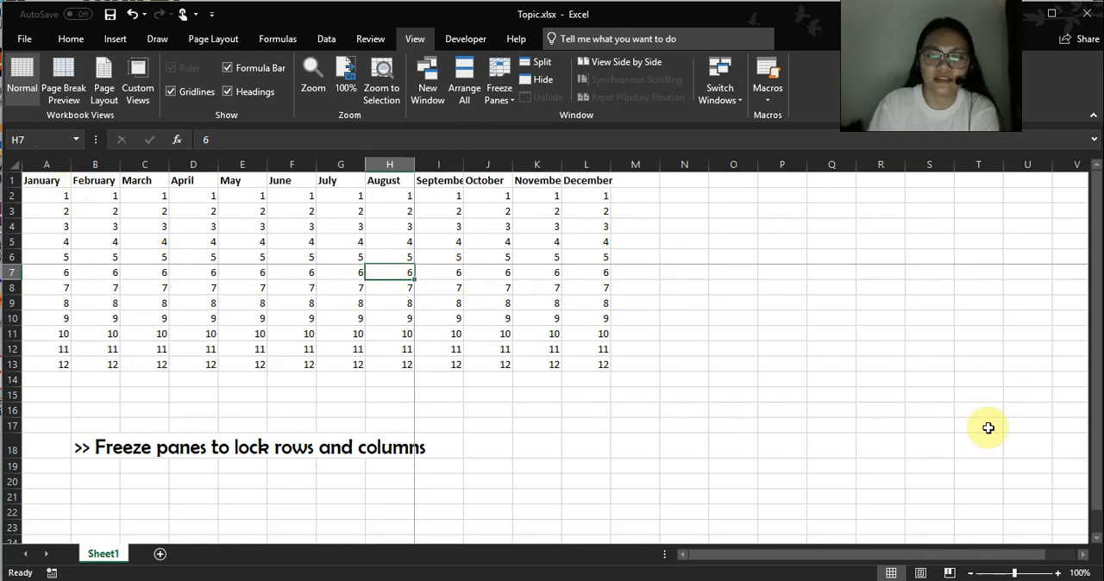
# Check far right and further down whether columns A to H and rows 1 to 6 stay in view, and return to I7.
pyautogui.click(1084, 559)
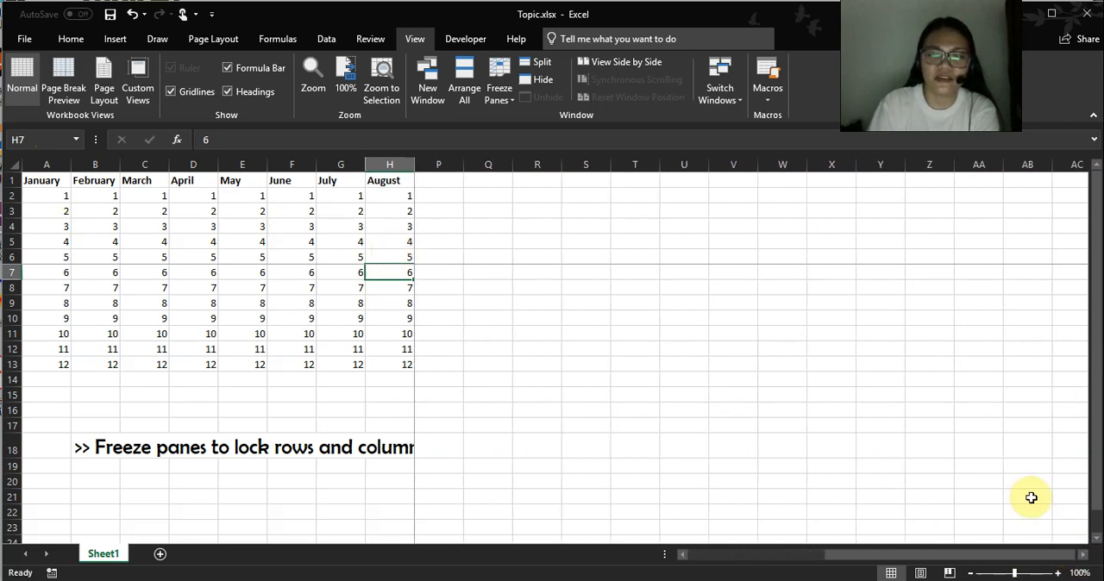
pyautogui.moveTo(855, 557); pyautogui.dragTo(680, 555)
pyautogui.scroll(-1, 464, 300)
pyautogui.scroll(-1, 463, 298)
pyautogui.scroll(2, 438, 288)
pyautogui.click(441, 273)
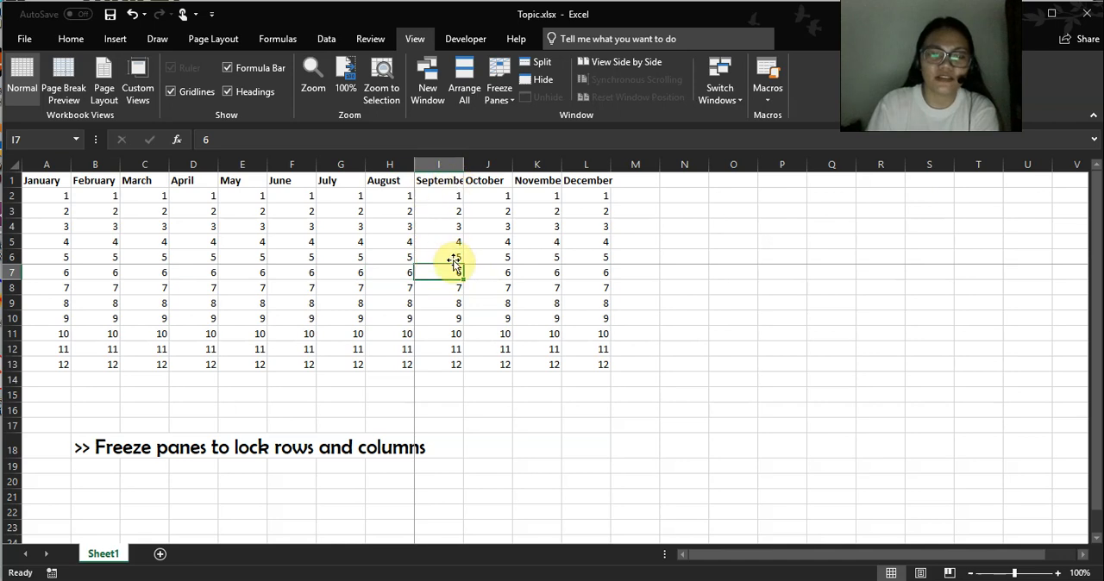
# Unfreeze the panes that lock rows 1 to 6 and columns A to H.
pyautogui.scroll(-4, 453, 263)
pyautogui.scroll(-9, 470, 295)
pyautogui.scroll(-19, 453, 279)
pyautogui.scroll(20, 453, 279)
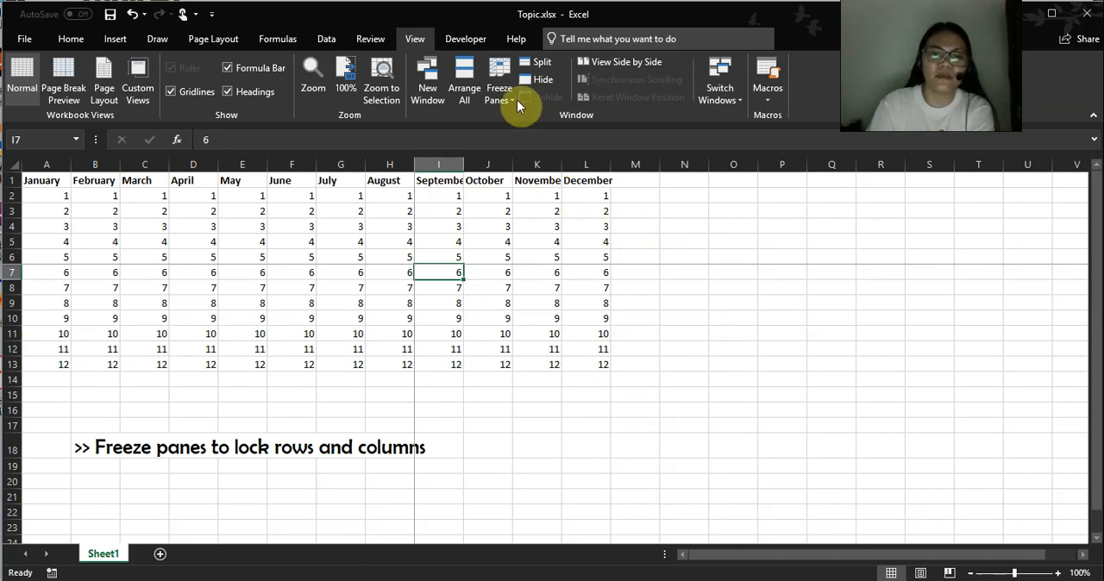
pyautogui.click(509, 94)
pyautogui.click(518, 119)
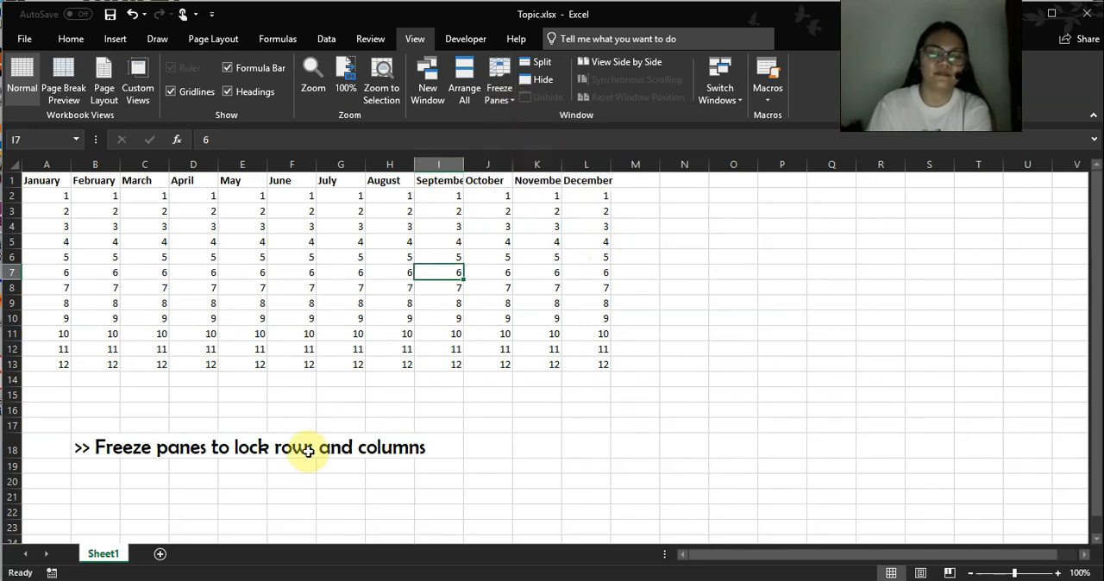
# Copy the "Hide or show rows or columns" topic from the other workbook's Topic1 sheet and paste it over the heading in B18.
pyautogui.hotkey('alt', 'Tab')
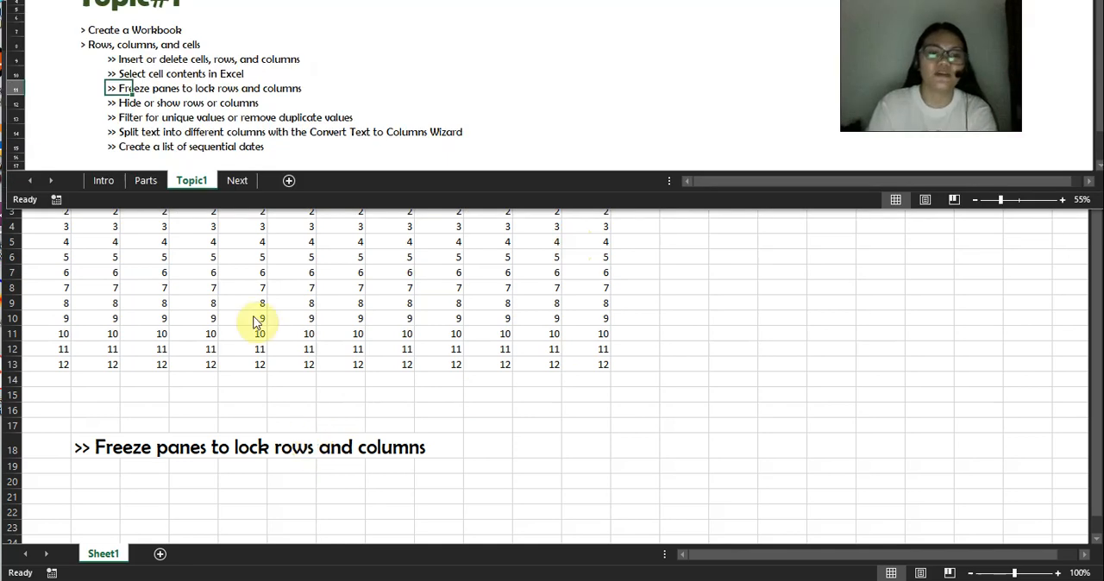
pyautogui.click(117, 103)
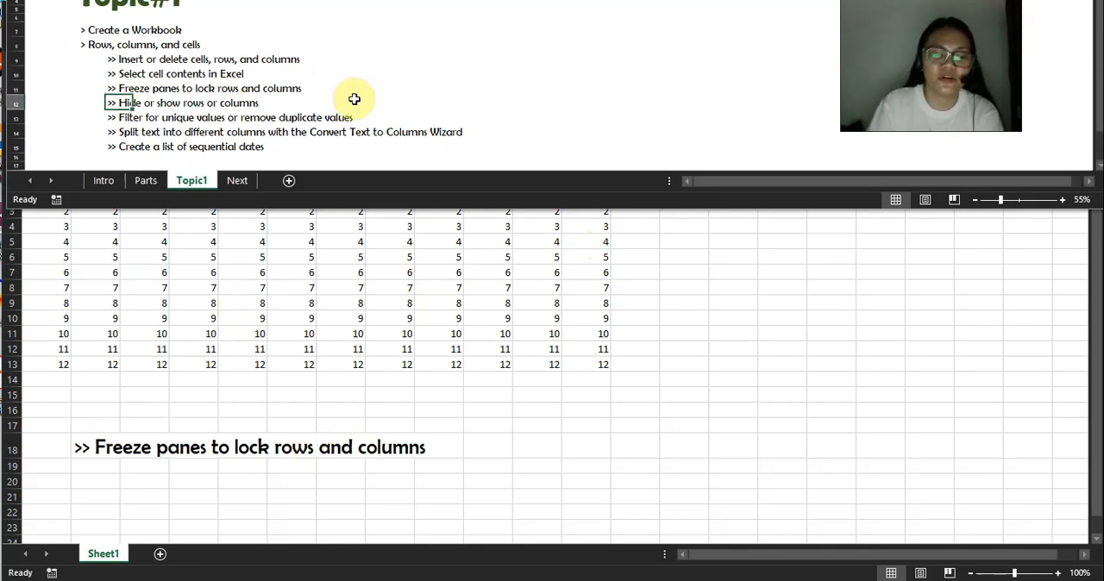
pyautogui.hotkey('ctrl', 'c')
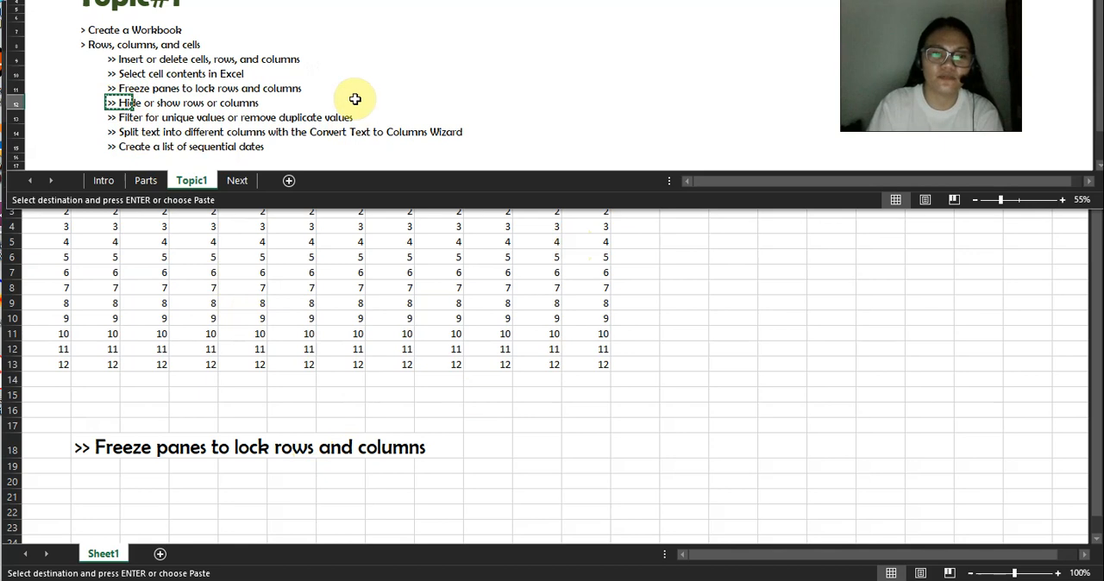
pyautogui.hotkey('alt', 'Tab')
pyautogui.click(110, 445)
pyautogui.hotkey('ctrl', 'v')
pyautogui.click(418, 334)
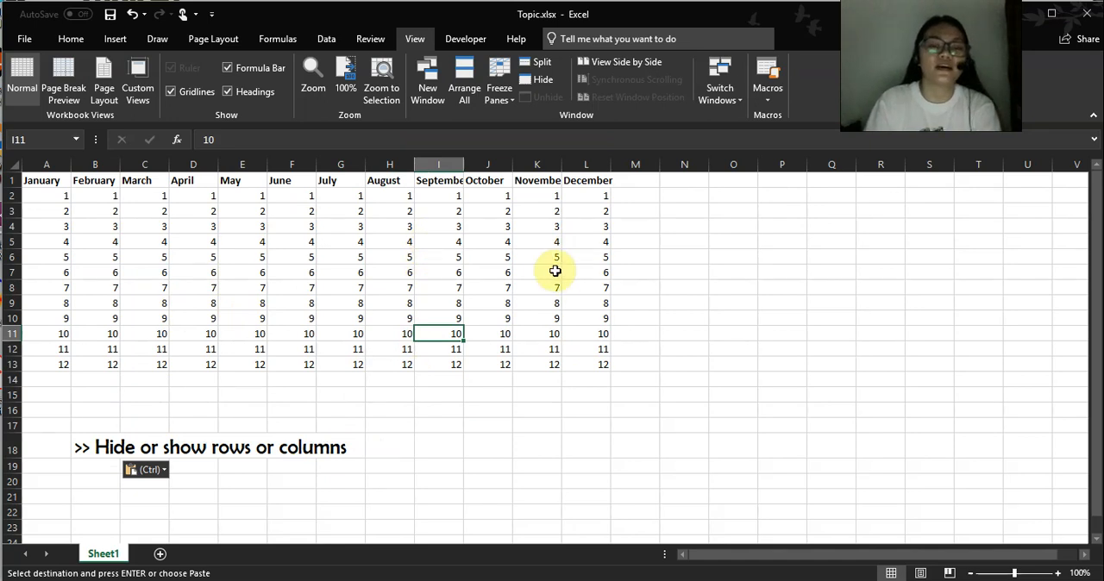
# Hide rows 2 to 5 and select F10.
pyautogui.click(70, 38)
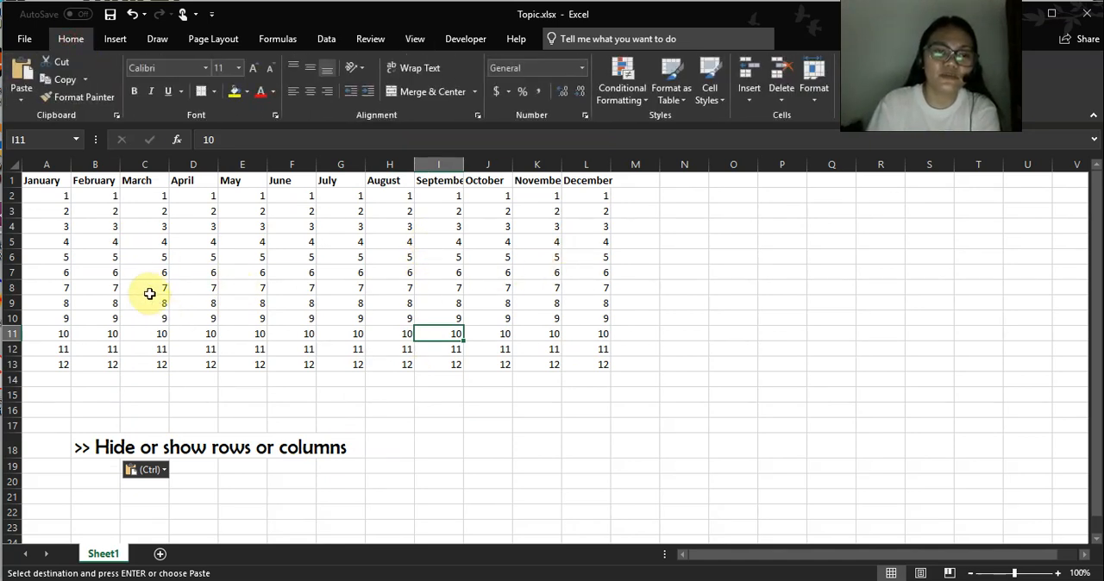
pyautogui.click(10, 195)
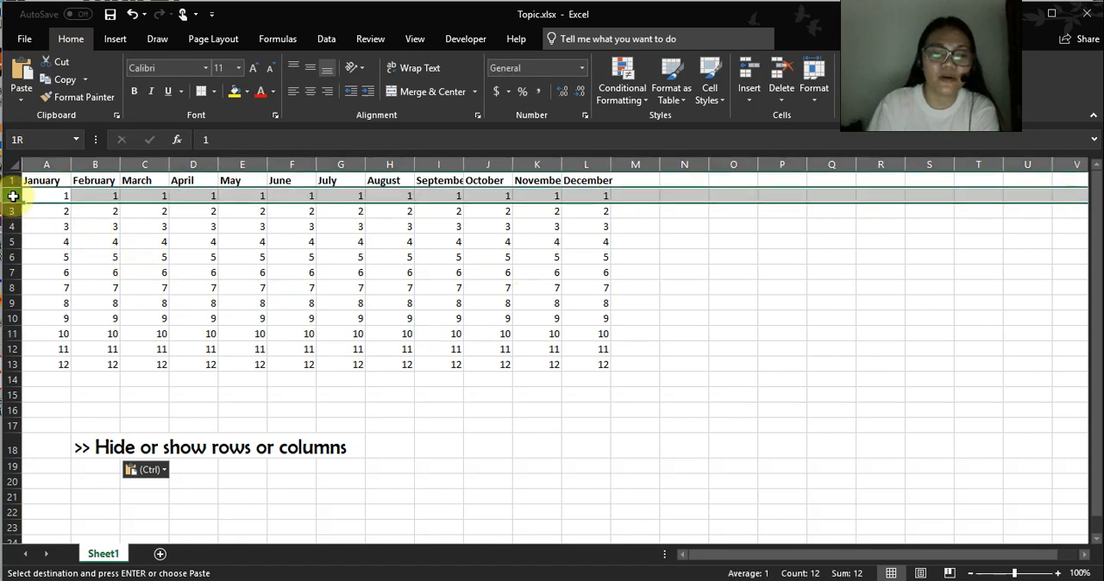
pyautogui.moveTo(12, 199); pyautogui.dragTo(12, 242)
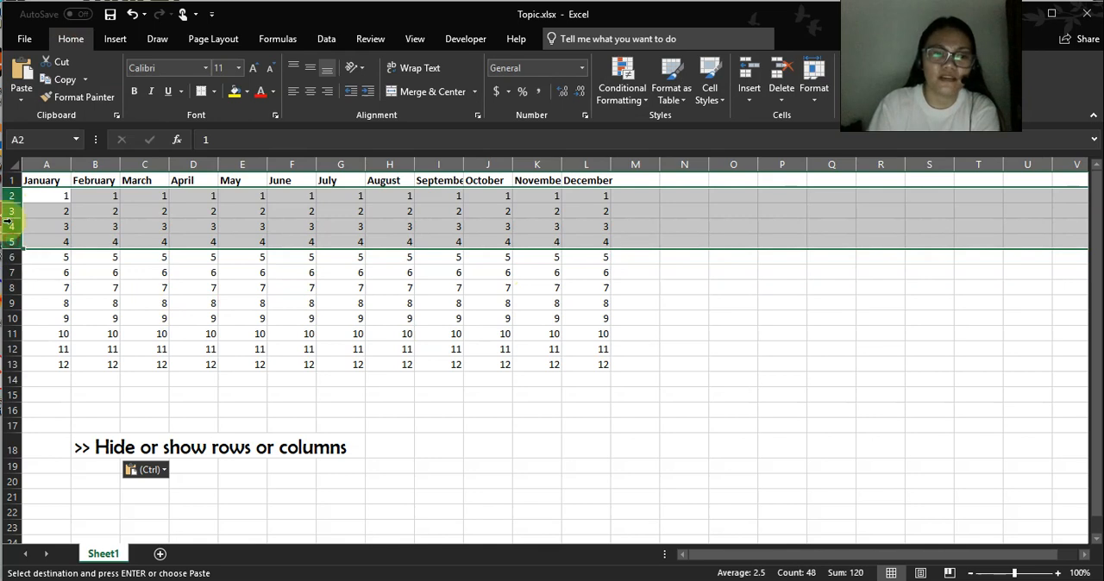
pyautogui.rightClick(12, 218)
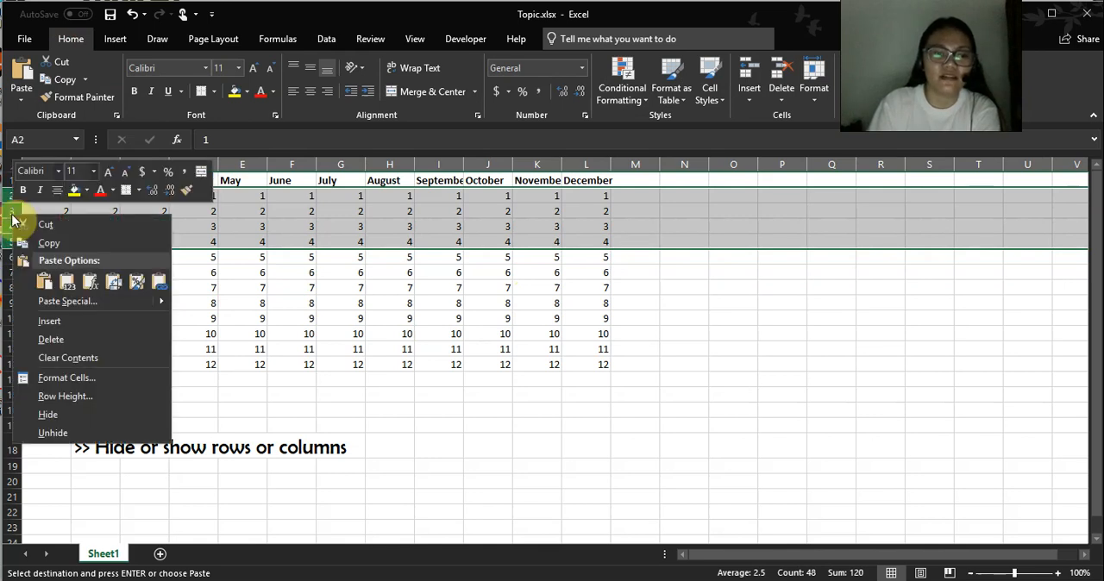
pyautogui.click(72, 415)
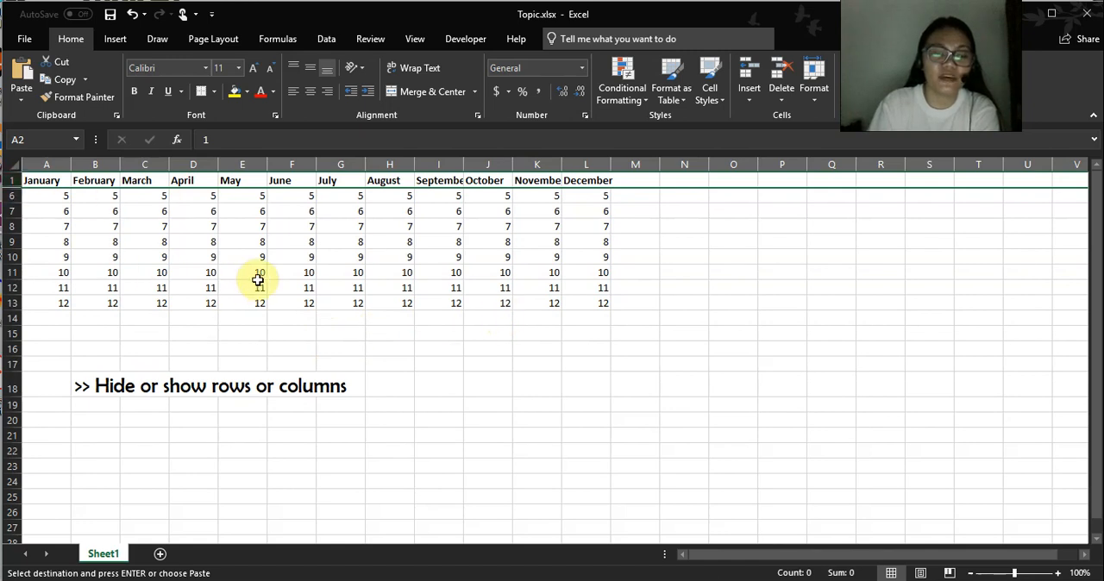
pyautogui.click(298, 264)
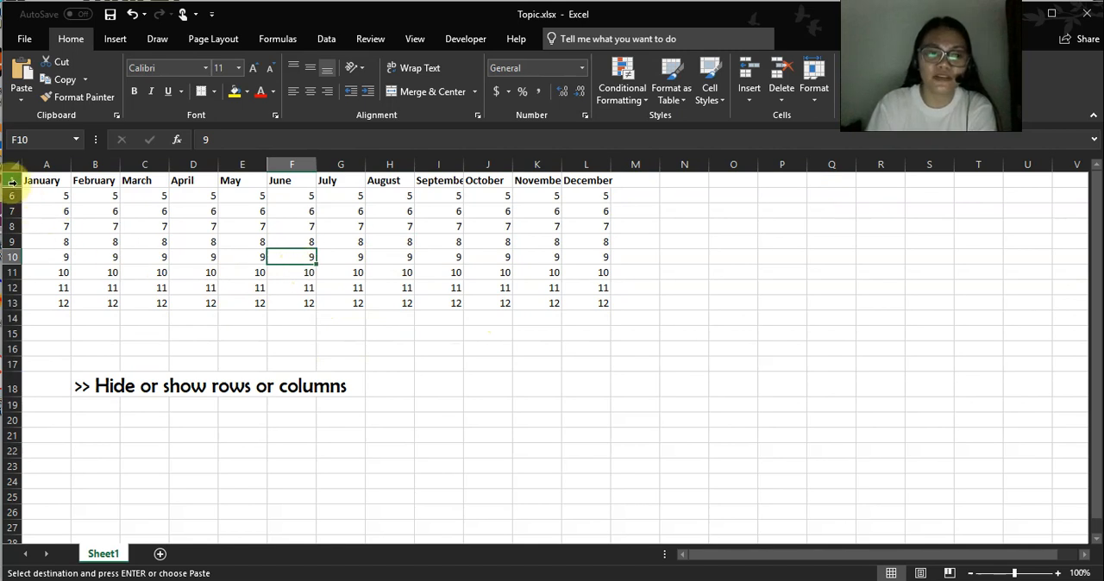
# Unhide rows 2 to 5 between rows 1 and 6, and select G4.
pyautogui.moveTo(8, 180); pyautogui.dragTo(13, 179)
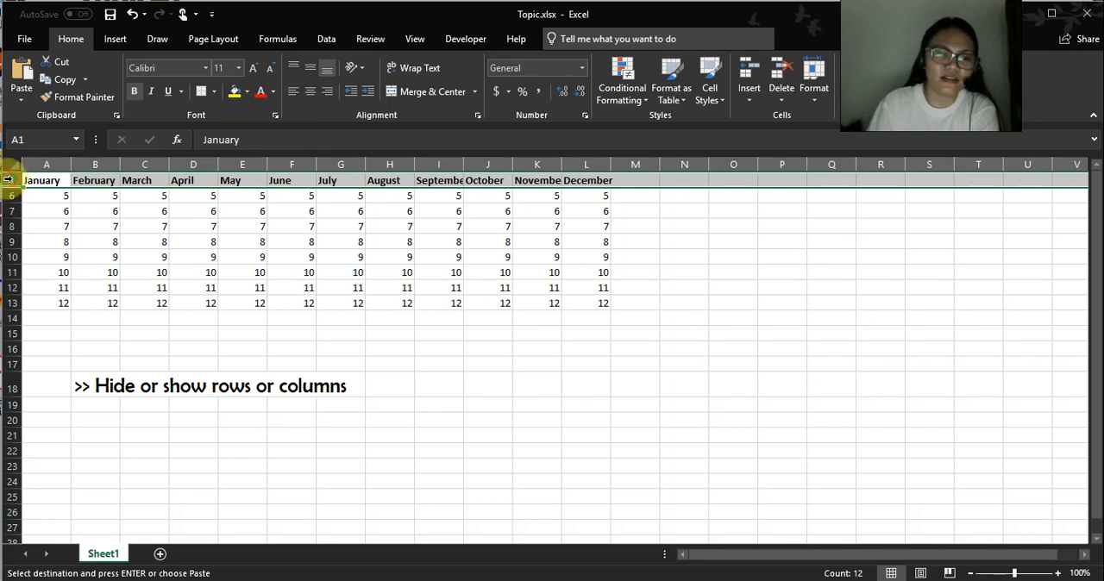
pyautogui.moveTo(12, 180); pyautogui.dragTo(13, 195)
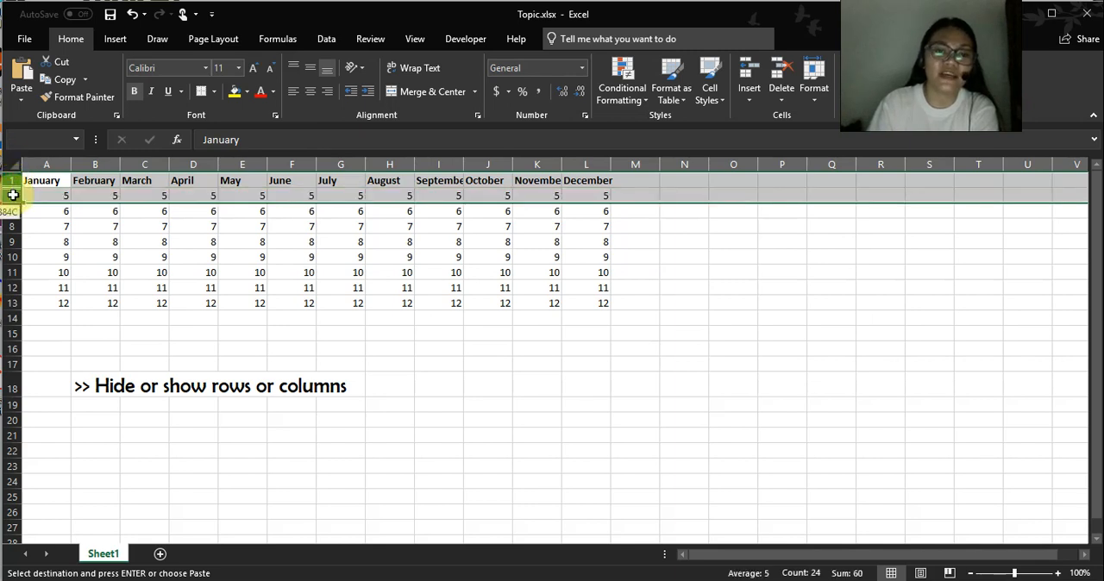
pyautogui.rightClick(13, 196)
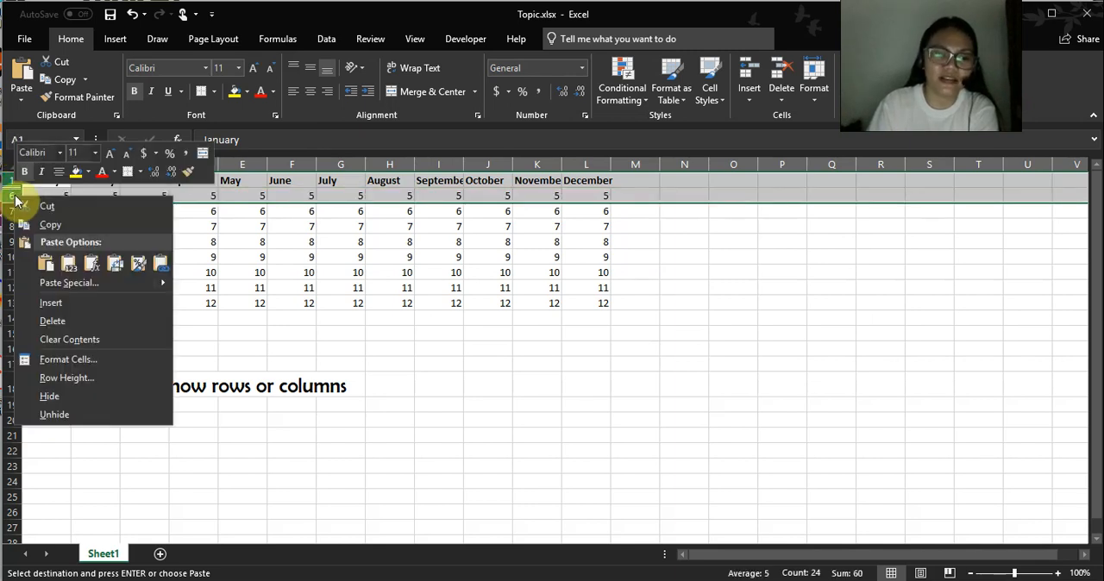
pyautogui.click(53, 415)
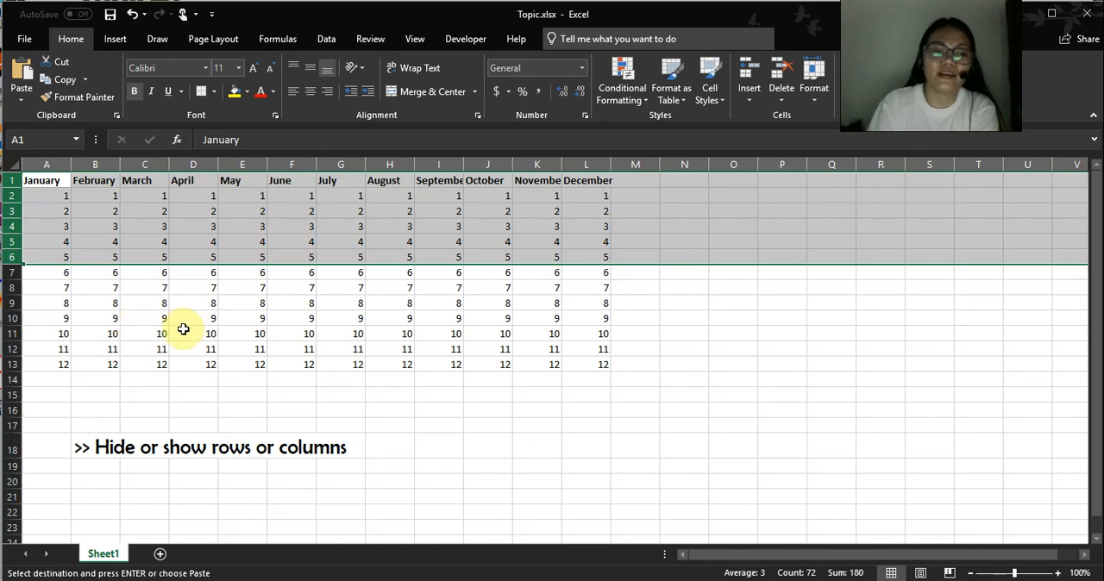
pyautogui.click(326, 229)
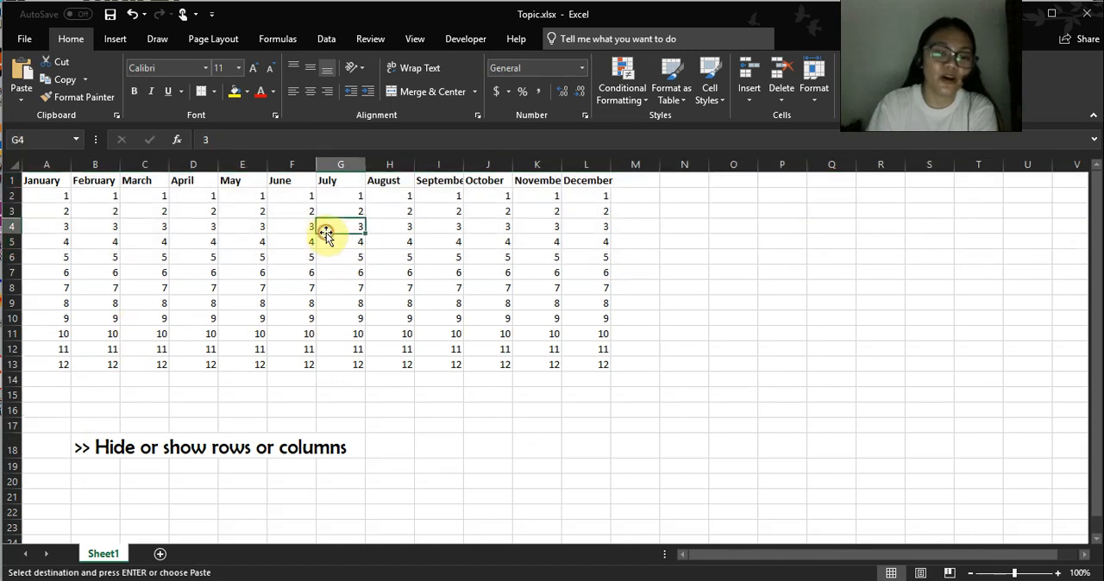
# Hide columns G to I, which hold July, August and September.
pyautogui.click(346, 163)
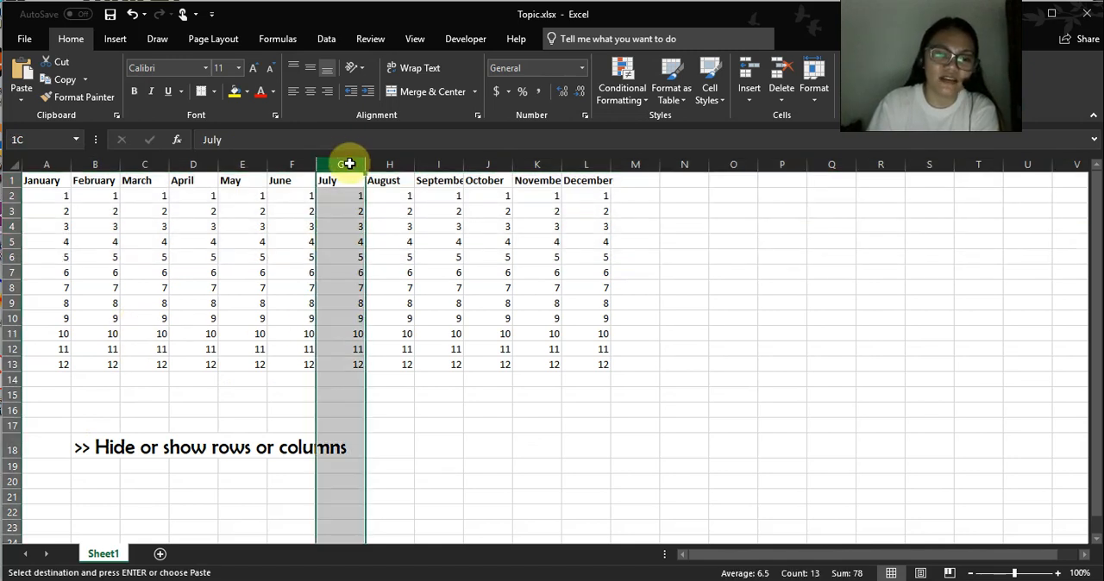
pyautogui.moveTo(350, 163); pyautogui.dragTo(439, 166)
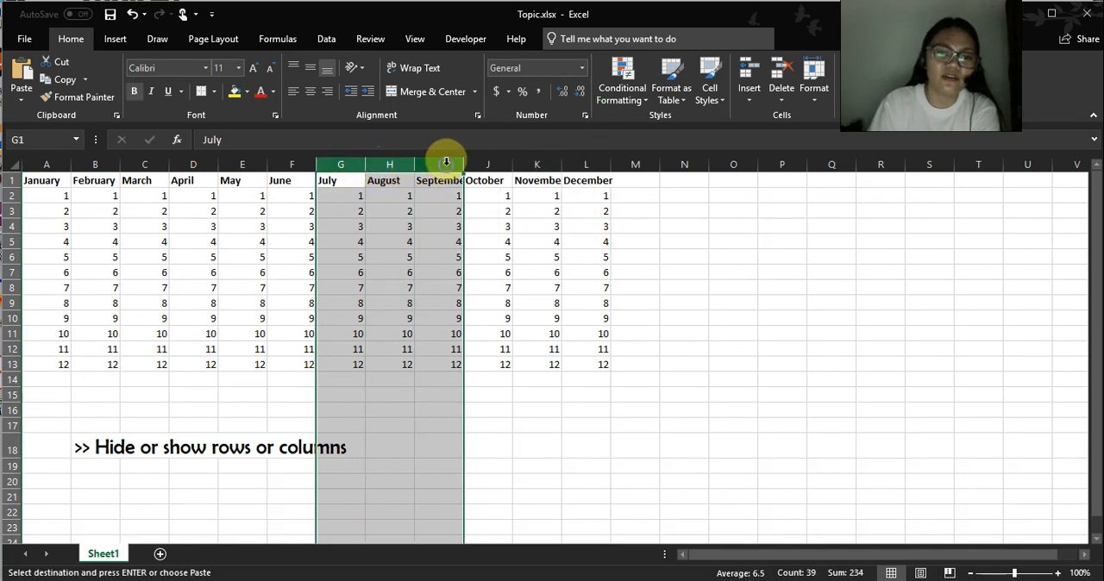
pyautogui.rightClick(447, 165)
pyautogui.click(482, 366)
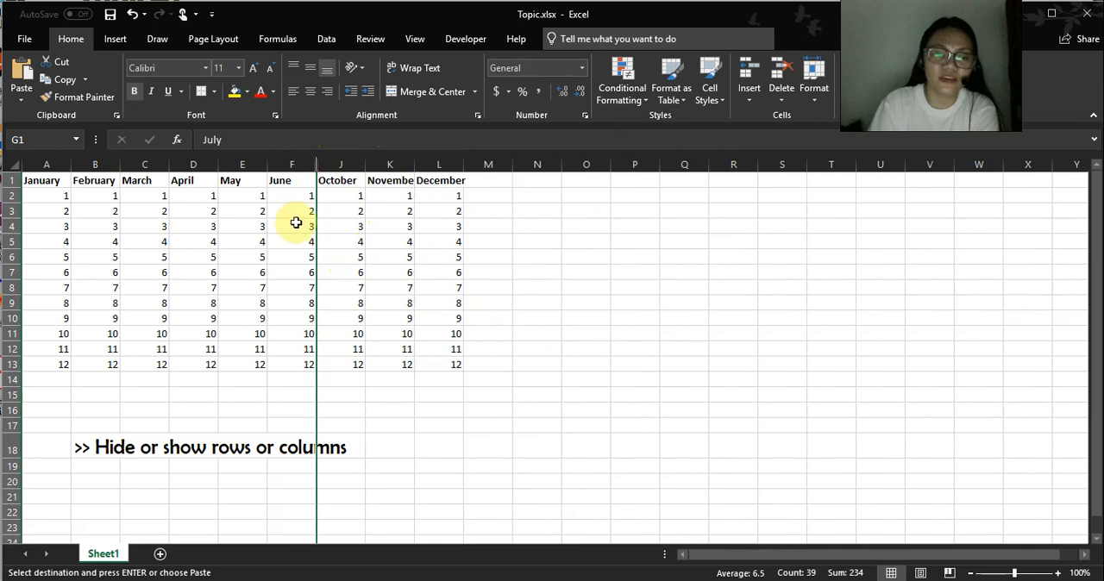
# Unhide columns G to I between the June and October columns.
pyautogui.click(294, 161)
pyautogui.moveTo(294, 162); pyautogui.dragTo(332, 161)
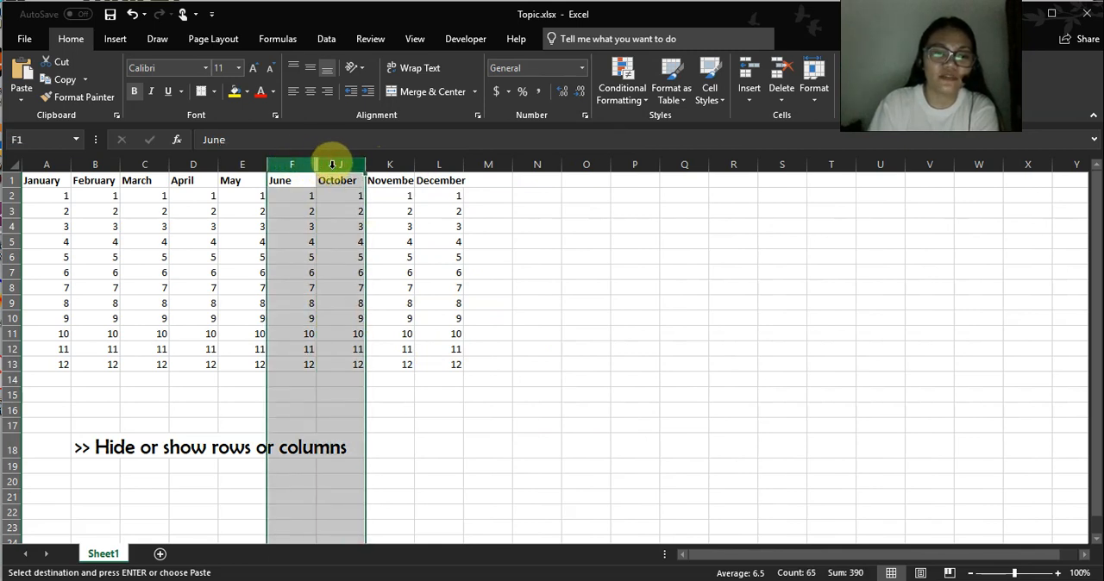
pyautogui.rightClick(333, 165)
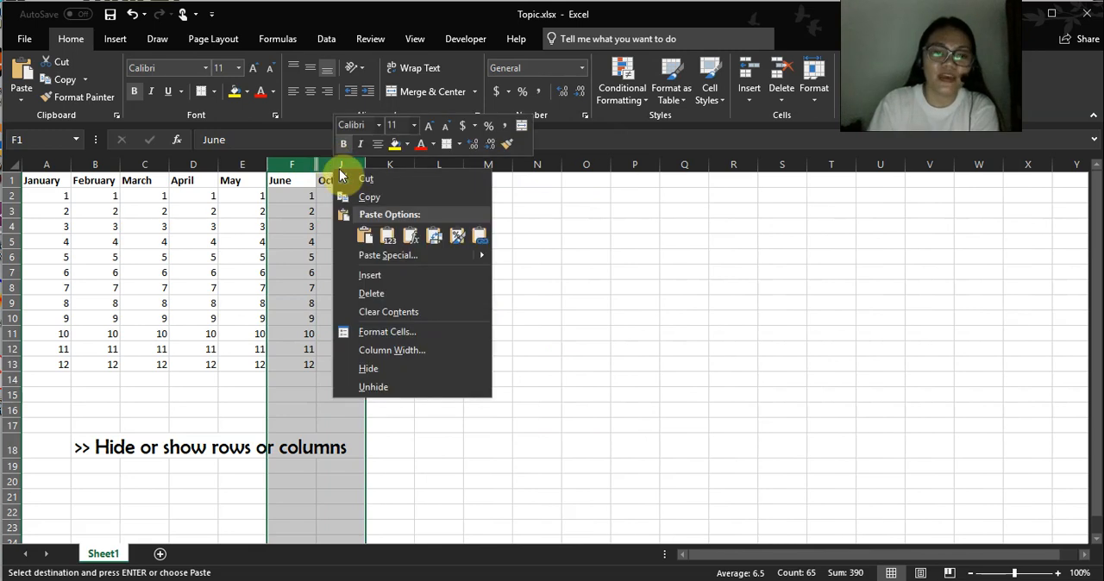
pyautogui.click(389, 389)
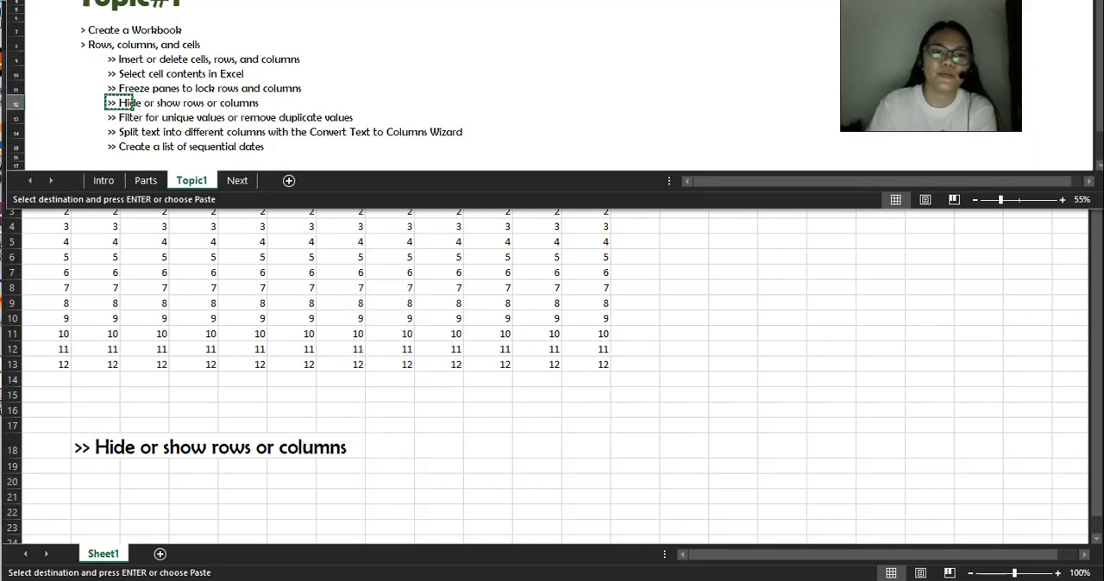
# Copy the "Filter for unique values or remove duplicate values" topic from the other workbook's Topic1 sheet and paste it over the heading in B18.
pyautogui.click(118, 117)
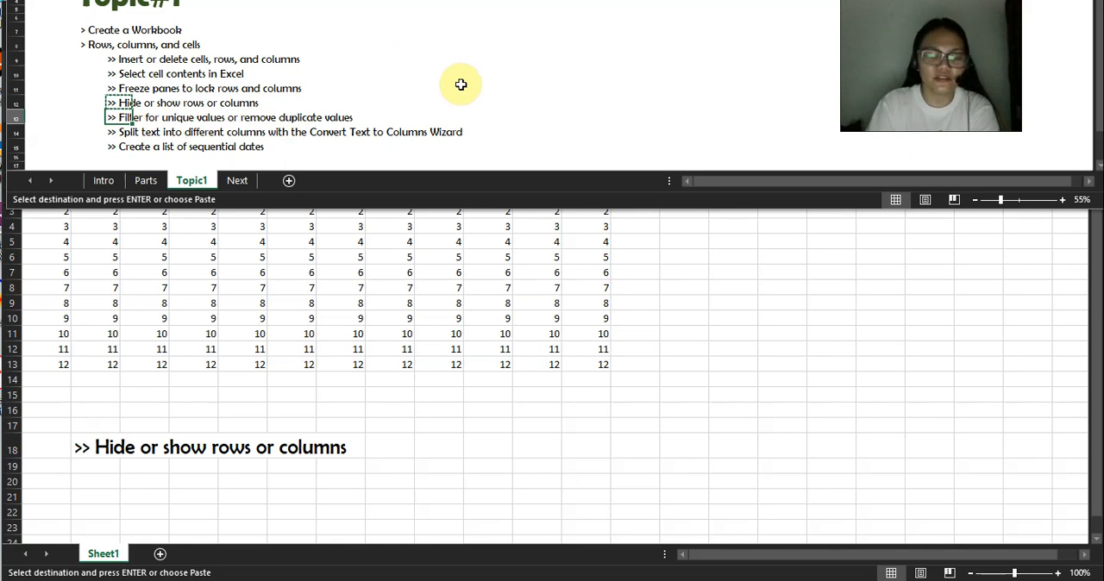
pyautogui.hotkey('ctrl', 'c')
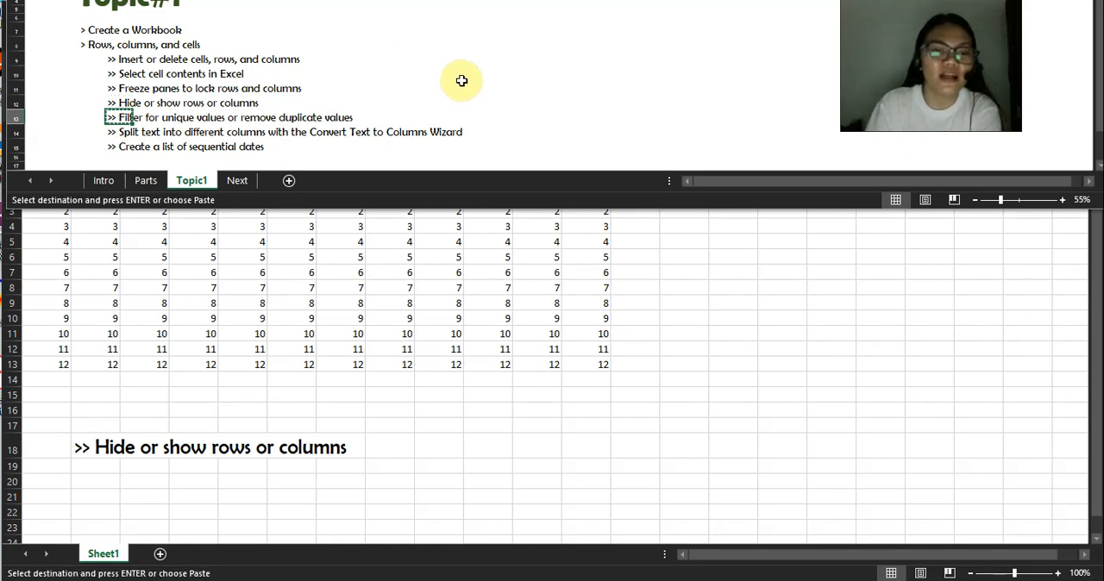
pyautogui.click(126, 256)
pyautogui.click(88, 449)
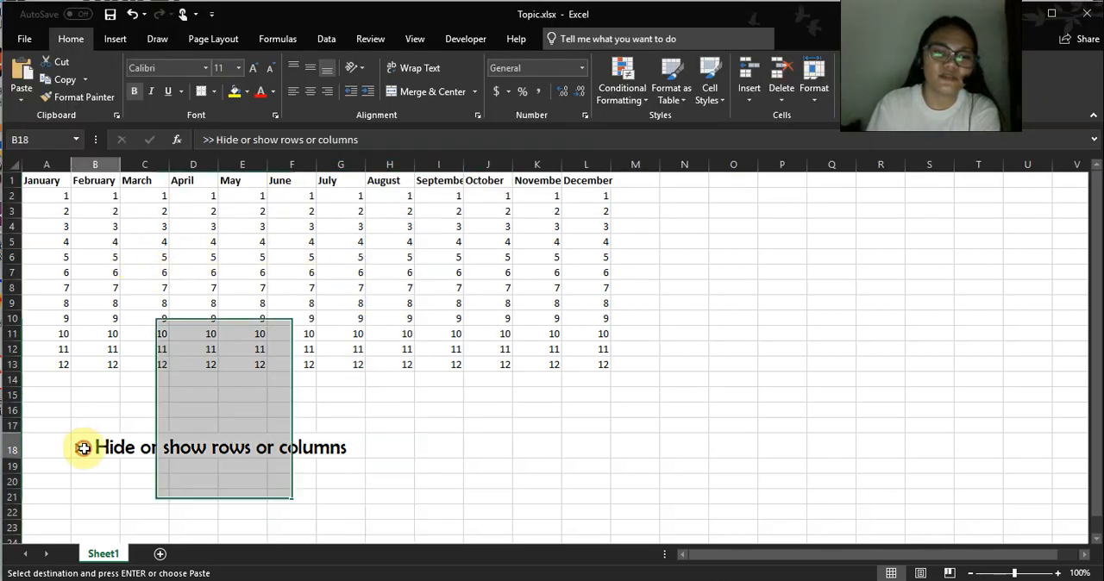
pyautogui.hotkey('ctrl', 'v')
pyautogui.click(293, 303)
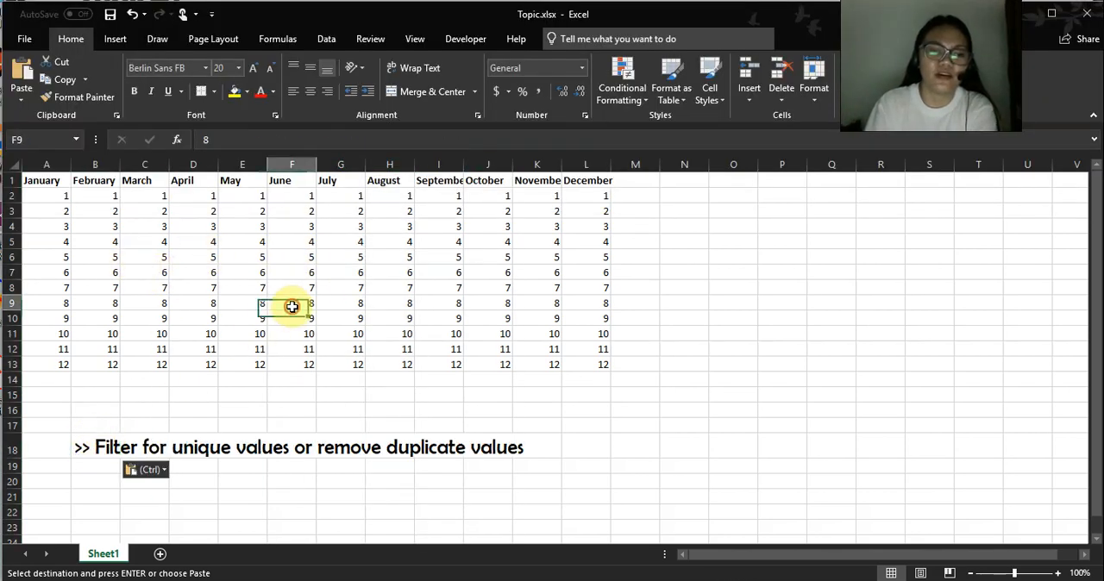
# Autofill the month names from January in A1 down column A to A13.
pyautogui.click(76, 198)
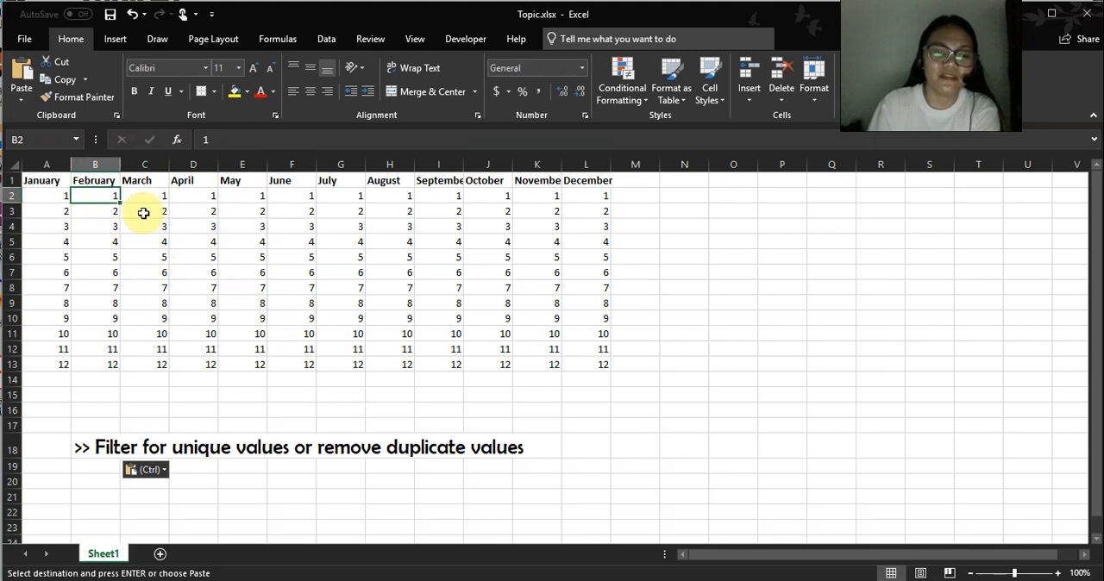
pyautogui.click(132, 215)
pyautogui.click(248, 231)
pyautogui.click(36, 180)
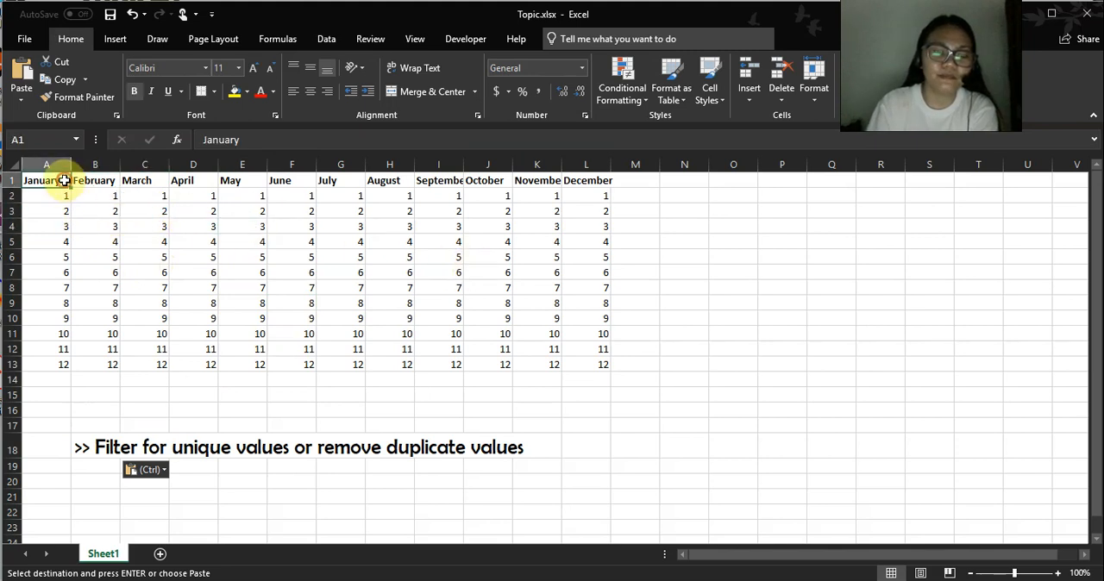
pyautogui.moveTo(72, 187); pyautogui.dragTo(77, 369)
# Enter data, red, blue, orange, yellow and indigo in cells B2 to B7.
pyautogui.click(95, 197)
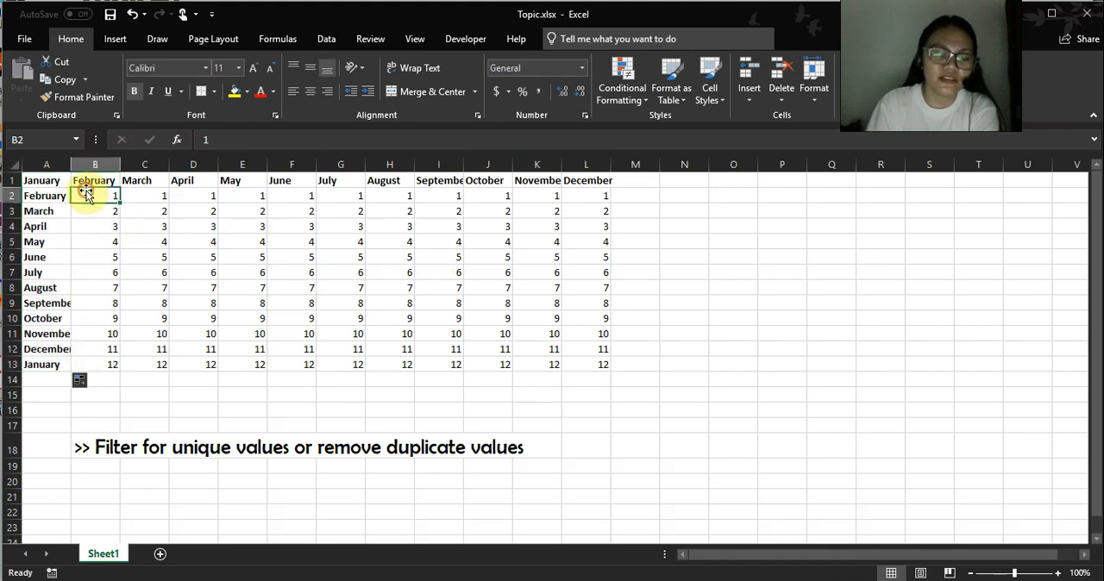
pyautogui.write('data')
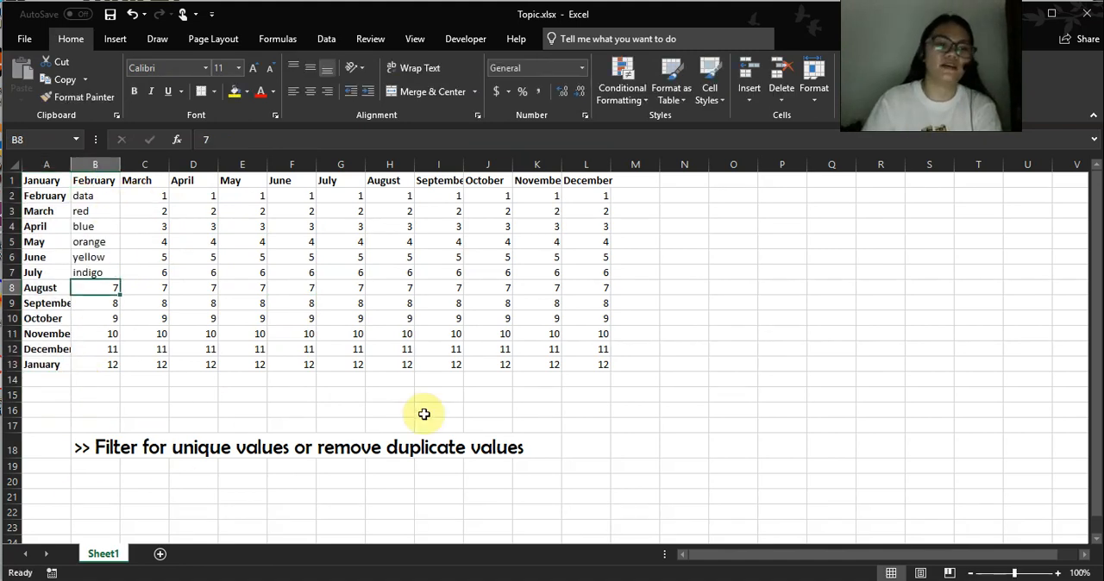
pyautogui.click(384, 354)
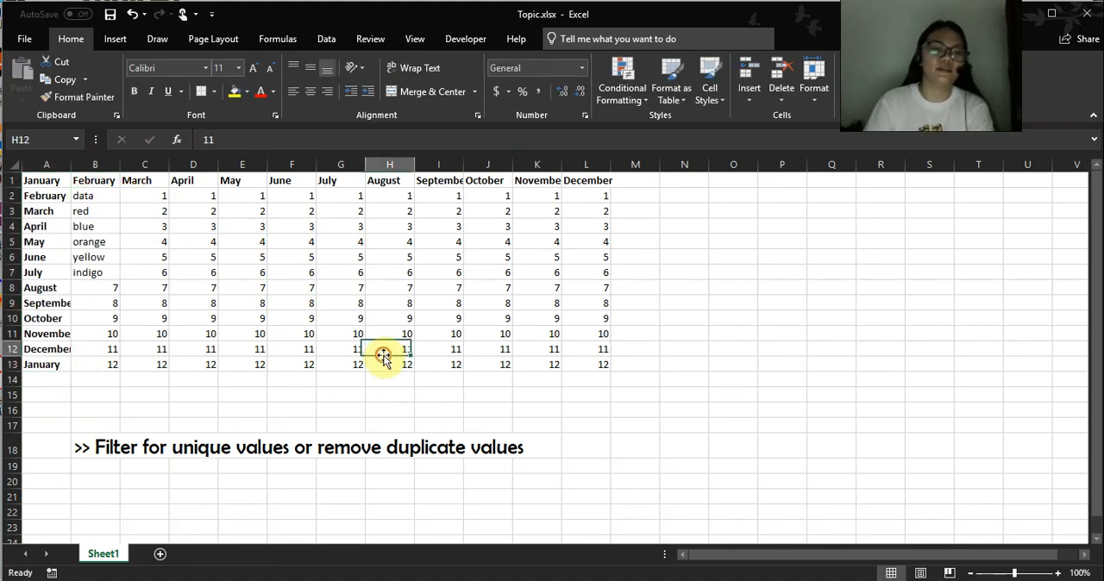
# Widen column A so the longest month names fit, and select A2.
pyautogui.click(45, 178)
pyautogui.moveTo(47, 177); pyautogui.dragTo(52, 363)
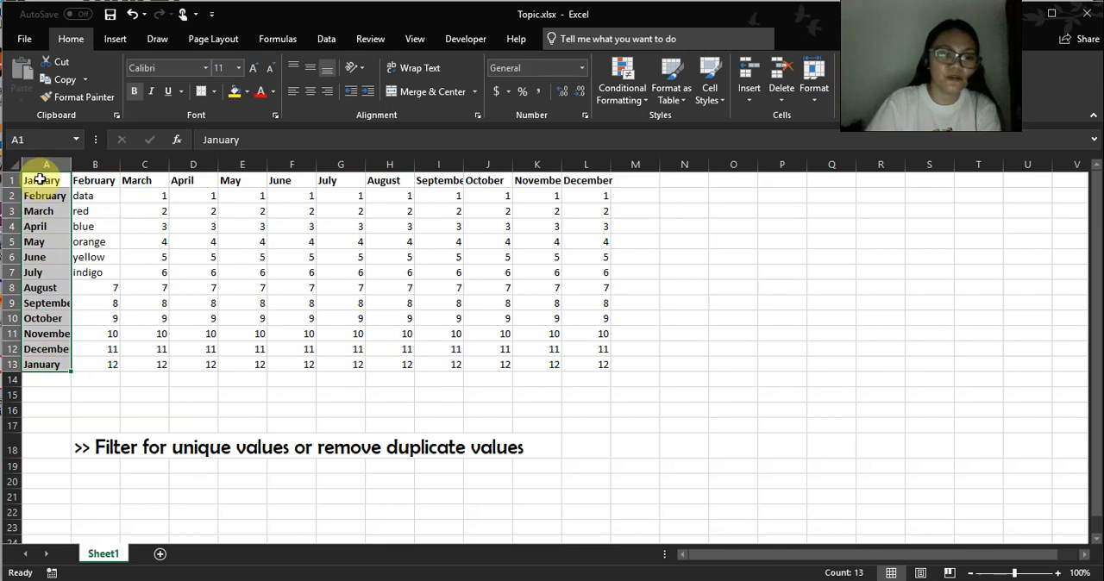
pyautogui.moveTo(71, 164); pyautogui.dragTo(87, 179)
pyautogui.click(76, 195)
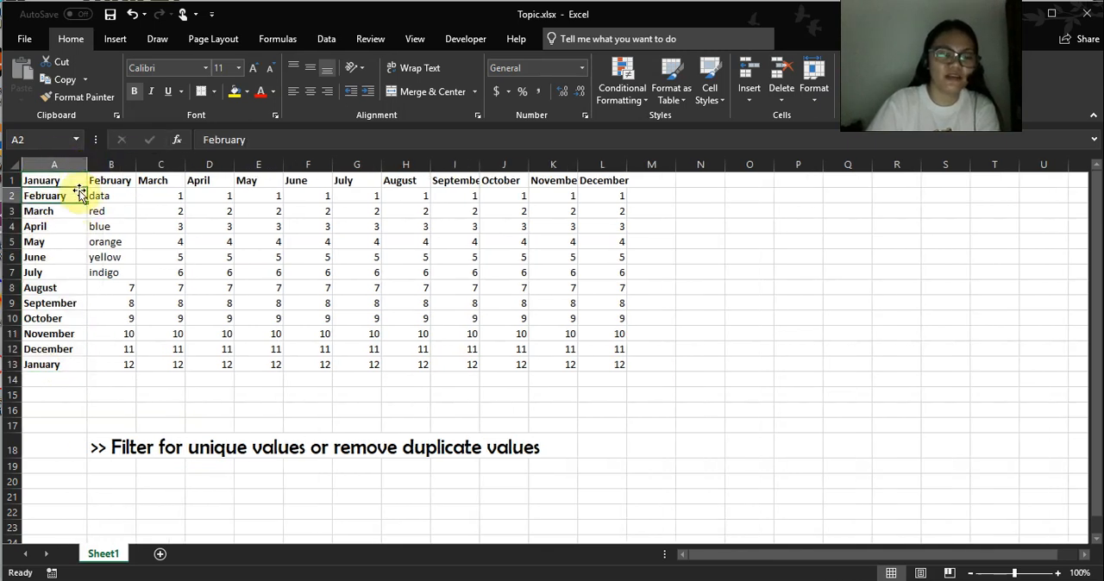
# Remove duplicate values from A1:A13, continuing with the current selection and checking Column A only, and select A13.
pyautogui.click(75, 180)
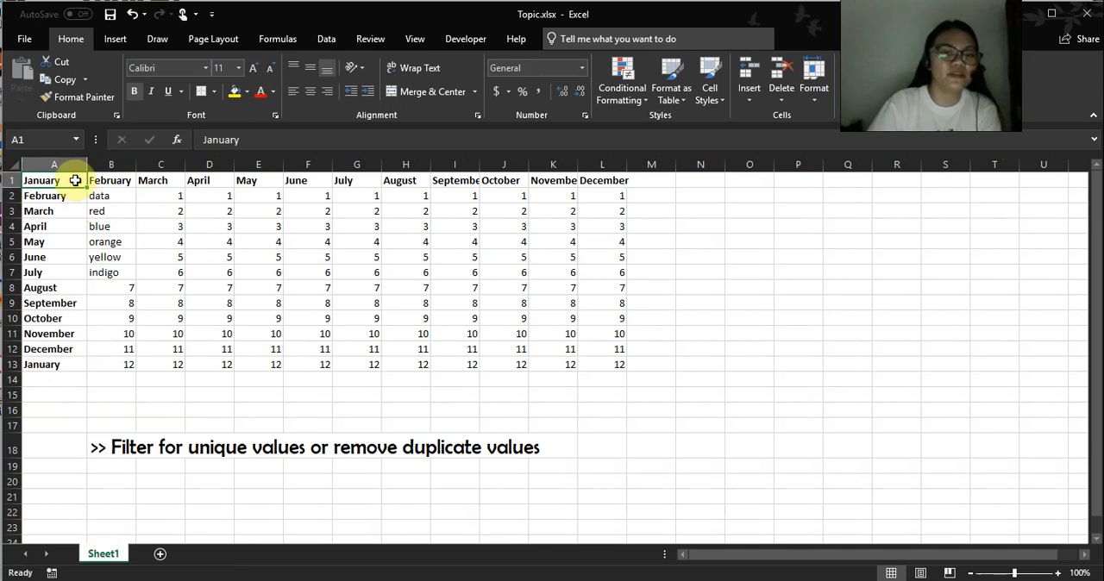
pyautogui.moveTo(75, 180); pyautogui.dragTo(69, 365)
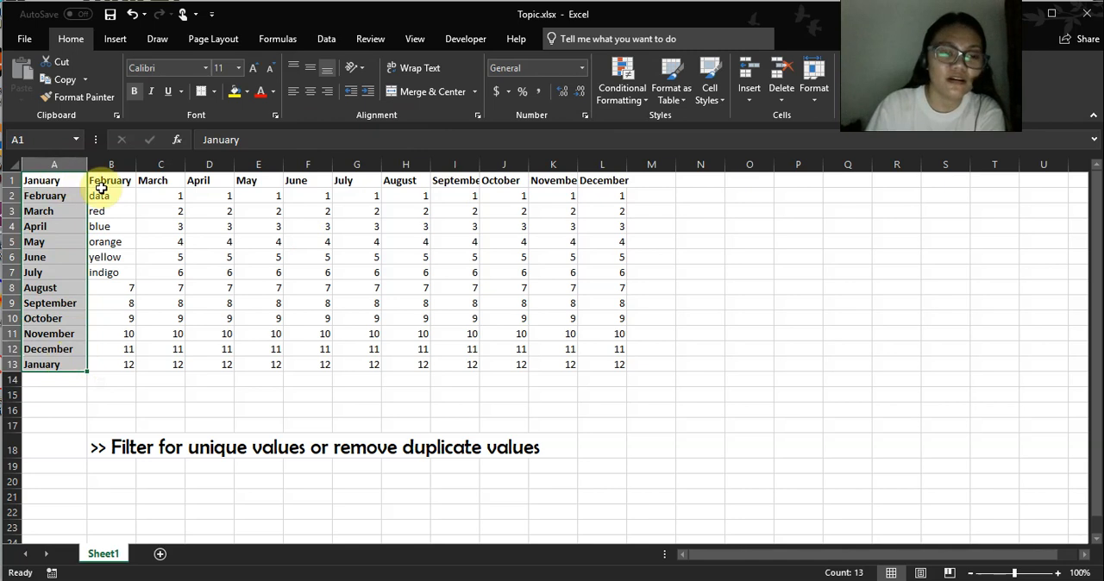
pyautogui.click(327, 40)
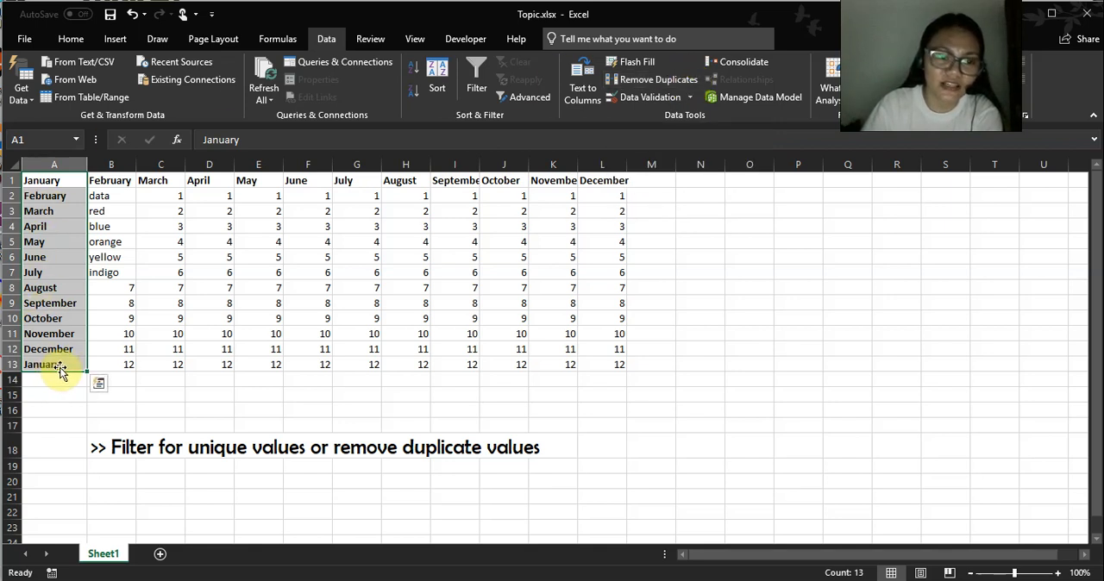
pyautogui.click(671, 80)
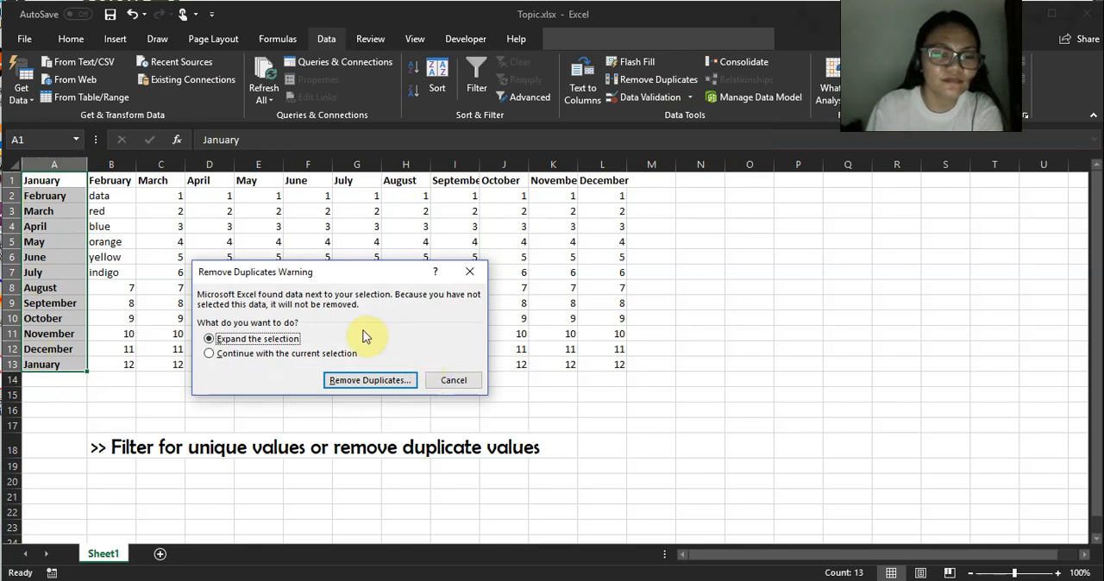
pyautogui.moveTo(226, 272); pyautogui.dragTo(342, 179)
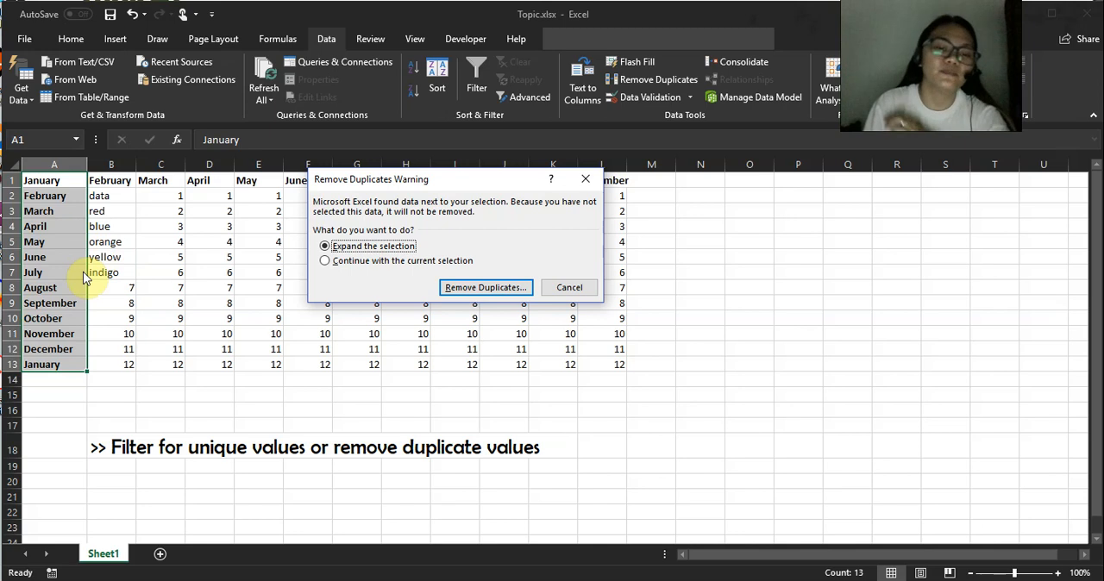
pyautogui.click(325, 262)
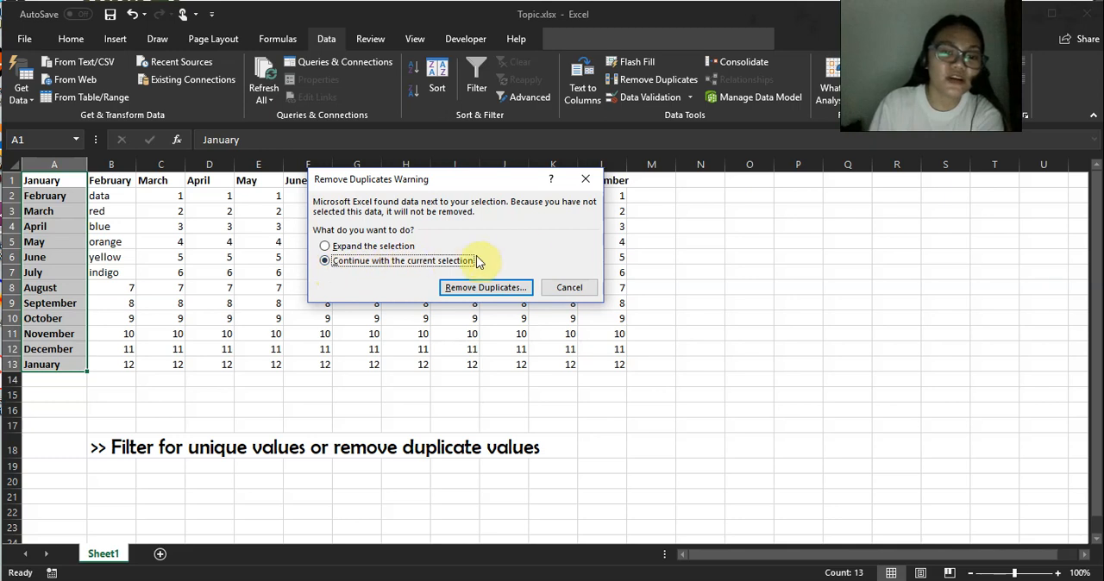
pyautogui.click(515, 294)
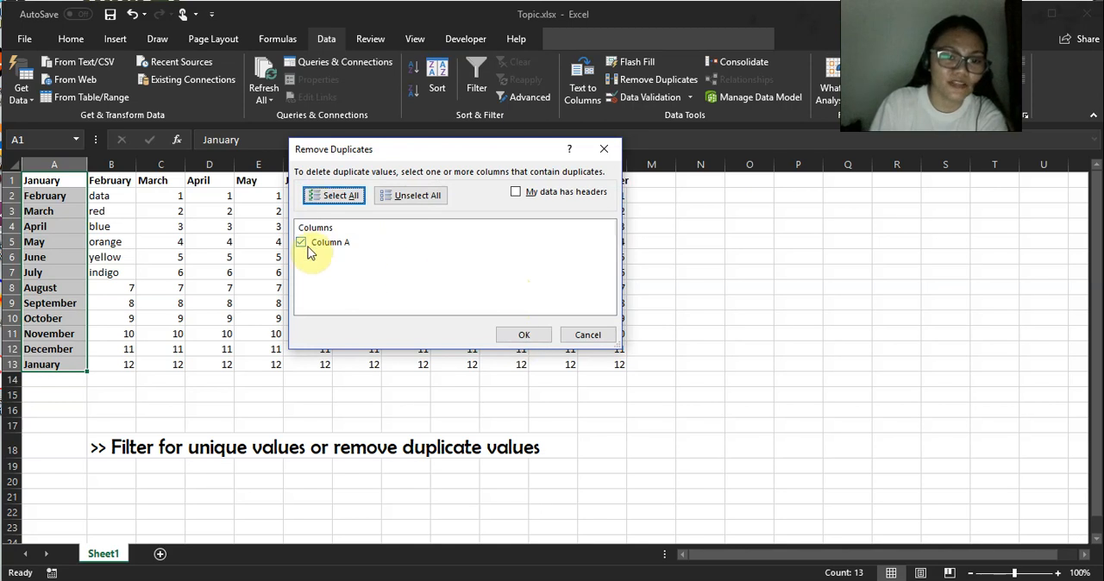
pyautogui.click(535, 336)
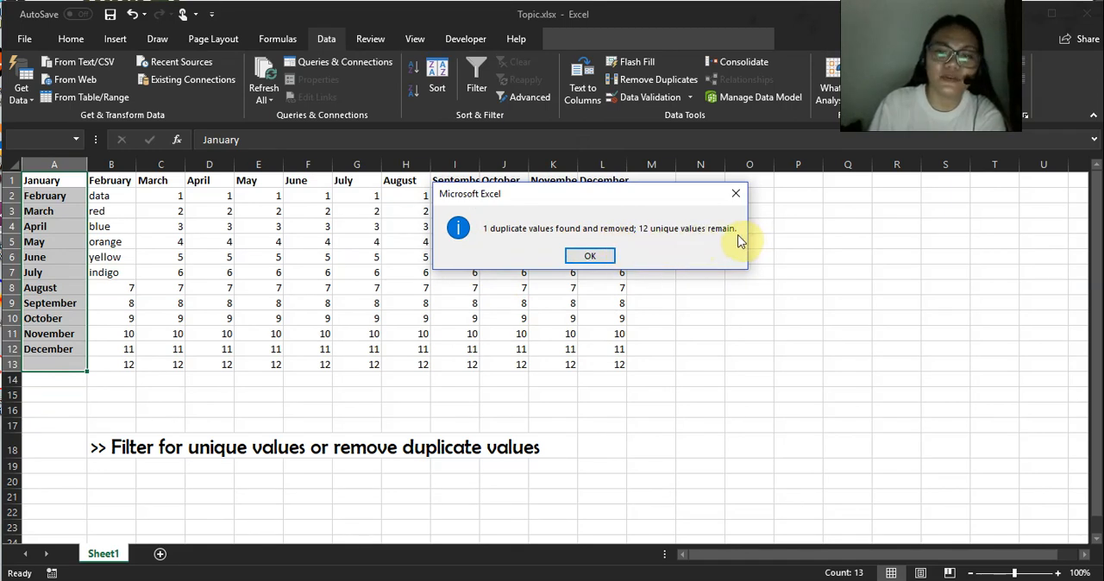
pyautogui.click(602, 257)
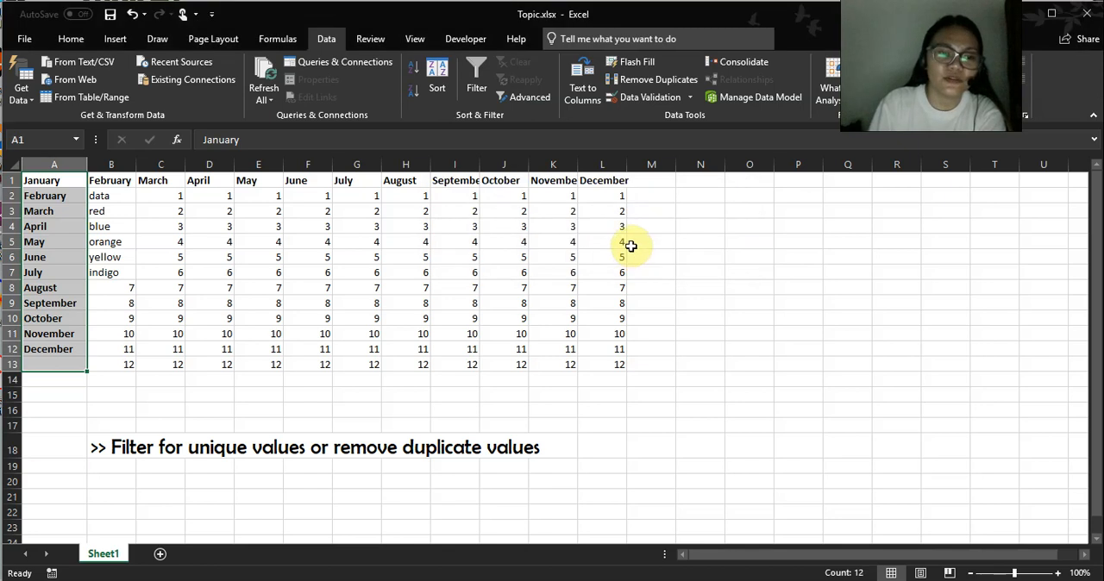
pyautogui.click(49, 181)
pyautogui.click(95, 317)
pyautogui.click(70, 364)
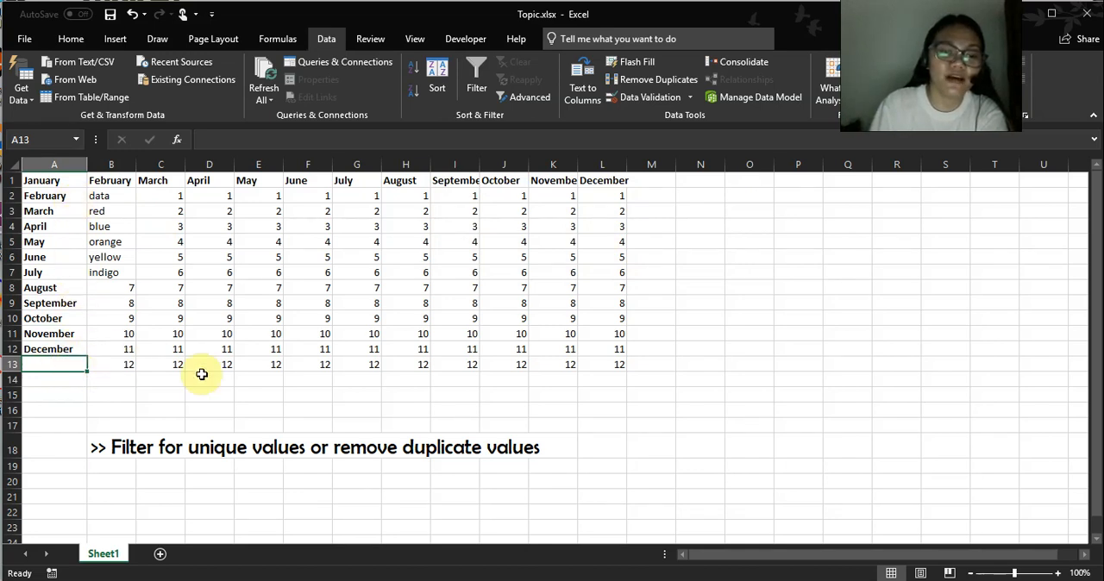
# Select the header cells A1:L1 and add filter controls to them.
pyautogui.click(415, 258)
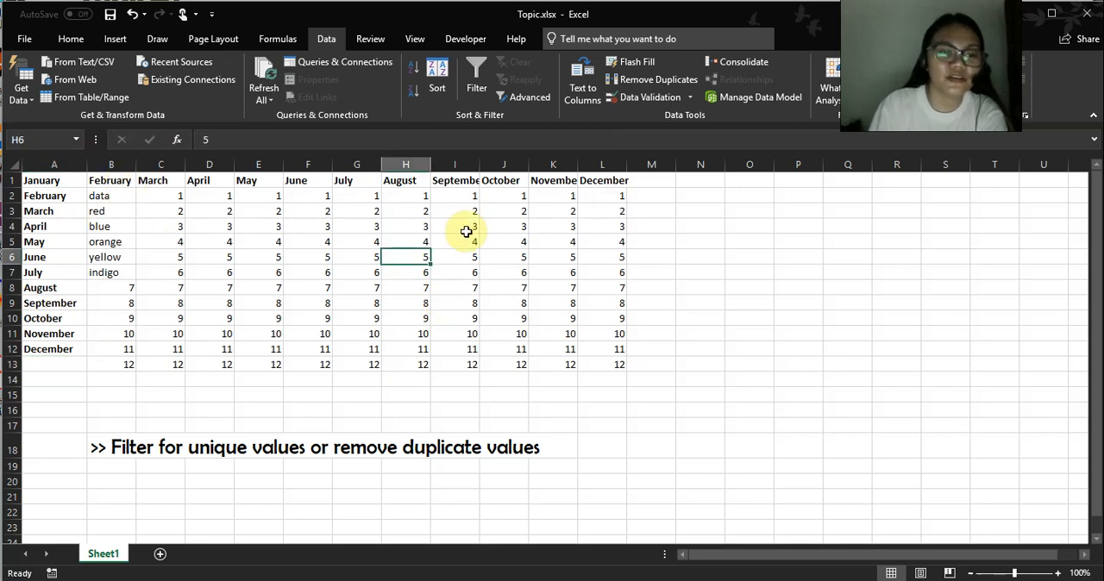
pyautogui.click(69, 180)
pyautogui.moveTo(69, 180); pyautogui.dragTo(602, 183)
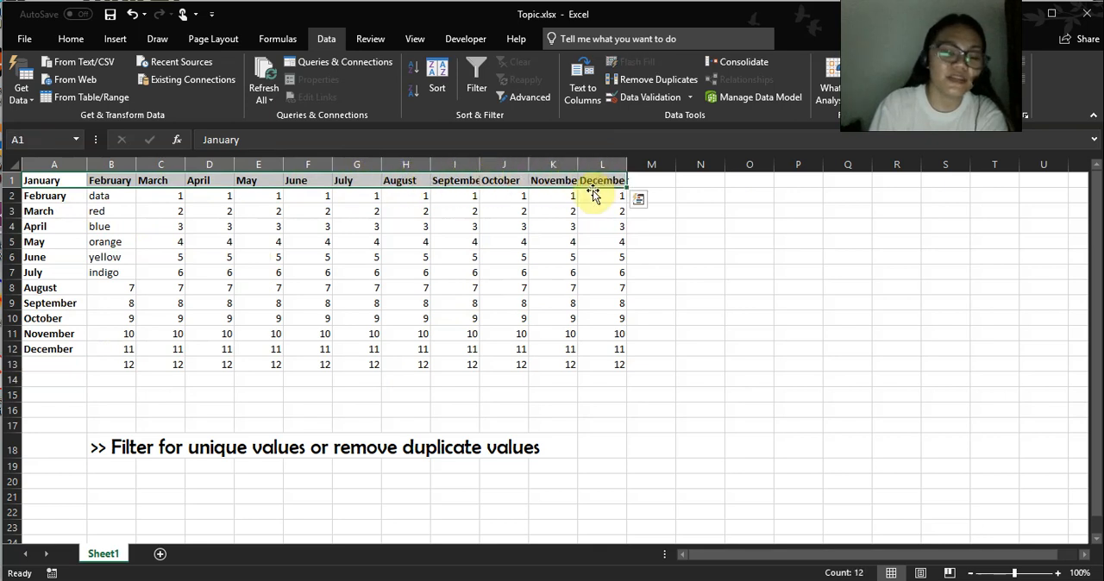
pyautogui.click(439, 243)
pyautogui.moveTo(55, 180); pyautogui.dragTo(115, 179)
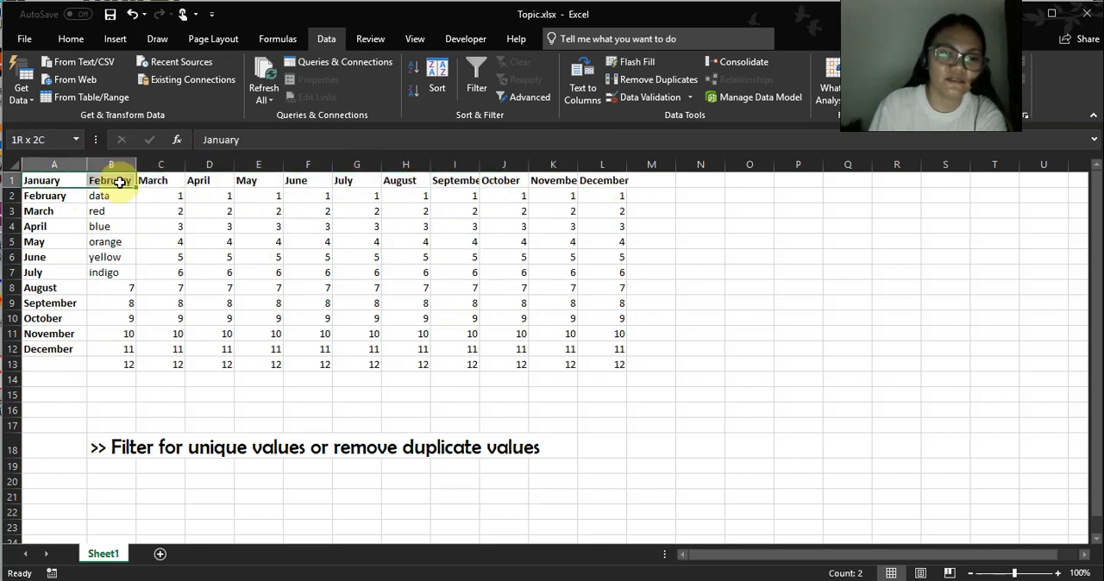
pyautogui.click(11, 180)
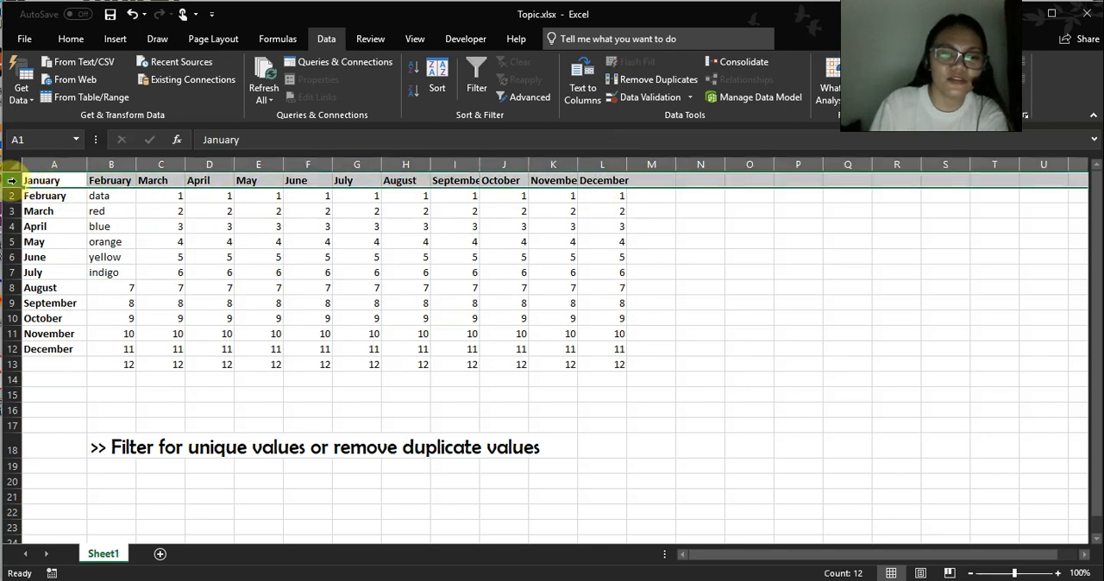
pyautogui.moveTo(51, 180); pyautogui.dragTo(617, 178)
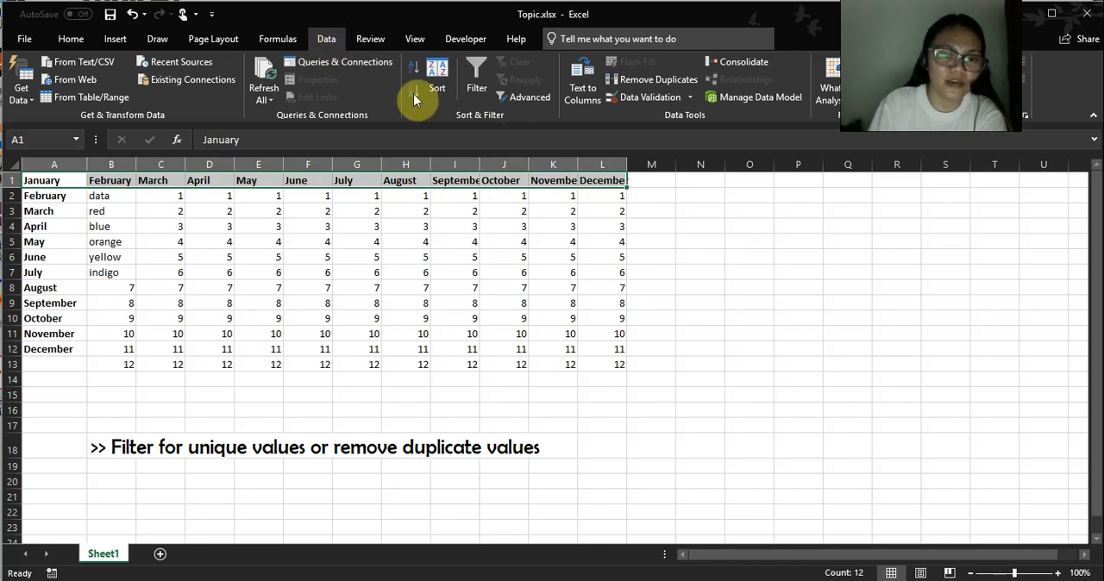
pyautogui.click(475, 73)
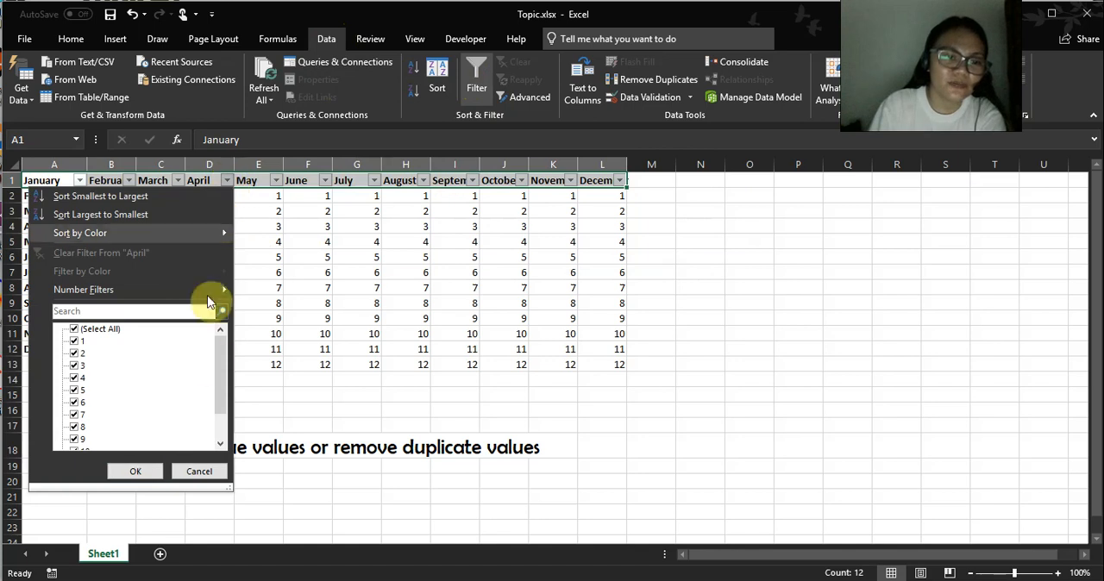
# Filter the April column to show only the value 1, and turn the filter off for the whole range.
pyautogui.moveTo(223, 334); pyautogui.dragTo(221, 394)
pyautogui.moveTo(229, 357); pyautogui.dragTo(230, 328)
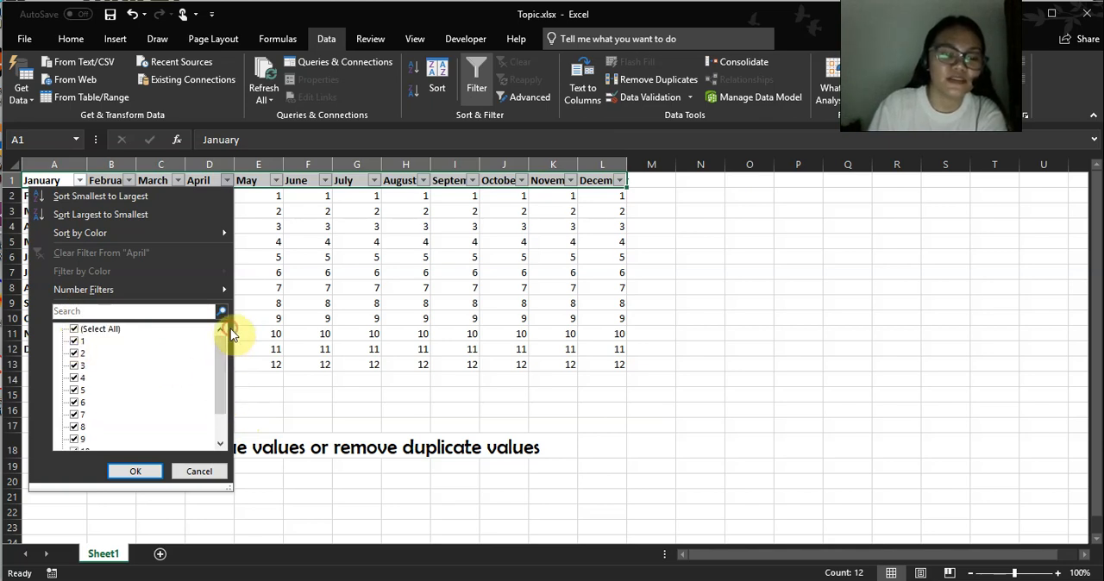
pyautogui.click(75, 330)
pyautogui.click(74, 341)
pyautogui.click(126, 470)
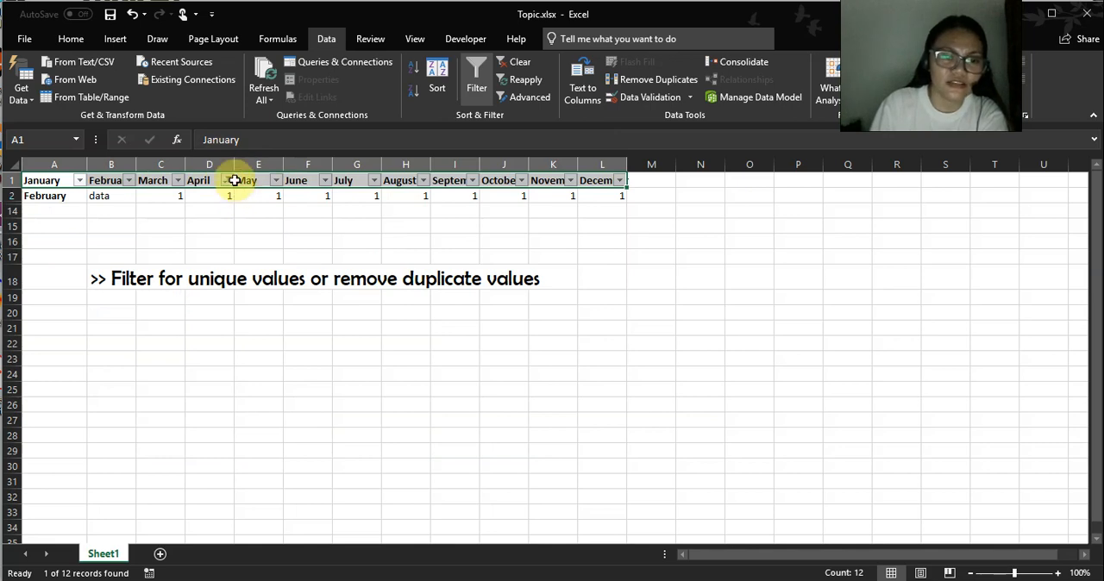
pyautogui.click(475, 74)
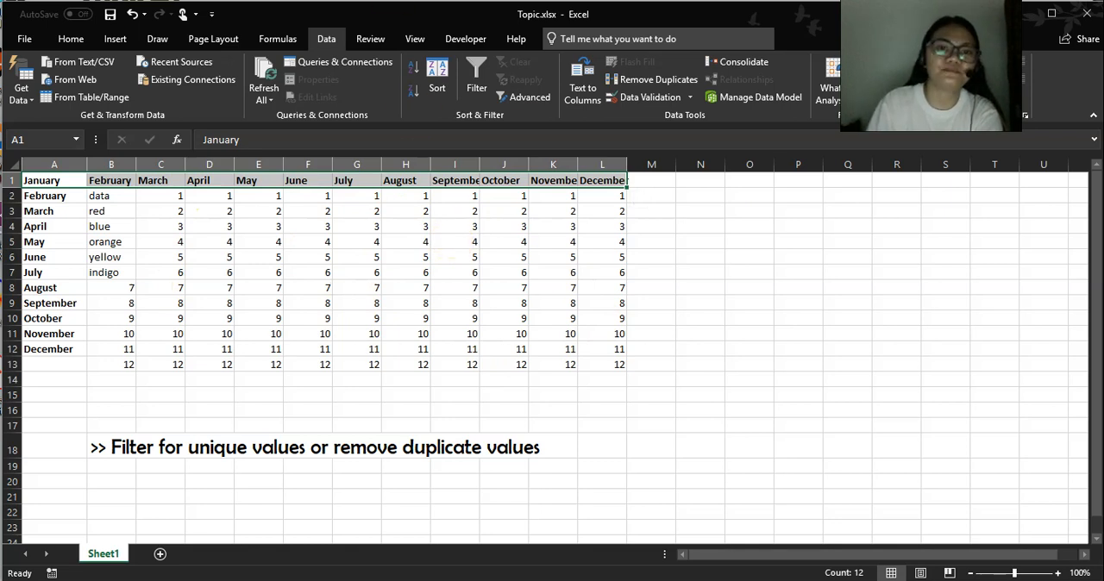
# Copy the topic line about splitting text with the Convert Text to Columns Wizard from the Topic1 sheet of the other workbook into B18.
pyautogui.hotkey('alt', 'Tab')
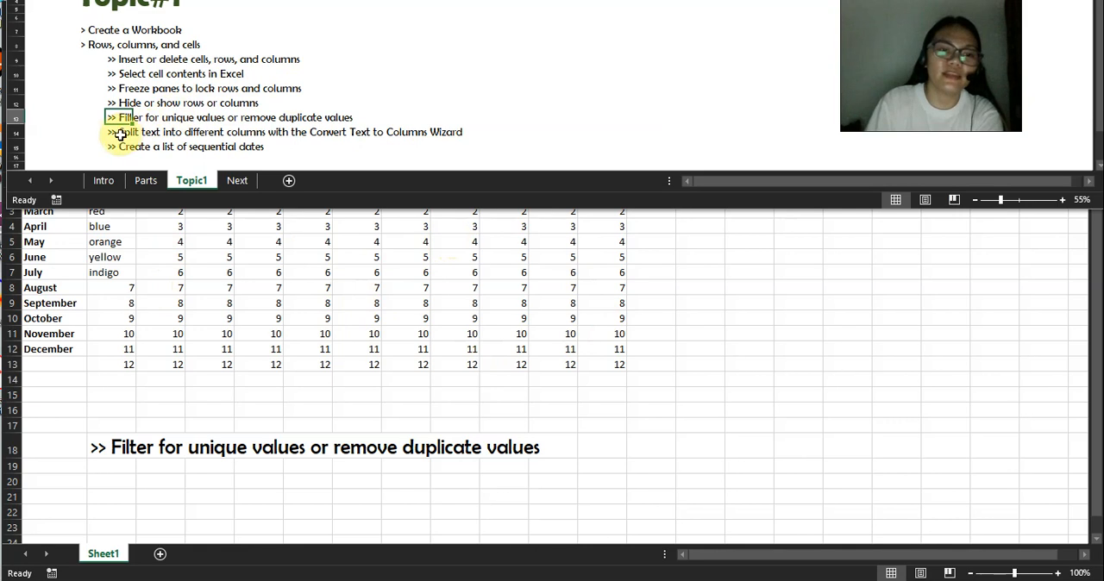
pyautogui.click(121, 133)
pyautogui.hotkey('ctrl', 'c')
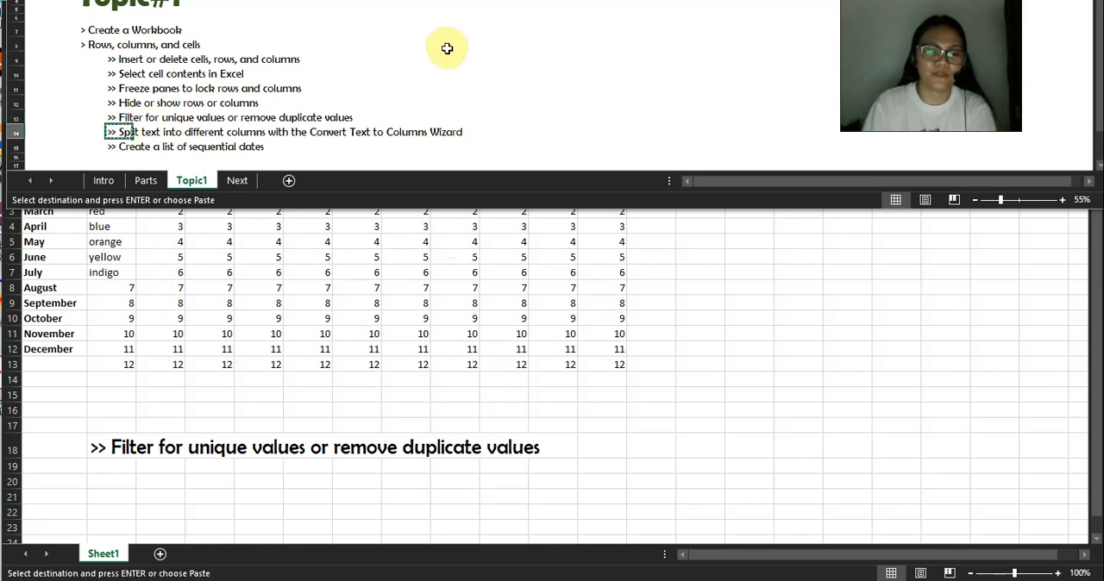
pyautogui.hotkey('alt', 'Tab')
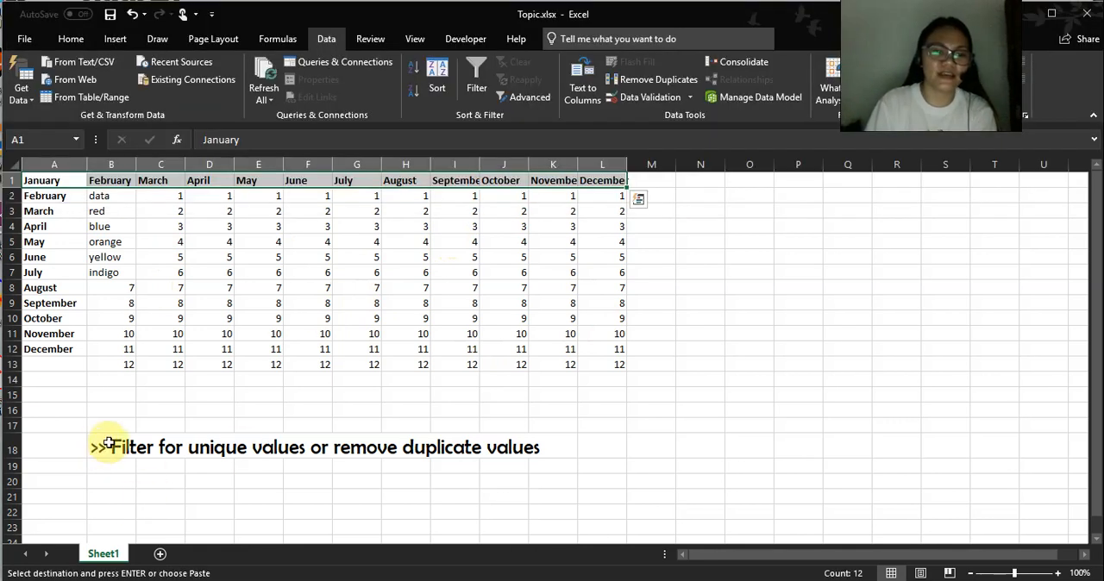
pyautogui.click(97, 446)
pyautogui.hotkey('ctrl', 'v')
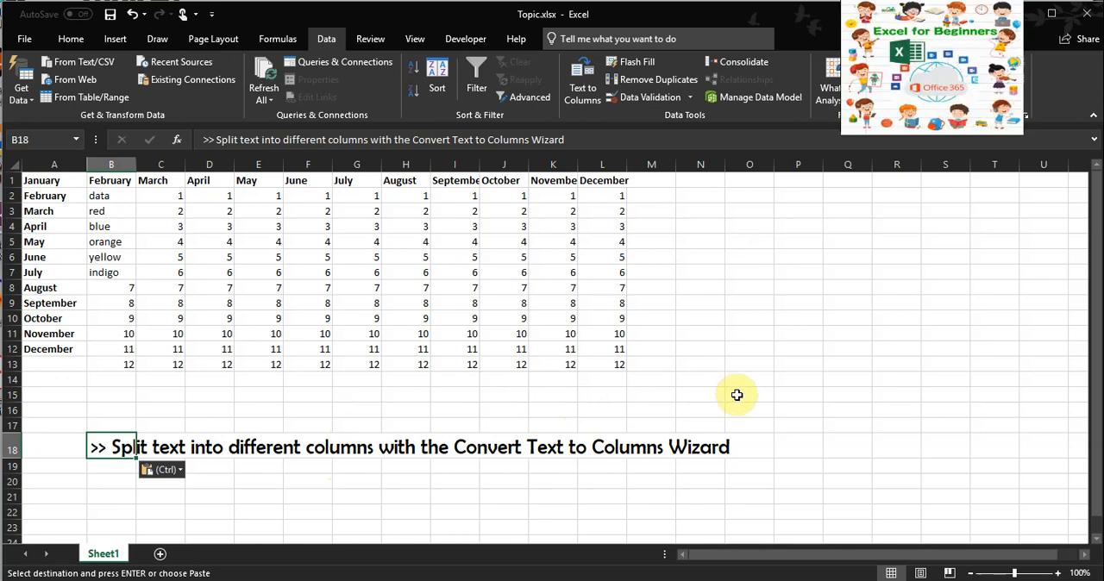
# Fill B2:B12 with sample entries made of a first name, a colon and a number running from 001 to 011.
pyautogui.click(101, 303)
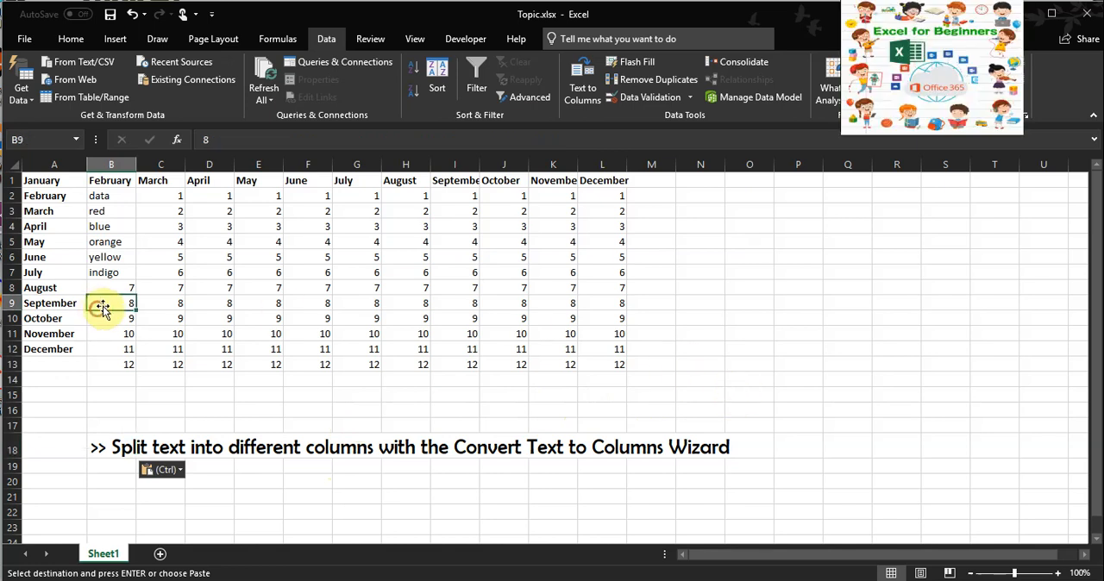
pyautogui.click(91, 199)
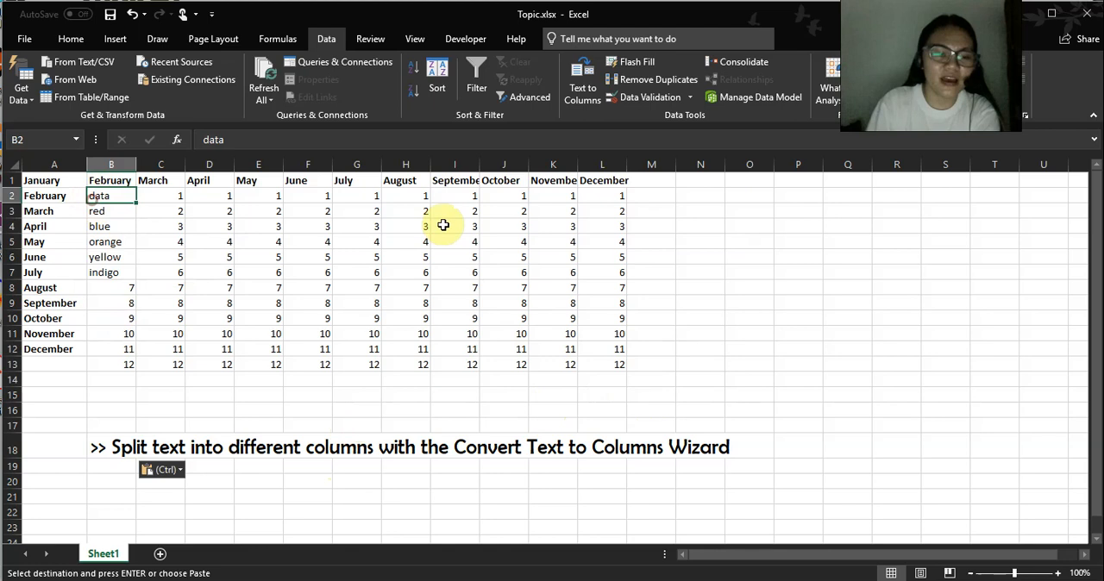
pyautogui.click(621, 242)
pyautogui.click(671, 200)
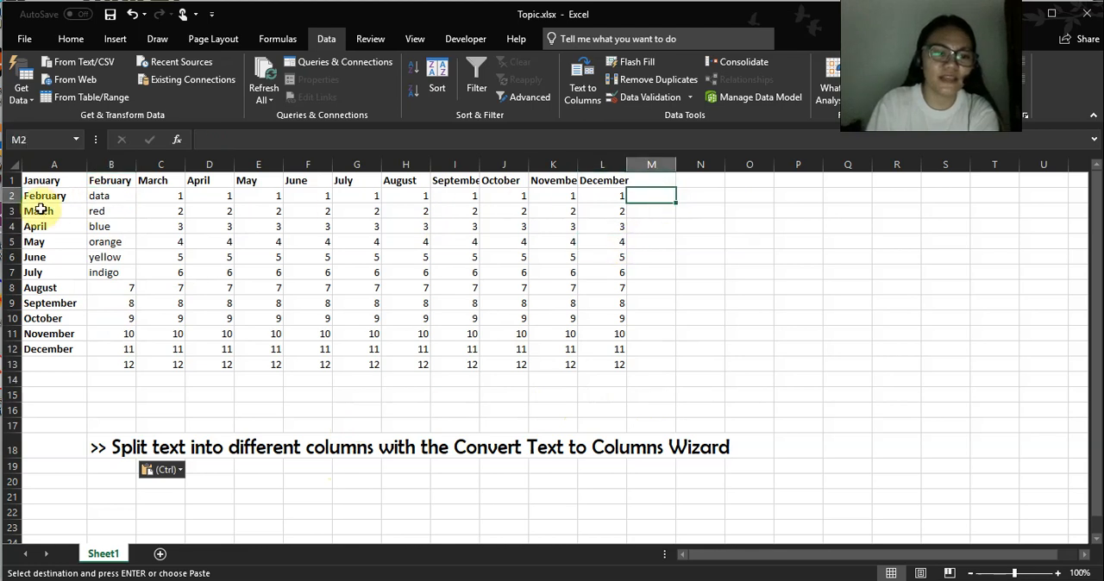
pyautogui.click(120, 197)
pyautogui.press('Return')
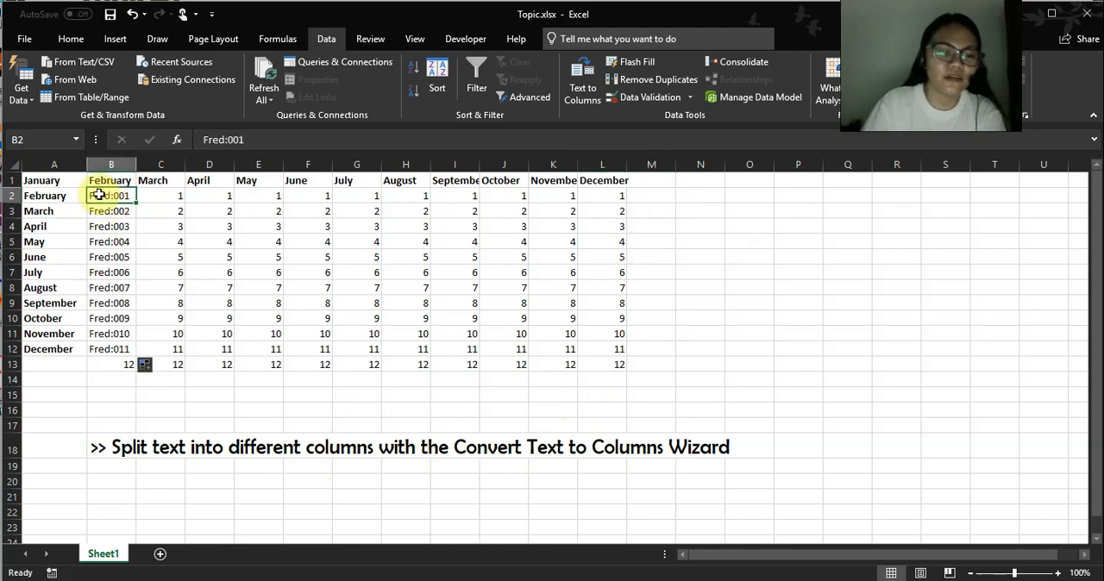
pyautogui.click(108, 303)
pyautogui.press('Up')
pyautogui.press('Up')
pyautogui.press('Up')
pyautogui.press('Up')
pyautogui.press('Up')
pyautogui.press('Up')
pyautogui.press('Up')
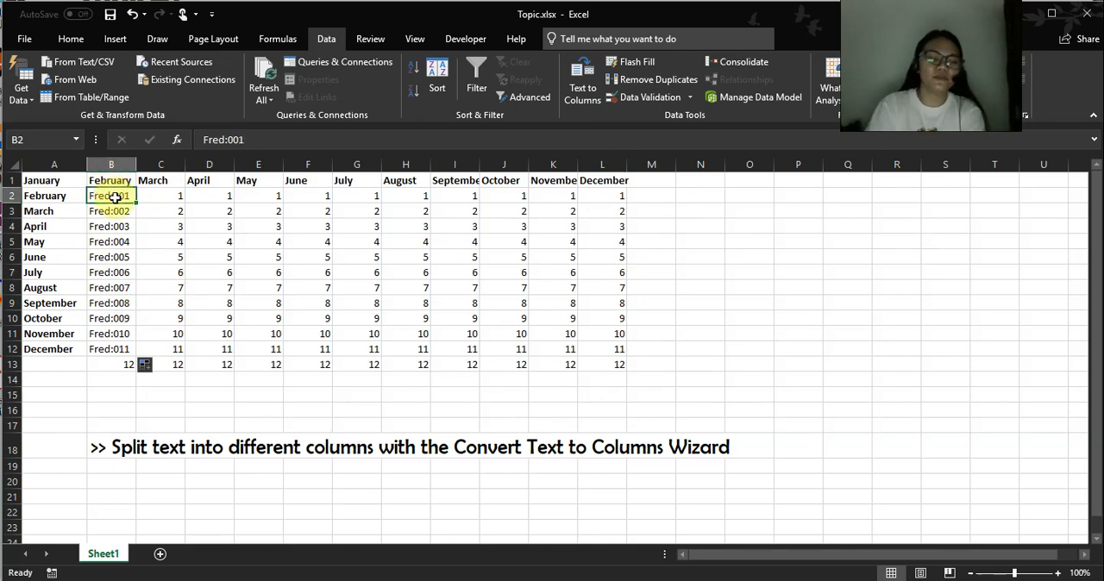
pyautogui.click(125, 223)
pyautogui.click(107, 199)
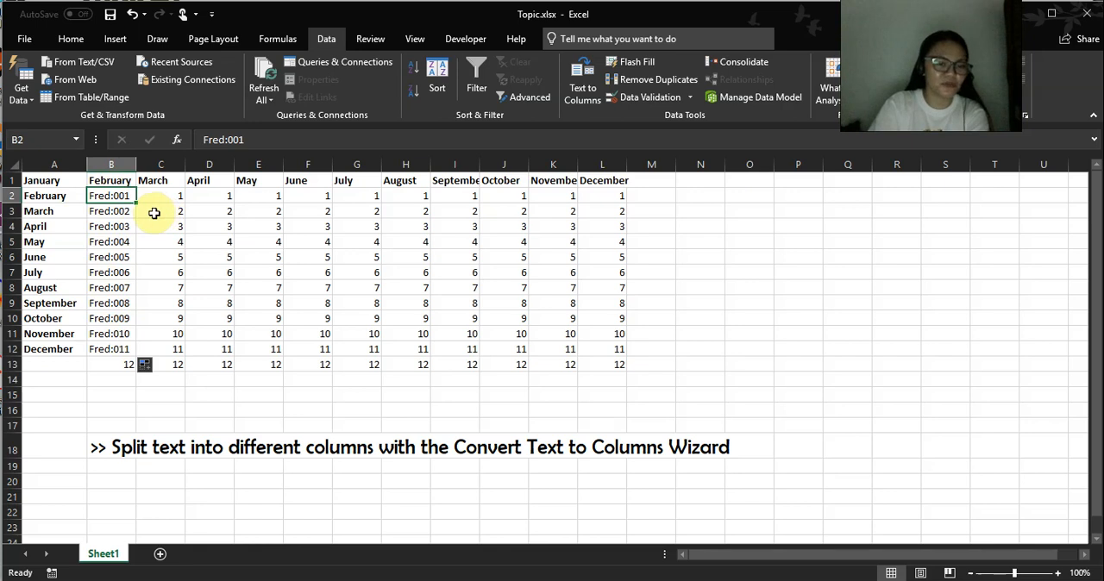
pyautogui.click(197, 211)
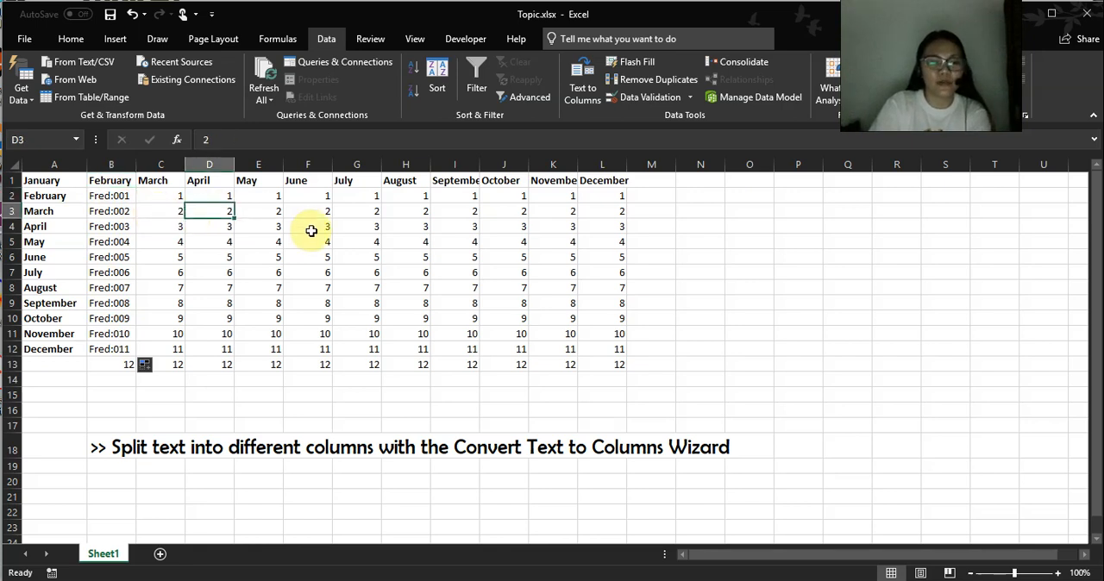
pyautogui.moveTo(102, 197); pyautogui.dragTo(112, 348)
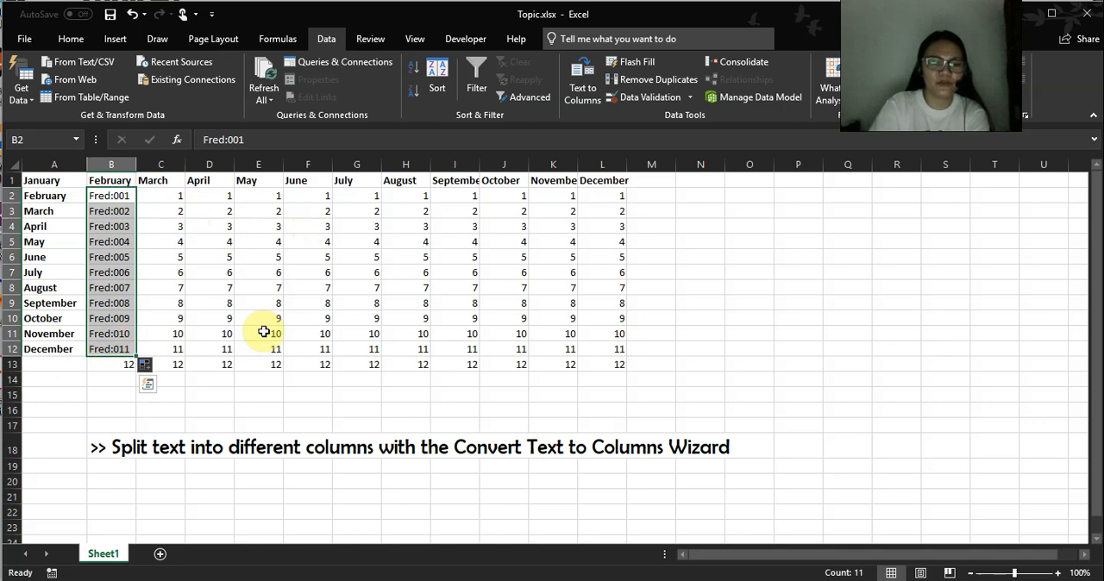
pyautogui.click(181, 303)
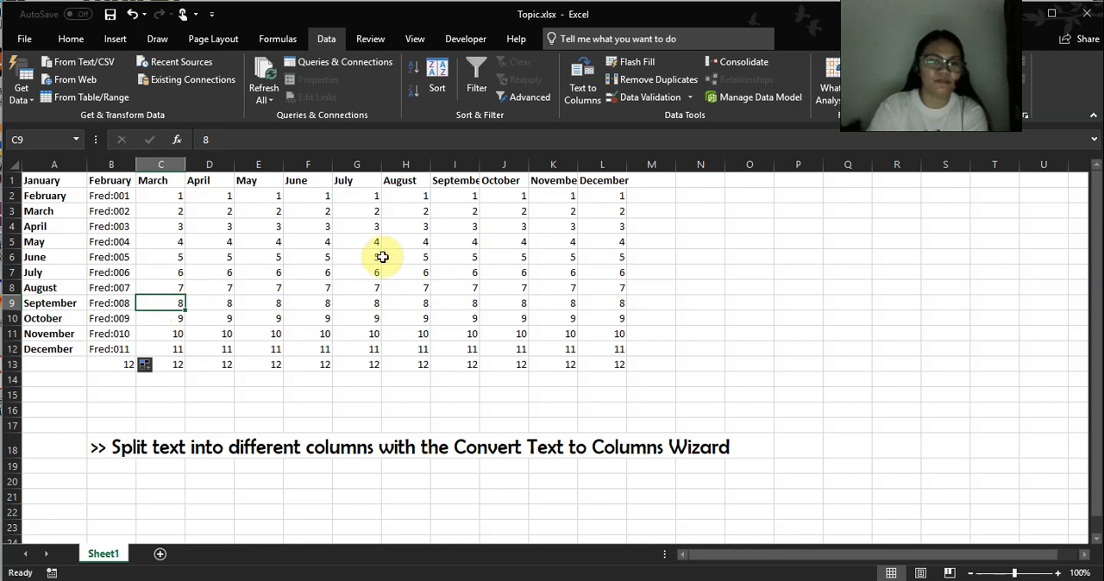
pyautogui.click(146, 242)
# Start the Convert Text to Columns Wizard for B2:B12 with Delimited as the original data type.
pyautogui.moveTo(110, 197); pyautogui.dragTo(122, 349)
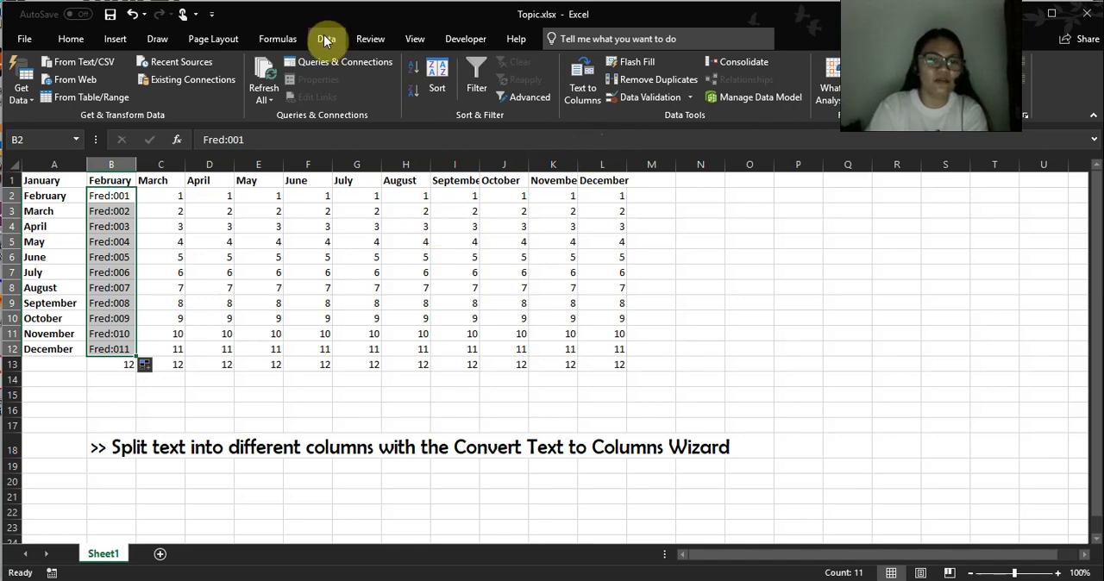
pyautogui.click(595, 83)
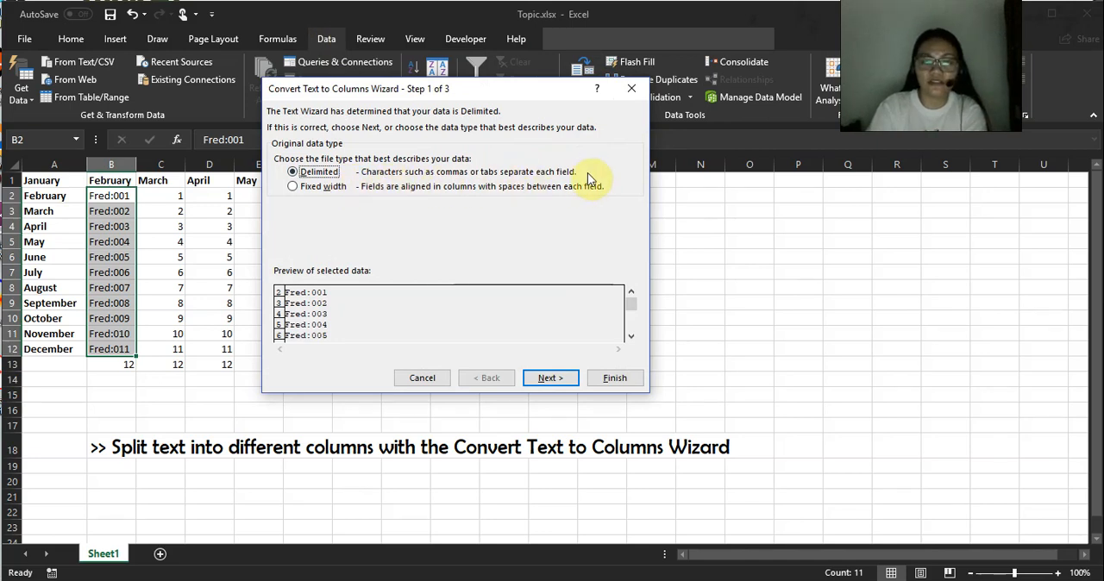
pyautogui.click(293, 187)
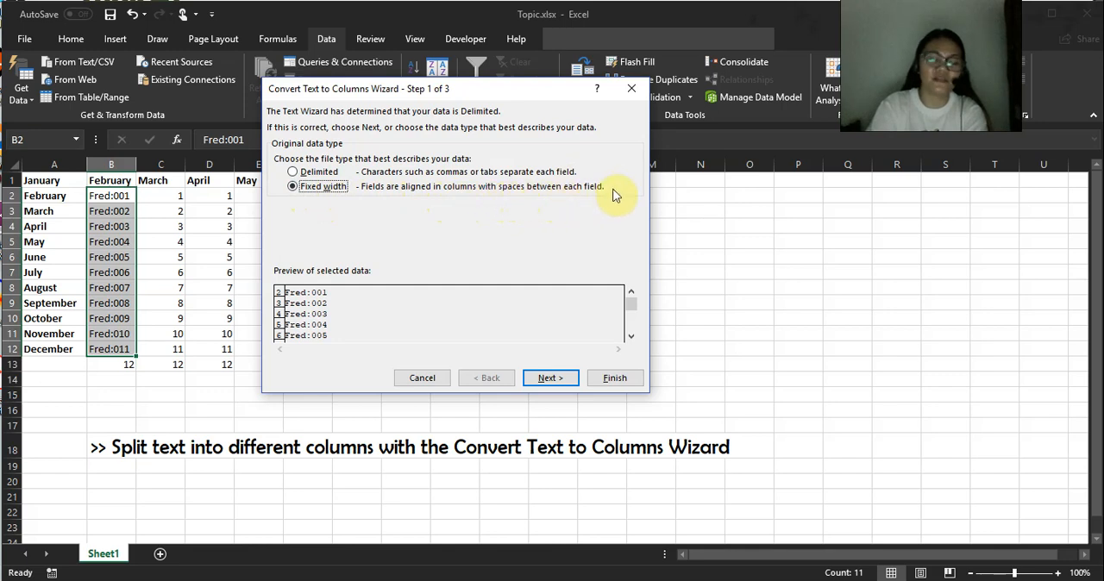
pyautogui.click(294, 173)
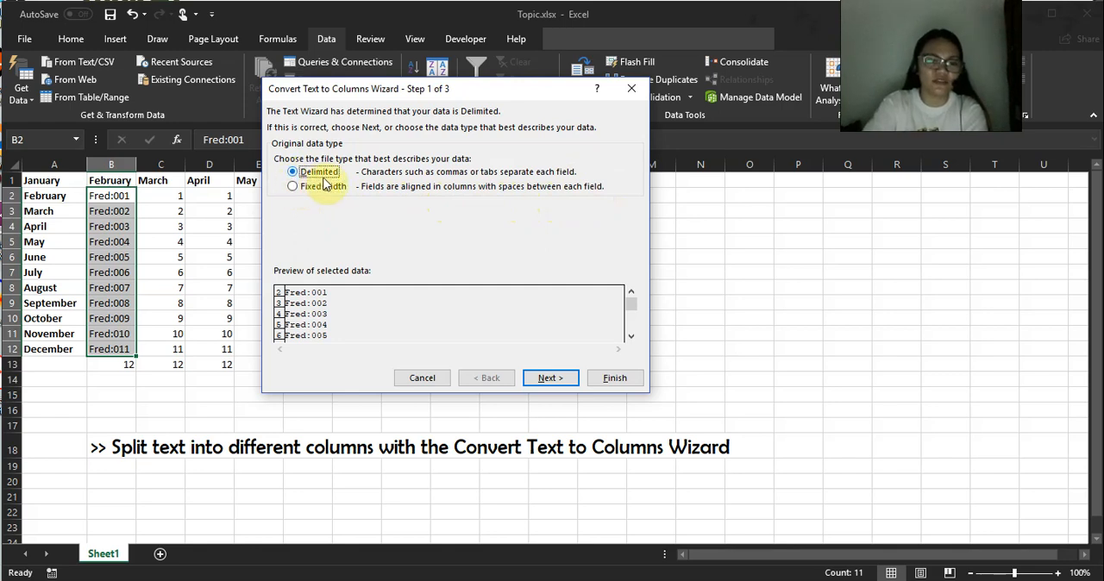
pyautogui.click(561, 379)
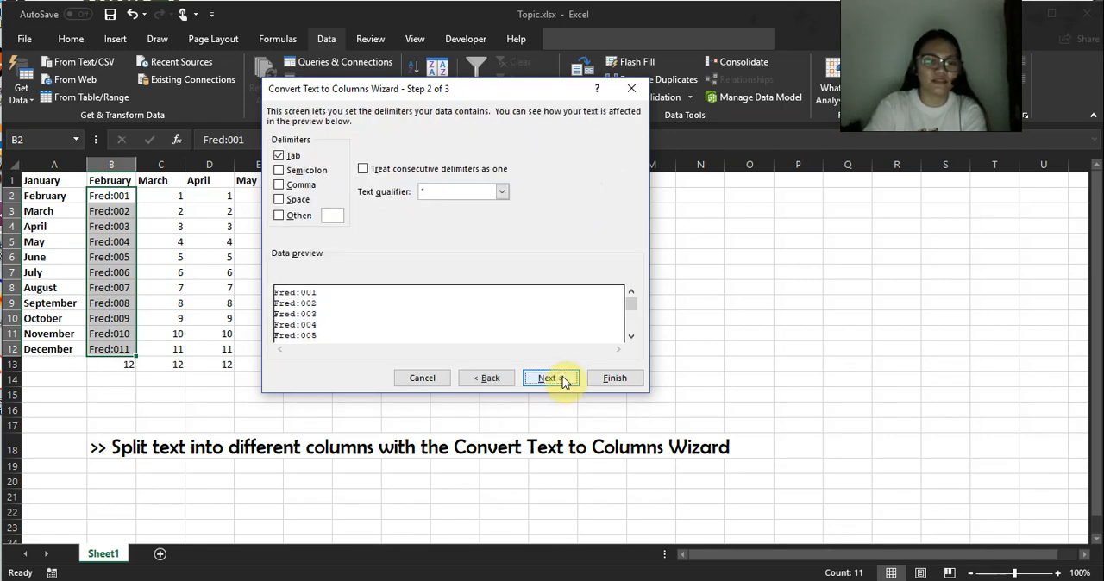
# Clear the Tab delimiter, use a colon as the Other delimiter, and continue to the data format settings.
pyautogui.click(280, 217)
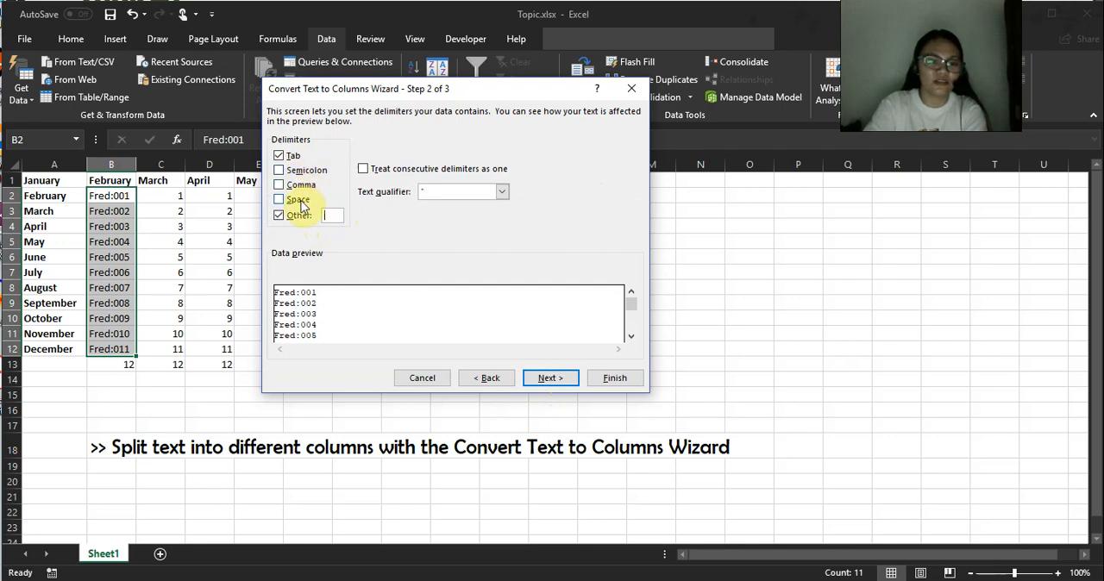
pyautogui.click(290, 156)
pyautogui.click(278, 217)
pyautogui.click(280, 217)
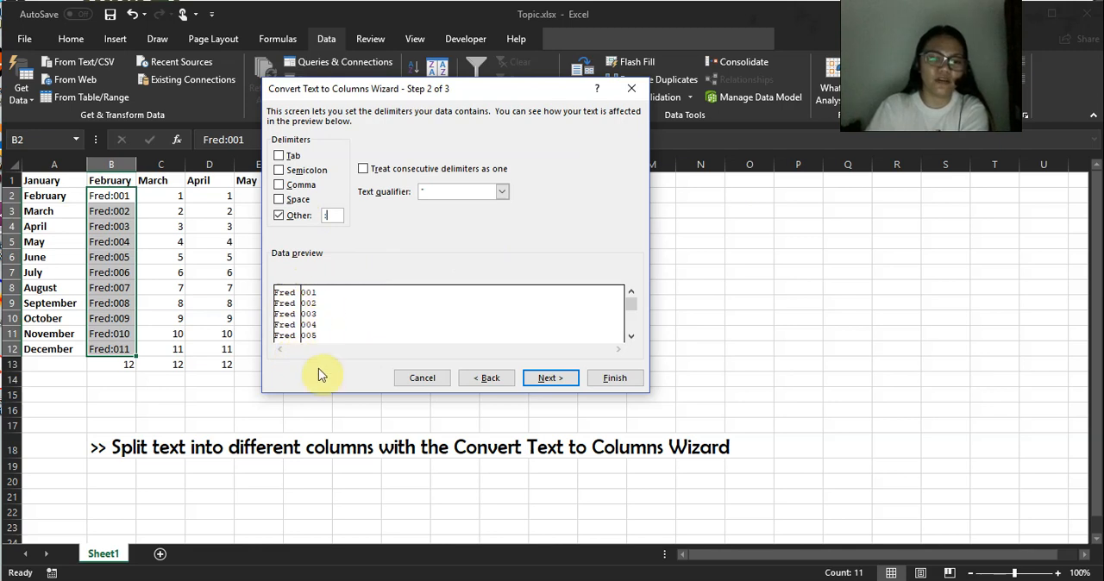
pyautogui.click(569, 384)
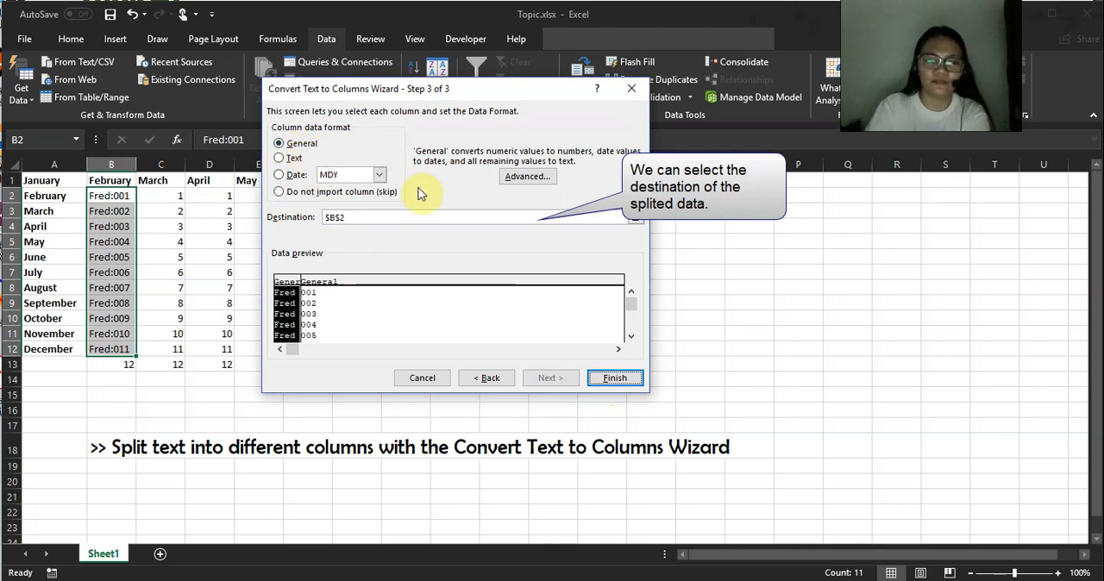
# Finish the split with the General format and destination $B$2, agreeing to replace the existing data.
pyautogui.click(626, 385)
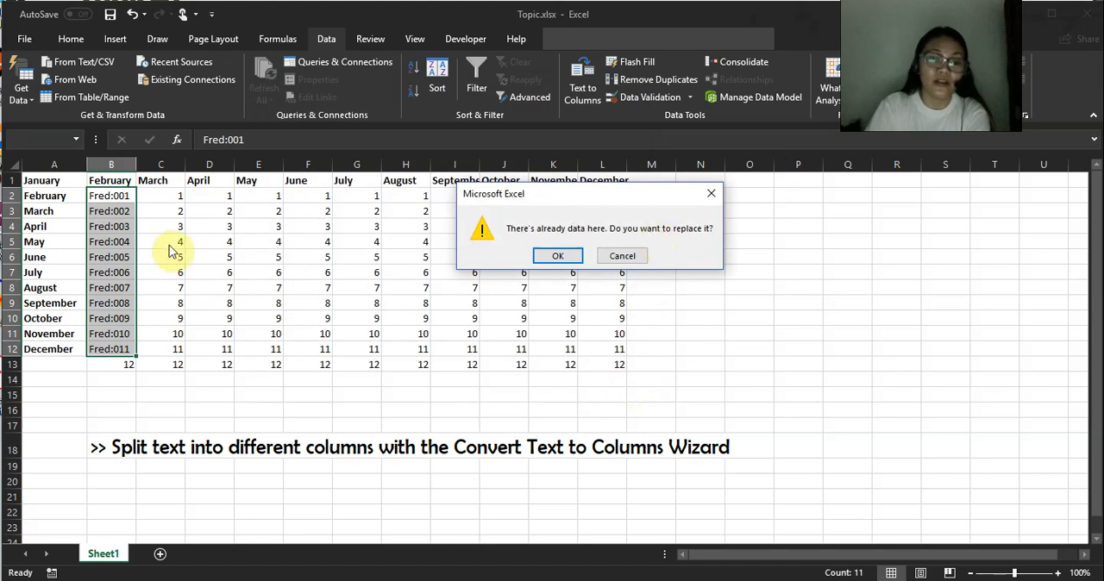
pyautogui.moveTo(583, 205); pyautogui.dragTo(472, 308)
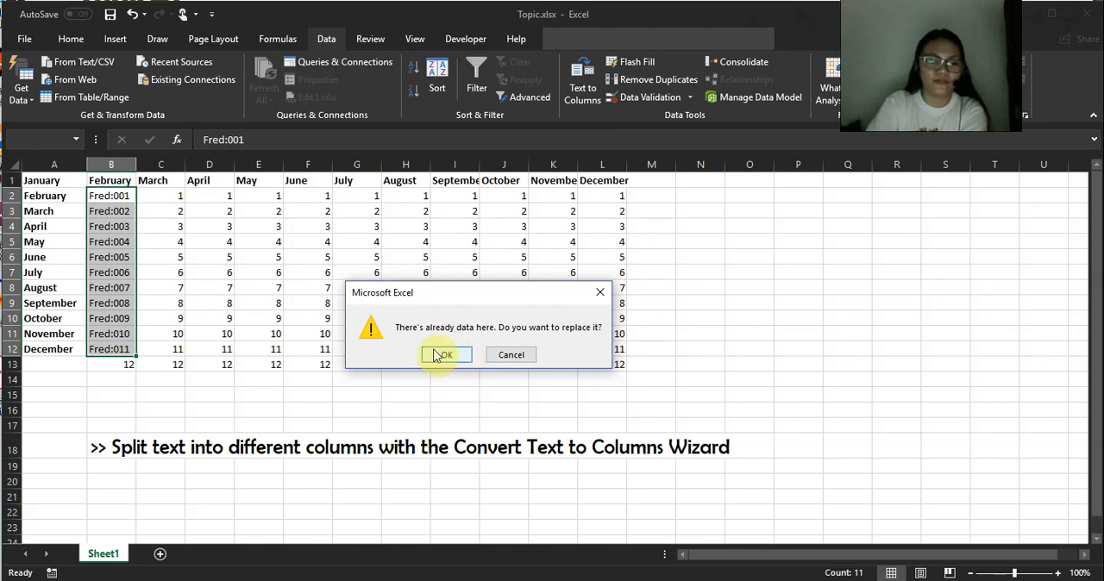
pyautogui.click(445, 358)
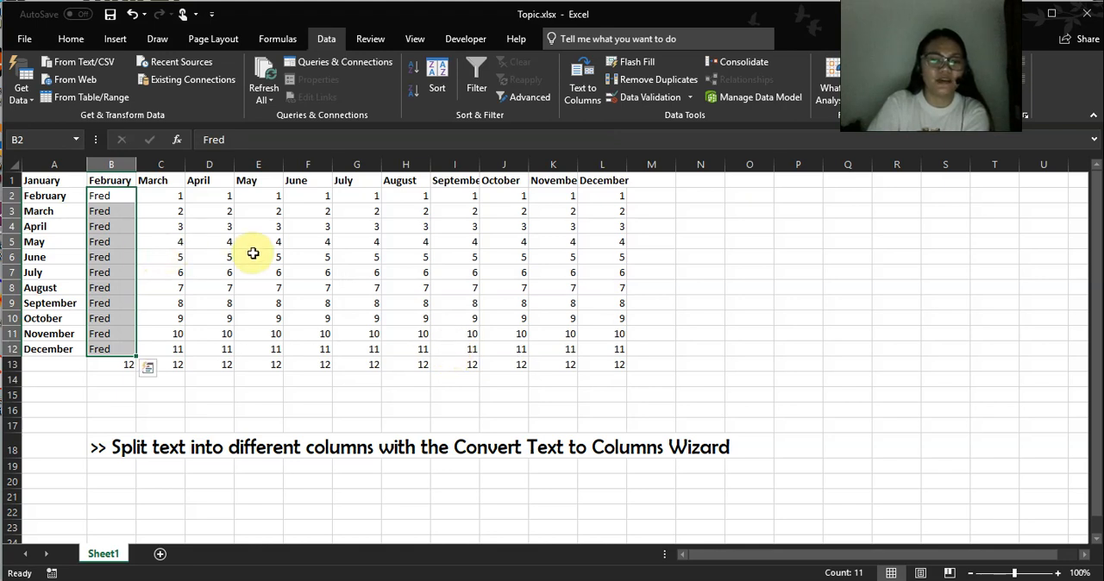
# Check the split results in columns B and C, and undo the text-to-columns conversion.
pyautogui.moveTo(102, 197); pyautogui.dragTo(113, 349)
pyautogui.click(116, 195)
pyautogui.moveTo(116, 211); pyautogui.dragTo(115, 349)
pyautogui.click(169, 345)
pyautogui.moveTo(172, 196); pyautogui.dragTo(182, 318)
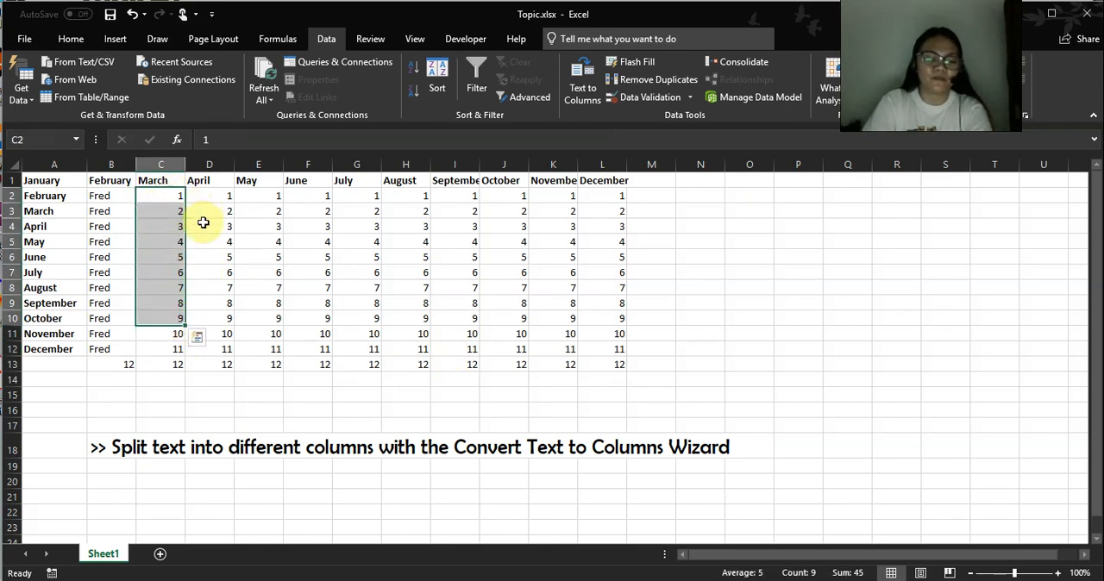
pyautogui.hotkey('ctrl', 'z')
# Clear the numbers in C2:C12 under the March heading.
pyautogui.click(167, 208)
pyautogui.moveTo(164, 190); pyautogui.dragTo(184, 349)
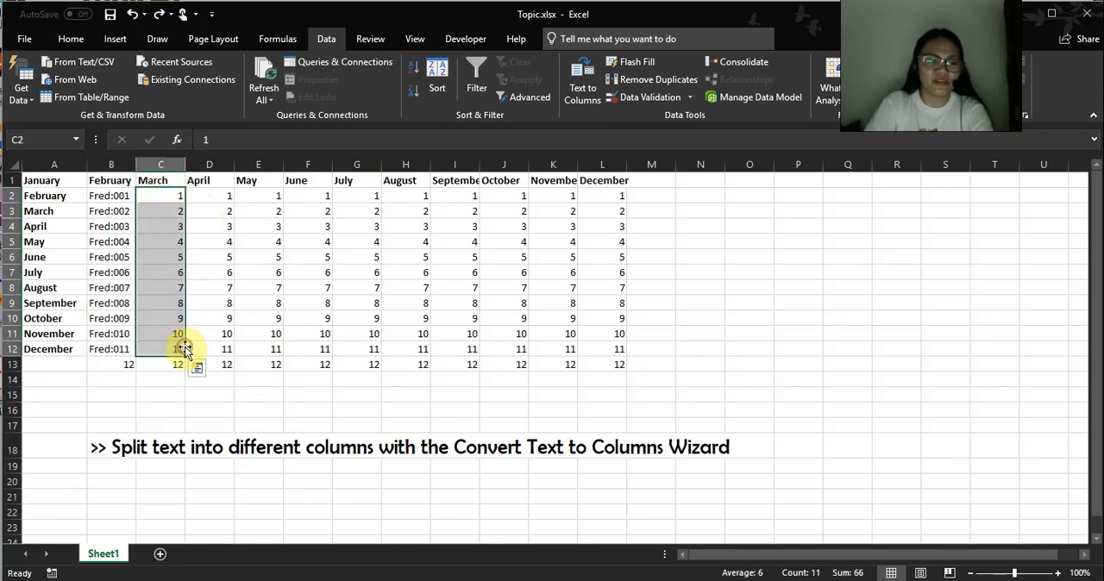
pyautogui.press('Delete')
pyautogui.click(258, 272)
# Split B2:B12 as delimited text with a colon as the Other delimiter, and check the results in columns B and C.
pyautogui.moveTo(111, 191); pyautogui.dragTo(121, 350)
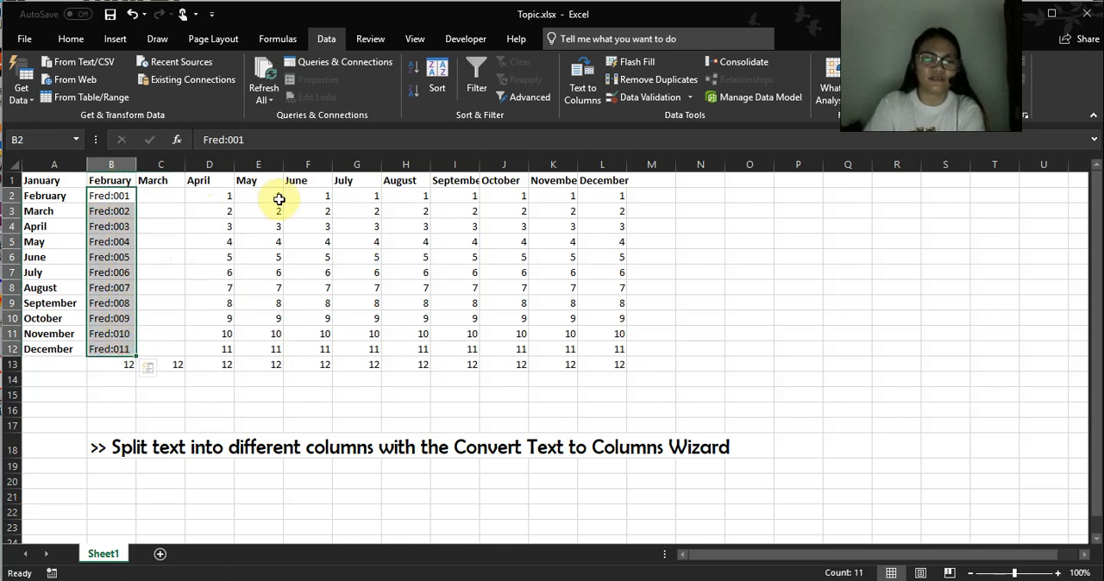
pyautogui.click(582, 82)
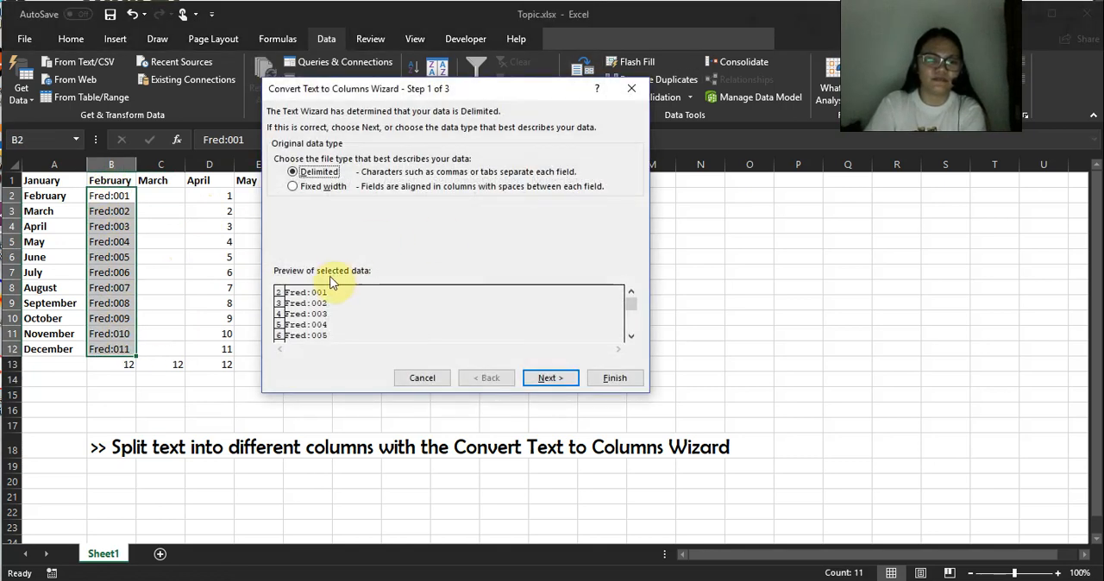
pyautogui.click(550, 378)
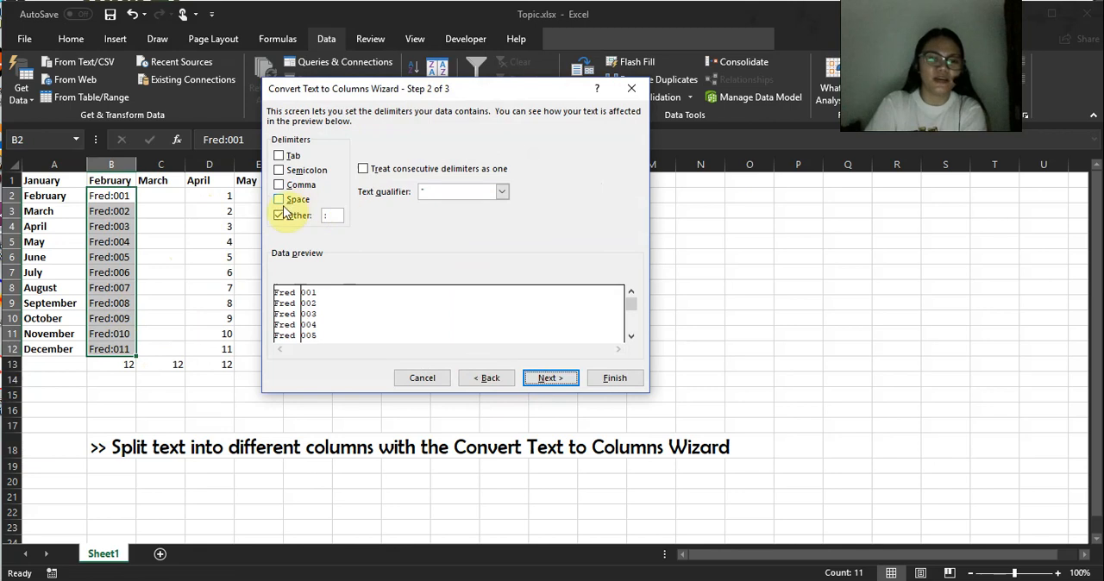
pyautogui.click(551, 379)
pyautogui.click(615, 378)
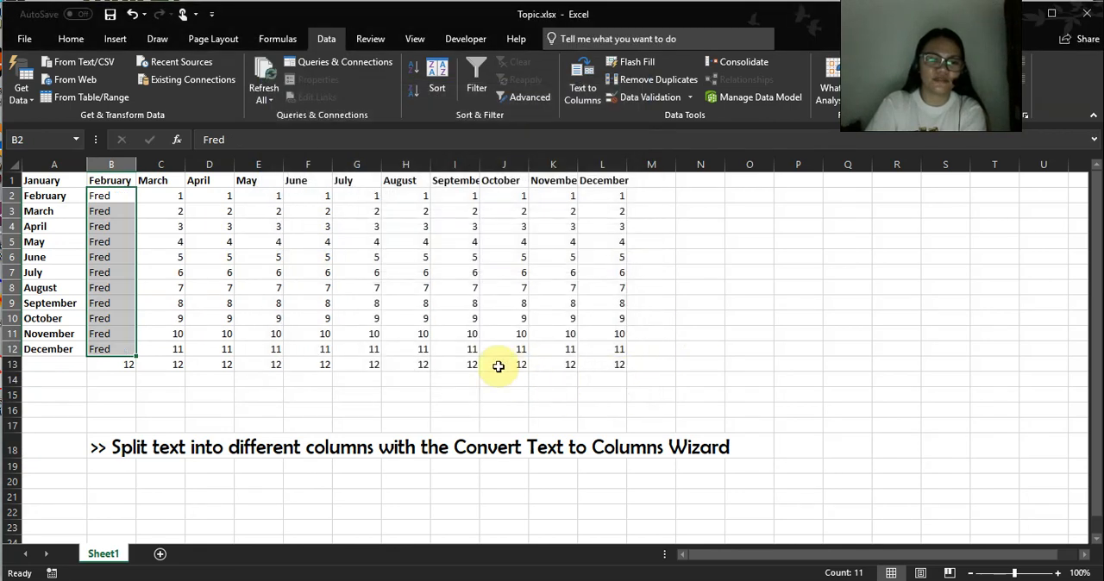
pyautogui.moveTo(112, 196); pyautogui.dragTo(117, 348)
pyautogui.moveTo(177, 195); pyautogui.dragTo(196, 341)
pyautogui.moveTo(177, 195); pyautogui.dragTo(163, 347)
pyautogui.click(466, 273)
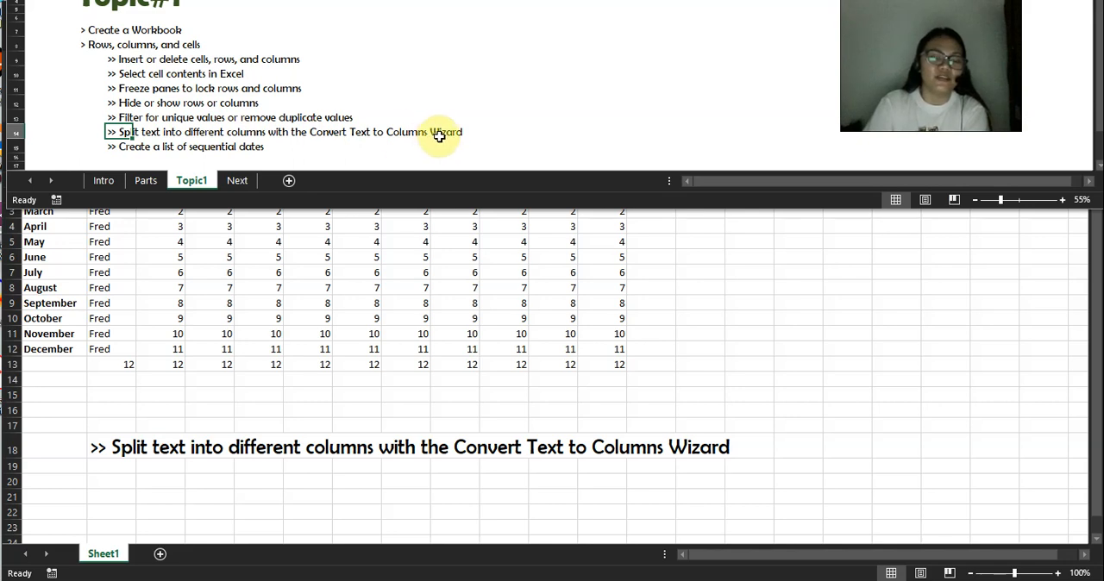
# Copy the ">> Create a list of sequential dates" heading from the Topic1 outline into cell B18 of Topic.xlsx.
pyautogui.click(121, 147)
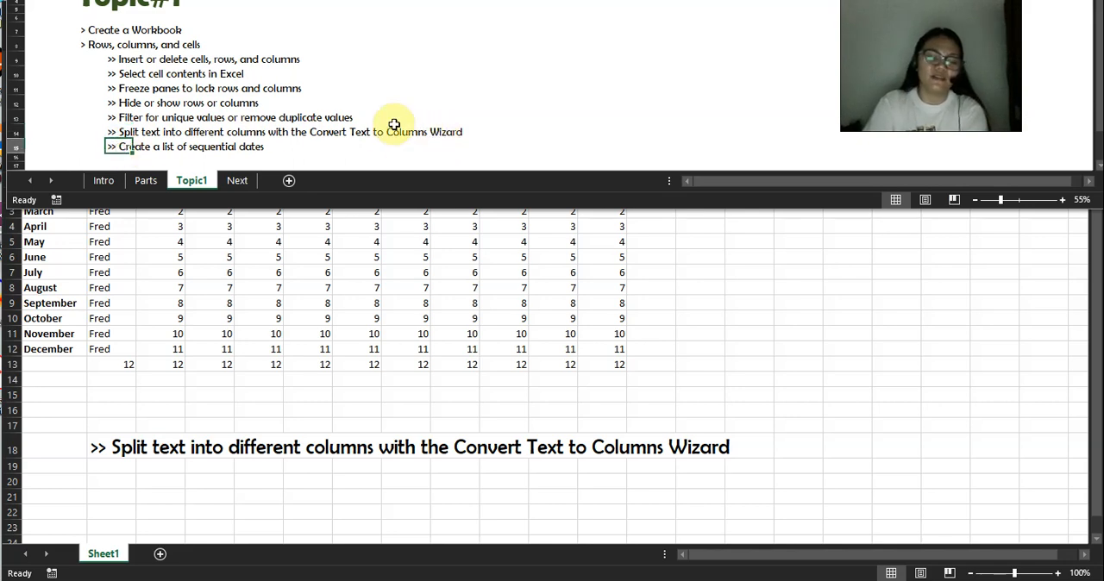
pyautogui.hotkey('ctrl', 'c')
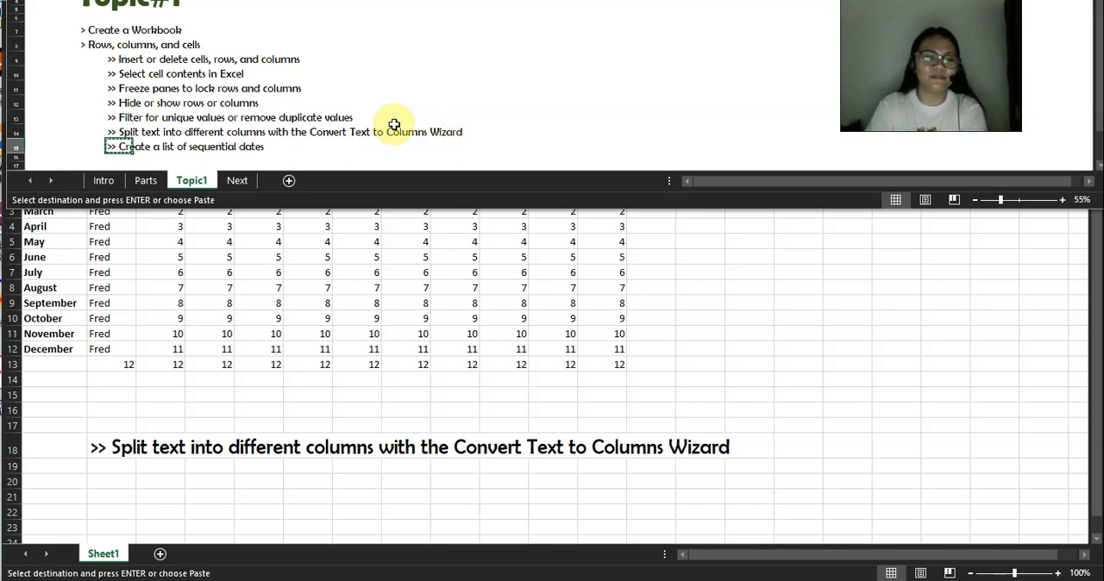
pyautogui.click(102, 449)
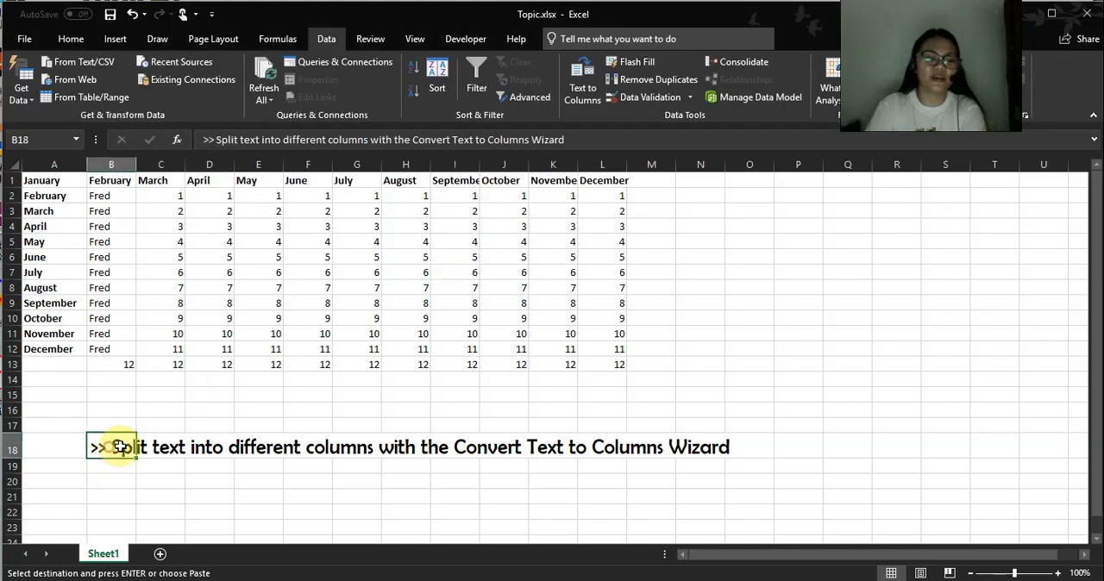
pyautogui.hotkey('ctrl', 'v')
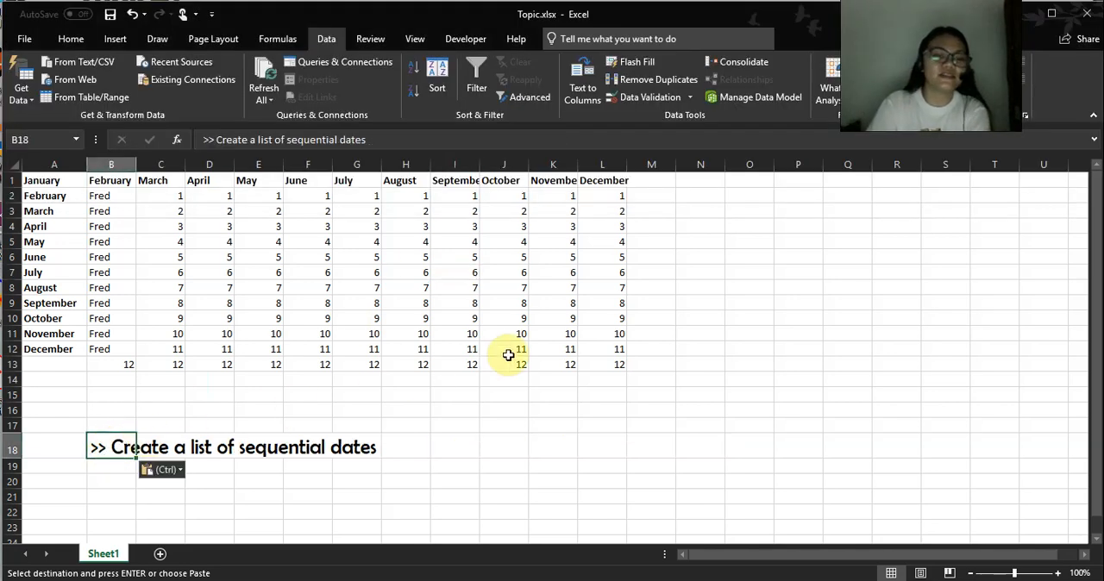
# Clear the contents of B2:L14, keeping the month headings.
pyautogui.click(217, 227)
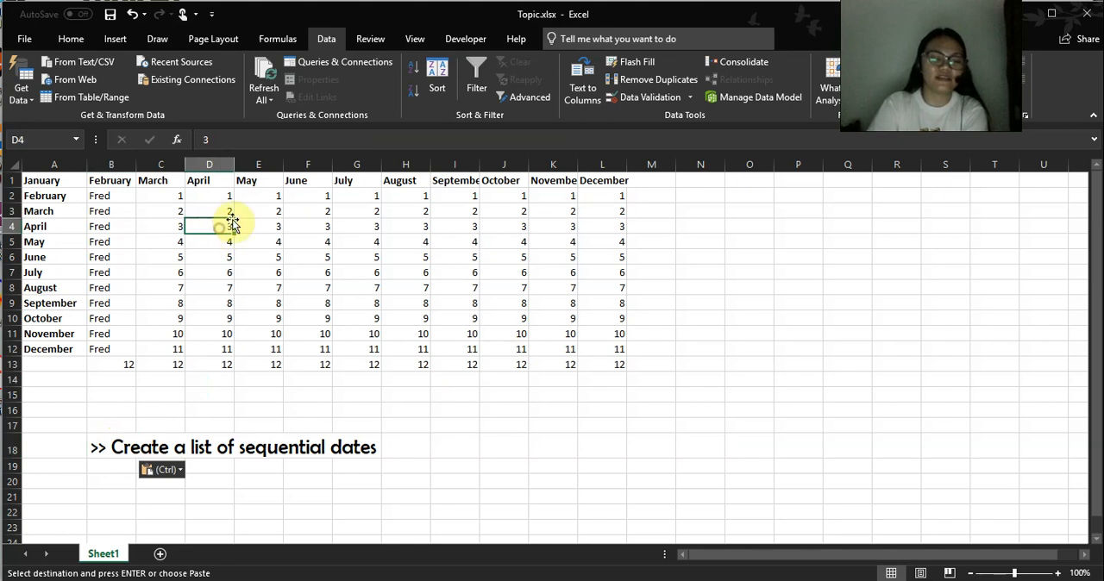
pyautogui.moveTo(61, 194); pyautogui.dragTo(583, 353)
pyautogui.click(305, 267)
pyautogui.moveTo(94, 195); pyautogui.dragTo(612, 369)
pyautogui.press('Delete')
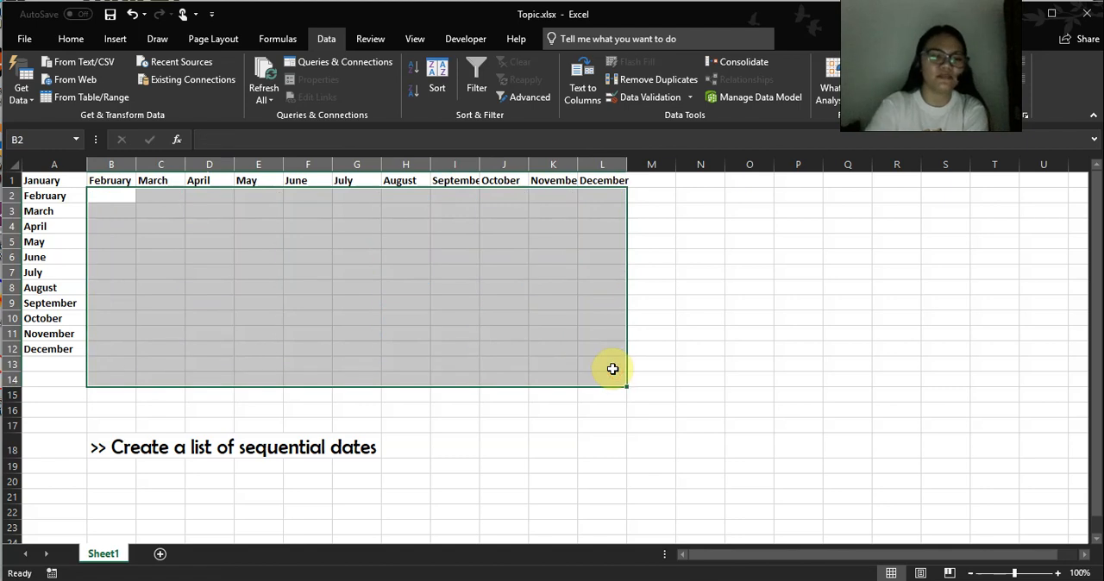
pyautogui.click(162, 287)
# Enter the date feb 1 in B2 and fill the series of dates down to B12.
pyautogui.click(117, 192)
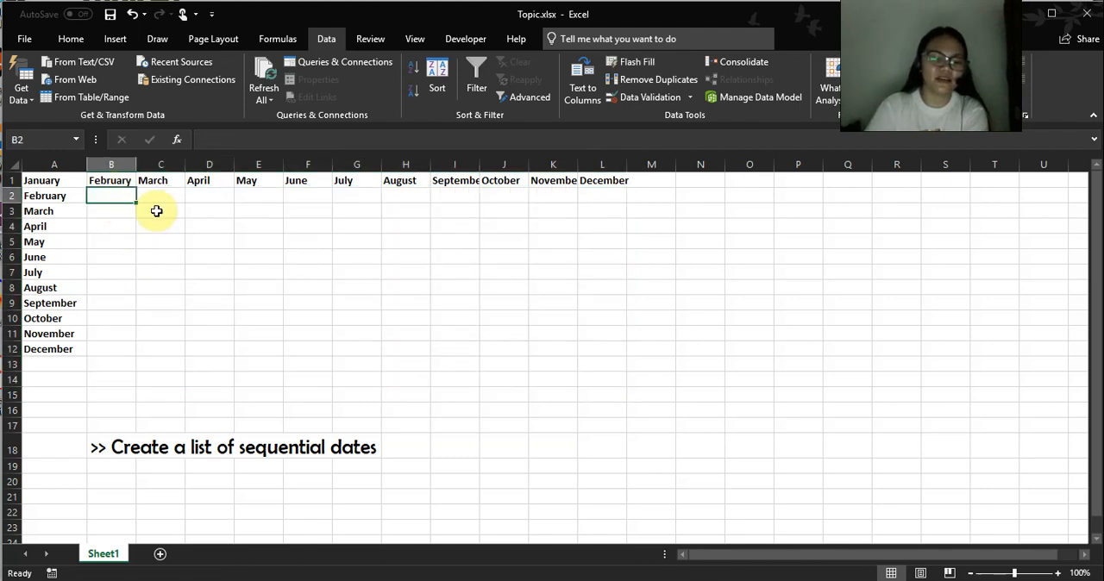
pyautogui.write('feb')
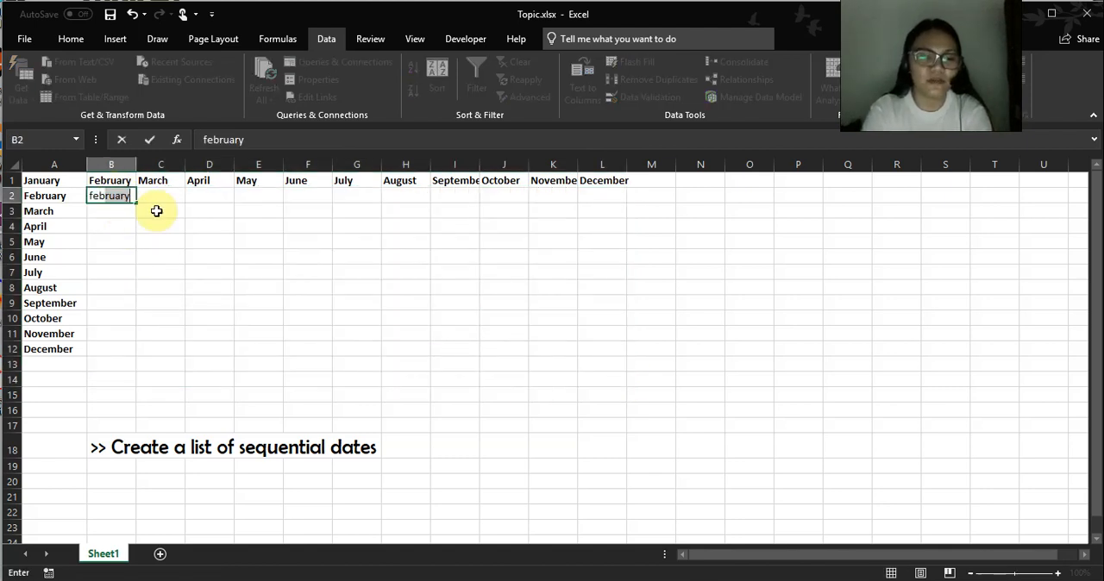
pyautogui.write(' 1, 2019')
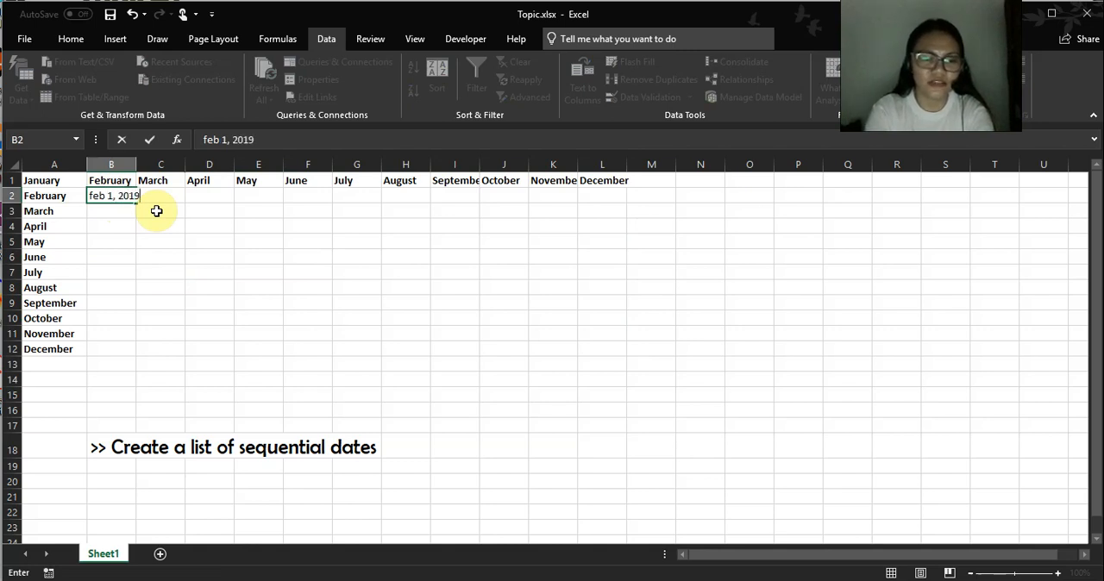
pyautogui.press('Return')
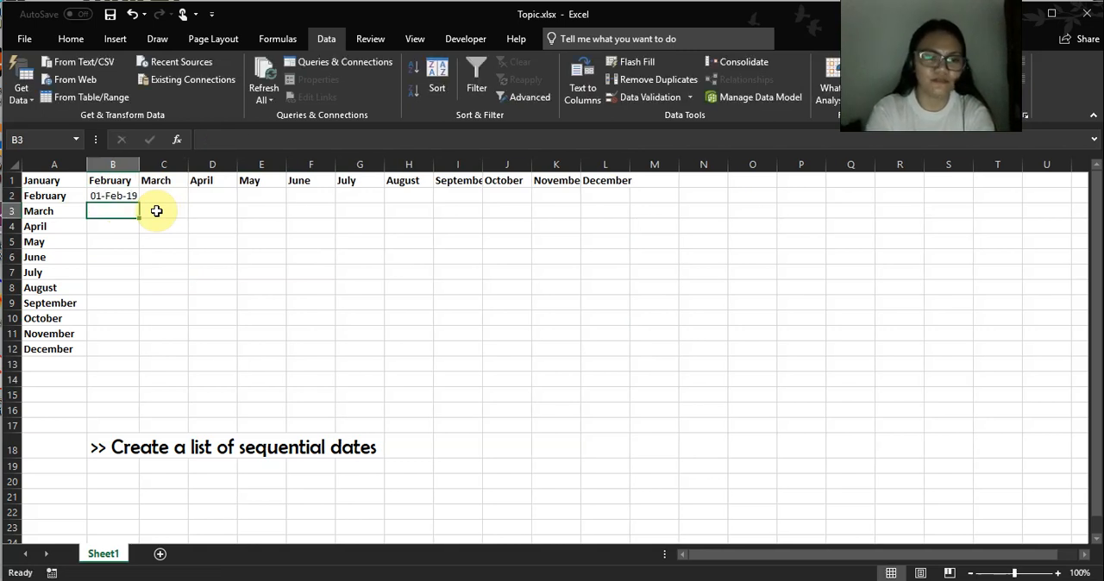
pyautogui.click(112, 195)
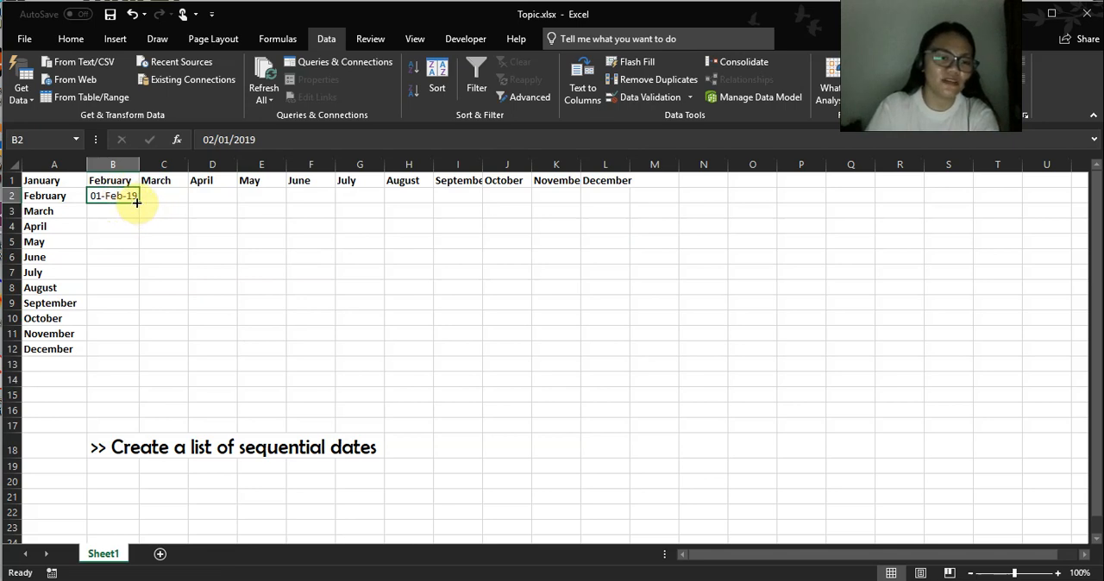
pyautogui.moveTo(142, 204); pyautogui.dragTo(147, 355)
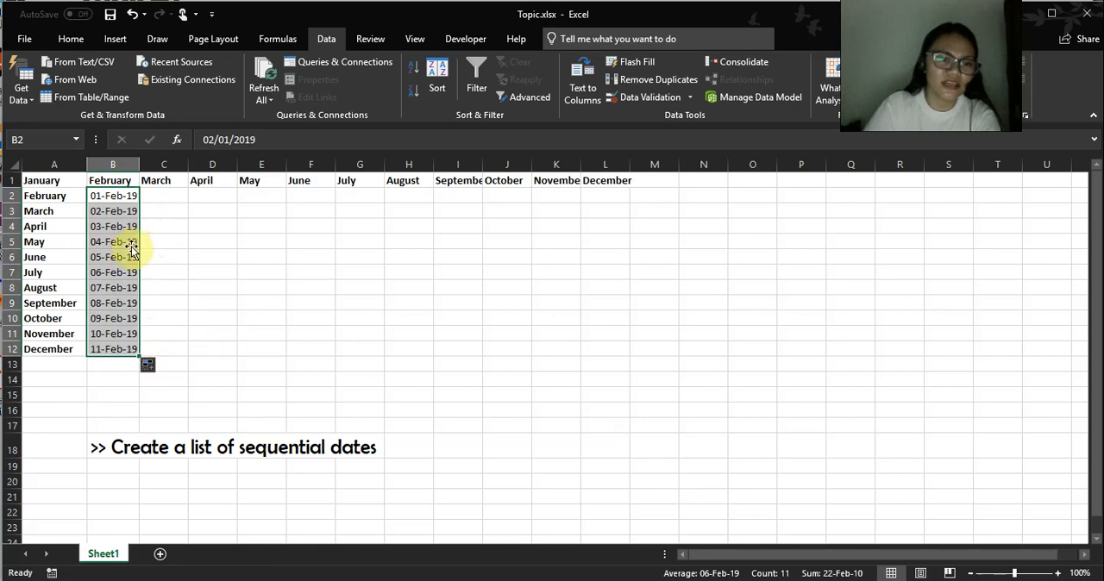
# Check the daily dates, change the fill option to Fill Months, and resize column B to fit the dates.
pyautogui.click(110, 212)
pyautogui.click(113, 271)
pyautogui.click(113, 334)
pyautogui.click(125, 199)
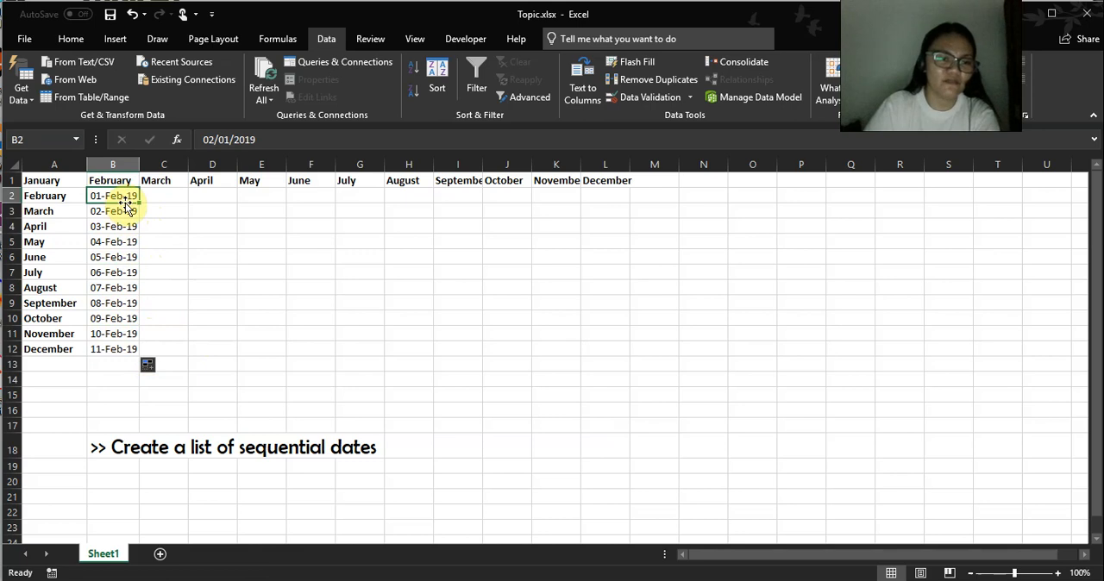
pyautogui.click(112, 213)
pyautogui.click(154, 367)
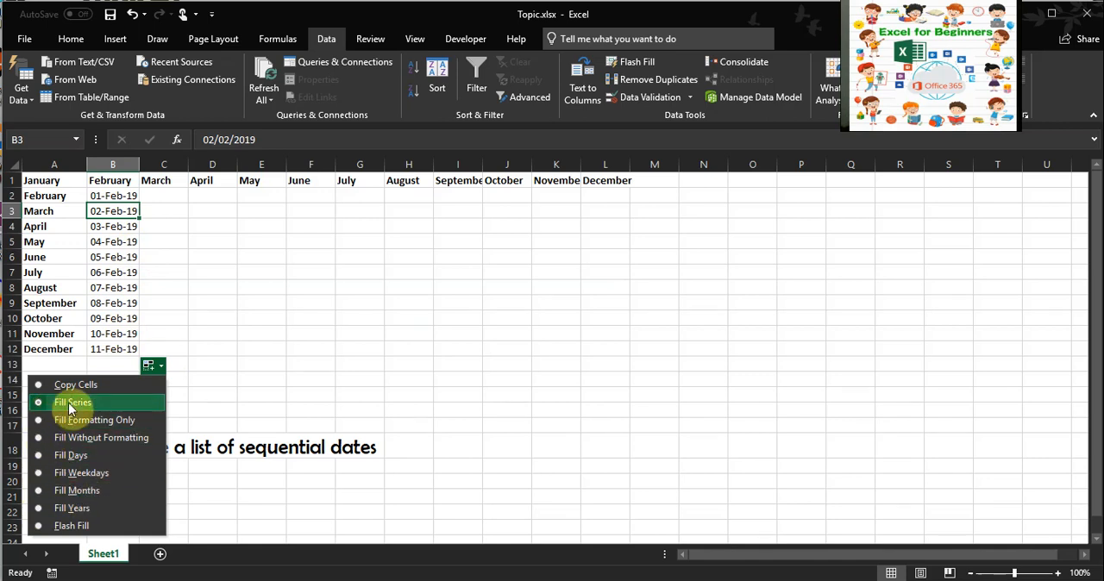
pyautogui.click(39, 492)
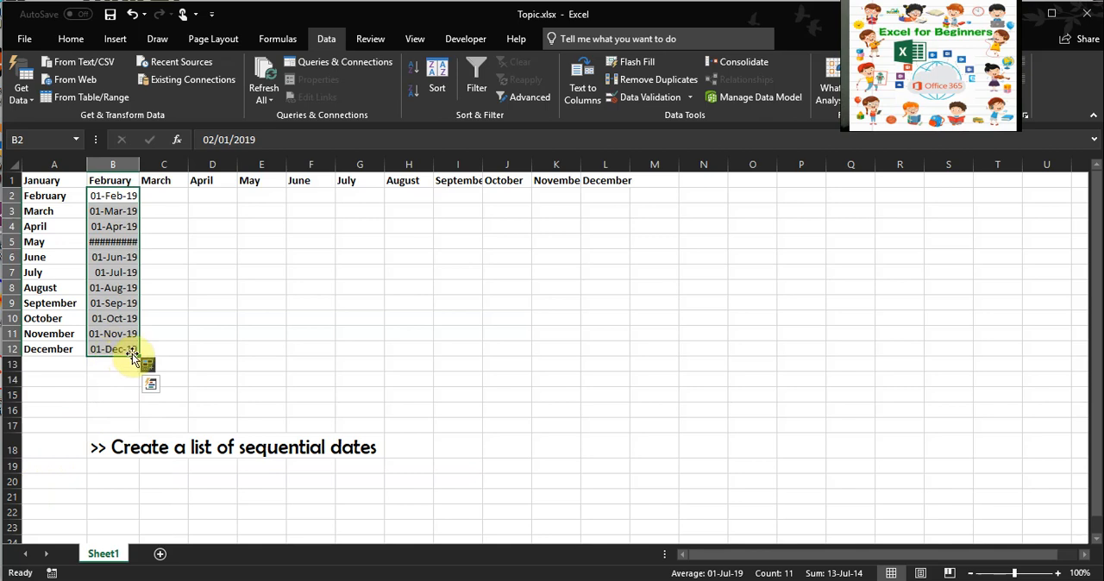
pyautogui.doubleClick(138, 162)
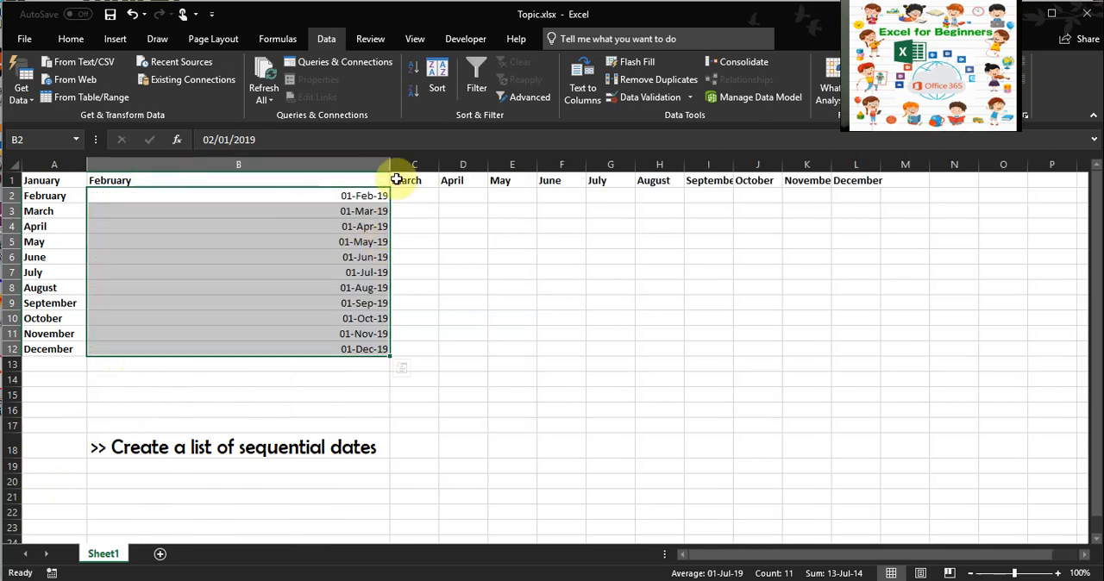
pyautogui.moveTo(390, 162); pyautogui.dragTo(154, 193)
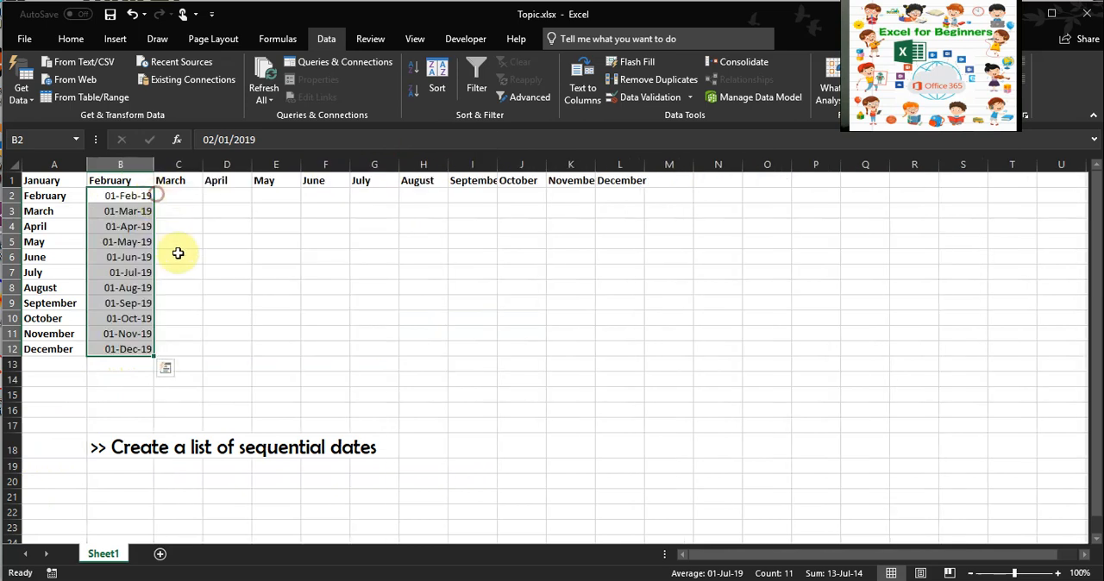
# Review the monthly dates in column B and return to the topic outline on the Topic1 sheet.
pyautogui.click(138, 211)
pyautogui.click(140, 226)
pyautogui.click(143, 241)
pyautogui.click(142, 257)
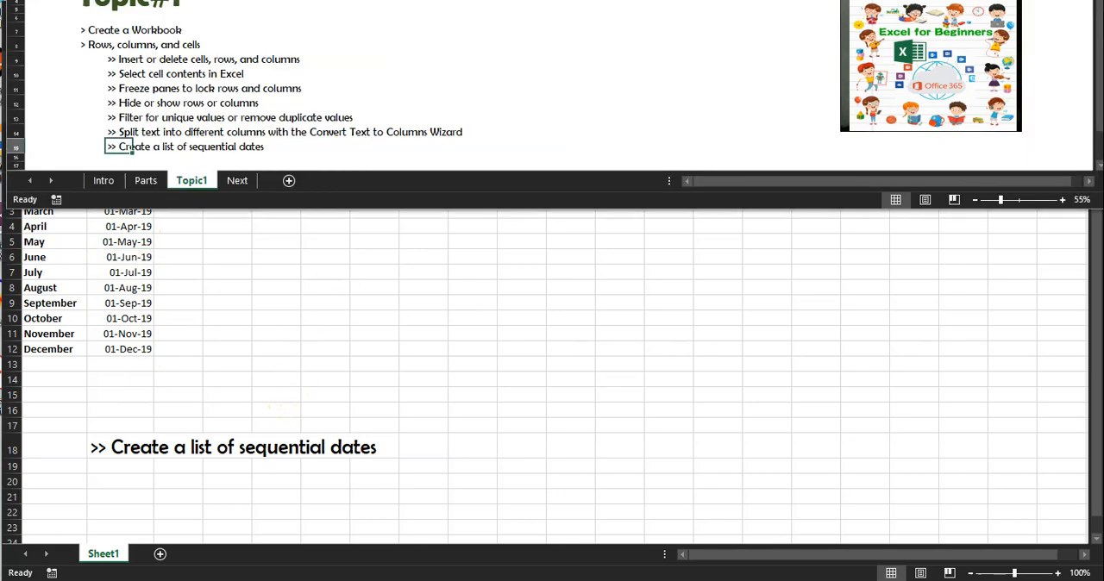
pyautogui.click(554, 104)
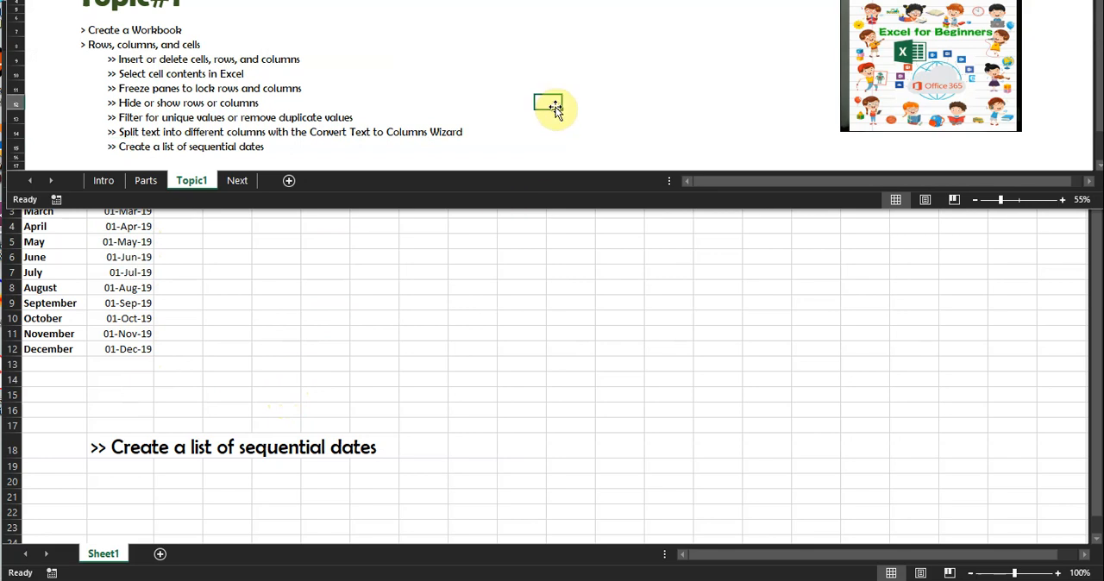